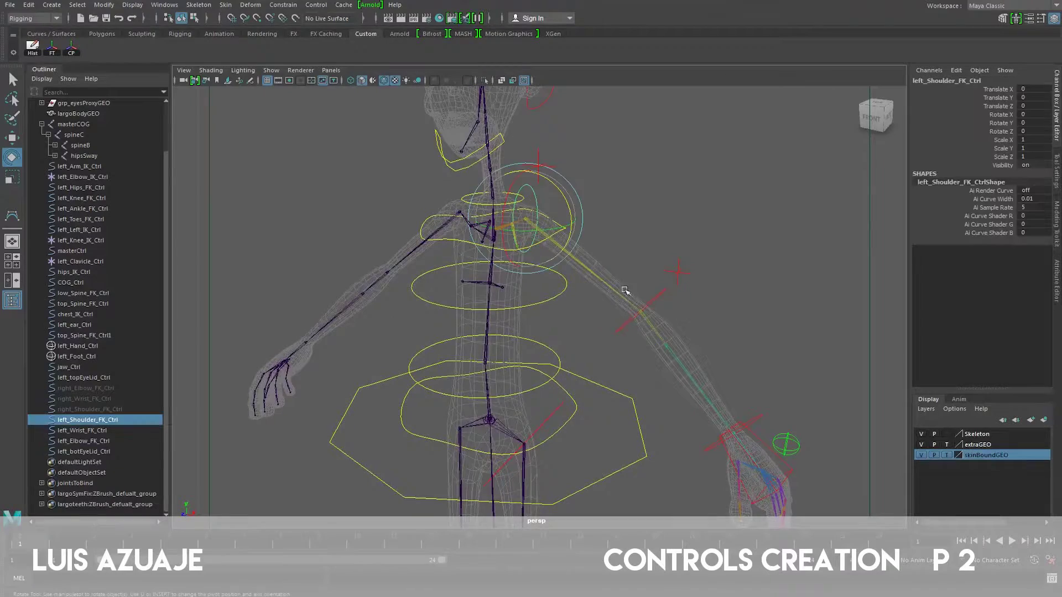
# Examine the left arm's shoulder, elbow and wrist FK controls, the hand control and the left clavicle control
pyautogui.click(654, 299)
pyautogui.click(757, 422)
pyautogui.keyDown('alt'); pyautogui.moveTo(757, 421); pyautogui.dragTo(734, 289, button='middle'); pyautogui.keyUp('alt')
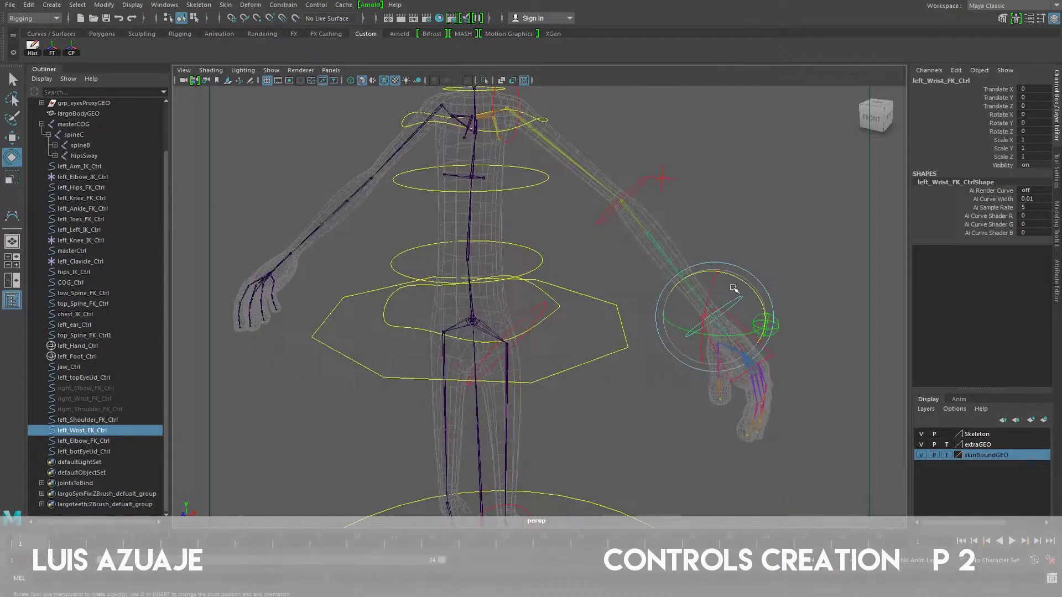
pyautogui.click(764, 279)
pyautogui.click(755, 326)
pyautogui.keyDown('alt'); pyautogui.moveTo(754, 326); pyautogui.dragTo(554, 165); pyautogui.keyUp('alt')
pyautogui.click(628, 165)
pyautogui.click(649, 256)
pyautogui.press('w')
pyautogui.keyDown('alt'); pyautogui.moveTo(640, 193); pyautogui.dragTo(636, 232, button='middle'); pyautogui.keyUp('alt')
pyautogui.keyDown('alt'); pyautogui.moveTo(636, 232); pyautogui.dragTo(669, 232, button='right'); pyautogui.keyUp('alt')
pyautogui.click(534, 165)
pyautogui.keyDown('alt'); pyautogui.moveTo(600, 189); pyautogui.dragTo(604, 243); pyautogui.keyUp('alt')
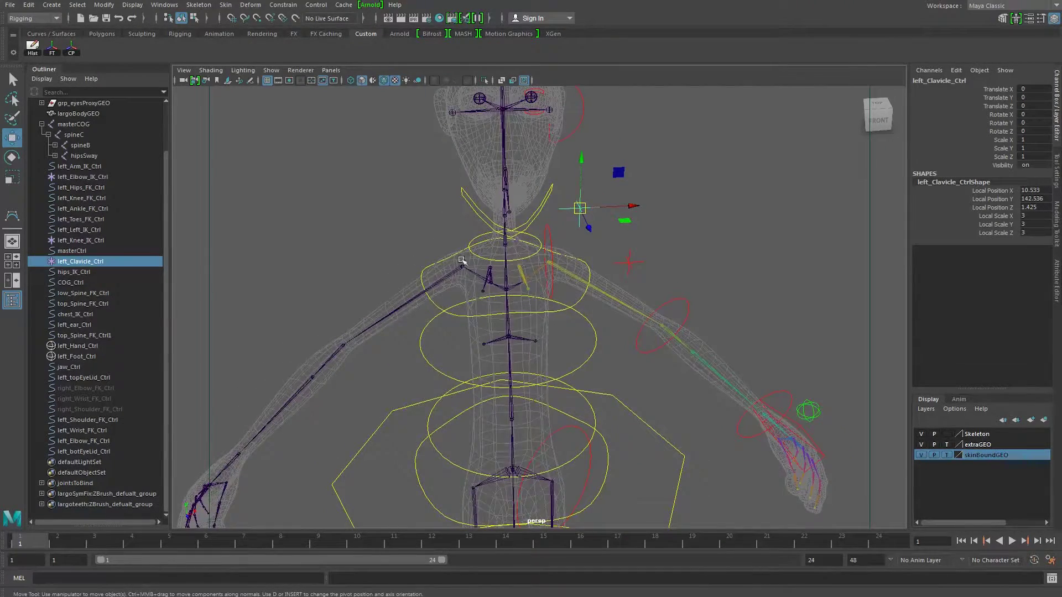
# Snap the left clavicle control's pivot to the joint at the base of the clavicle and test its rotation
pyautogui.keyDown('alt'); pyautogui.moveTo(488, 251); pyautogui.dragTo(631, 280); pyautogui.keyUp('alt')
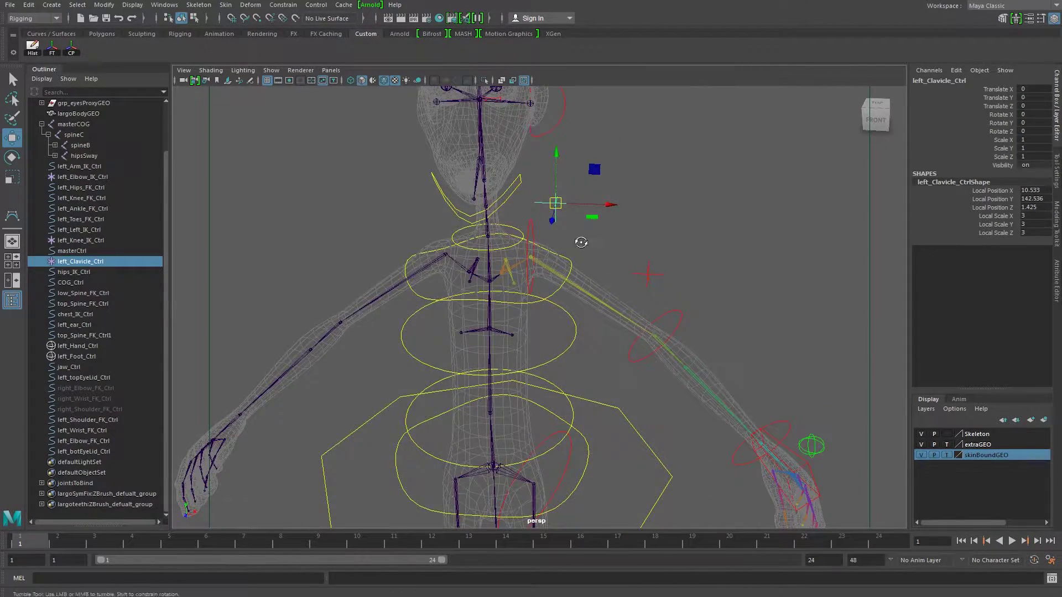
pyautogui.keyDown('alt'); pyautogui.moveTo(587, 218); pyautogui.dragTo(514, 205); pyautogui.keyUp('alt')
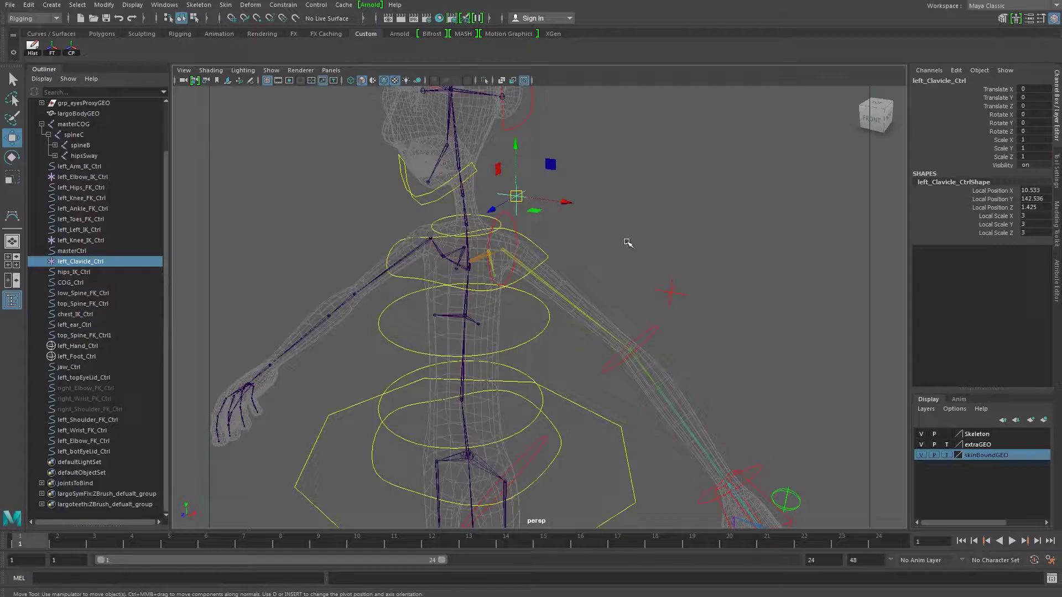
pyautogui.keyDown('alt'); pyautogui.moveTo(507, 255); pyautogui.dragTo(510, 234); pyautogui.keyUp('alt')
pyautogui.keyDown('alt'); pyautogui.moveTo(467, 268); pyautogui.dragTo(548, 277); pyautogui.keyUp('alt')
pyautogui.keyDown('alt'); pyautogui.moveTo(547, 277); pyautogui.dragTo(604, 264, button='right'); pyautogui.keyUp('alt')
pyautogui.keyDown('alt'); pyautogui.moveTo(624, 194); pyautogui.dragTo(617, 214, button='middle'); pyautogui.keyUp('alt')
pyautogui.keyDown('alt'); pyautogui.moveTo(601, 180); pyautogui.dragTo(613, 254); pyautogui.keyUp('alt')
pyautogui.keyDown('alt'); pyautogui.moveTo(564, 216); pyautogui.dragTo(603, 185); pyautogui.keyUp('alt')
pyautogui.press('d')
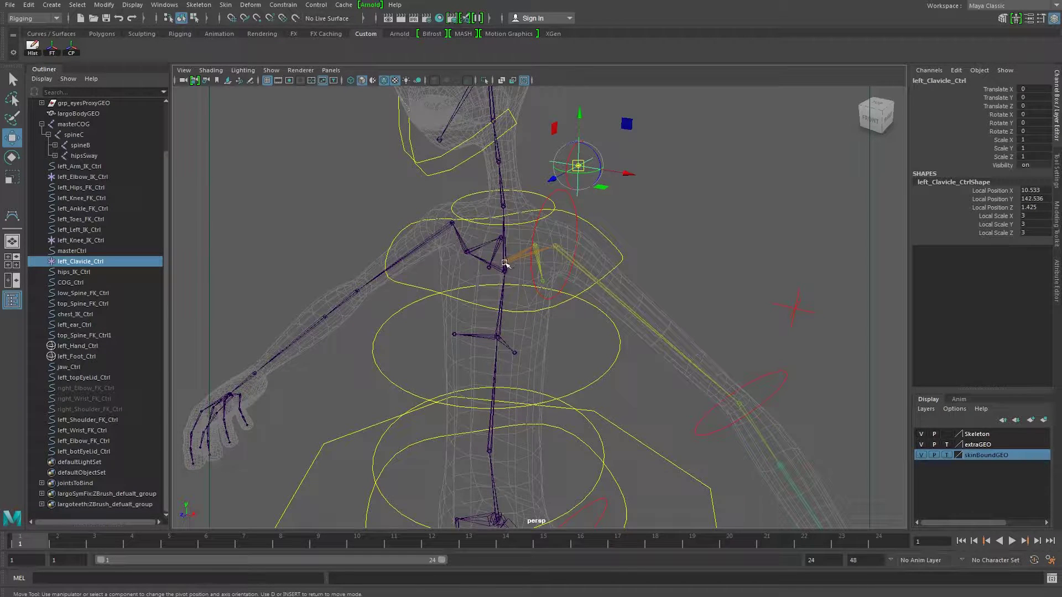
pyautogui.press('v')
pyautogui.moveTo(507, 251); pyautogui.dragTo(504, 262, button='middle')
pyautogui.keyDown('alt'); pyautogui.moveTo(533, 274); pyautogui.dragTo(553, 247); pyautogui.keyUp('alt')
pyautogui.press('Insert')
pyautogui.press('e')
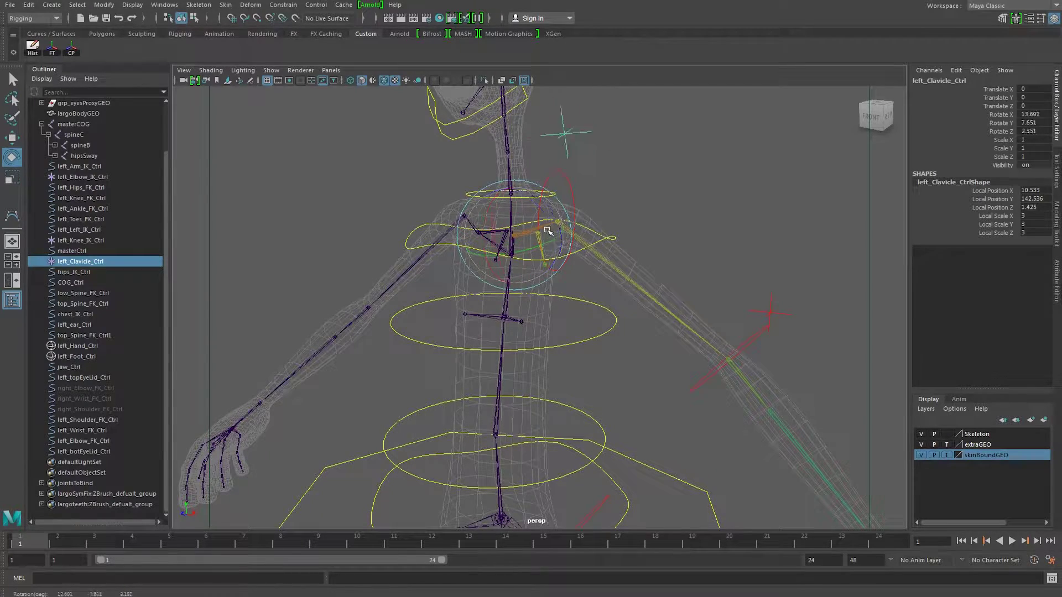
pyautogui.click(725, 231)
# Examine the left foot's box-shaped IK control and its ankle and toes FK controls
pyautogui.keyDown('alt'); pyautogui.moveTo(725, 231); pyautogui.dragTo(682, 242, button='right'); pyautogui.keyUp('alt')
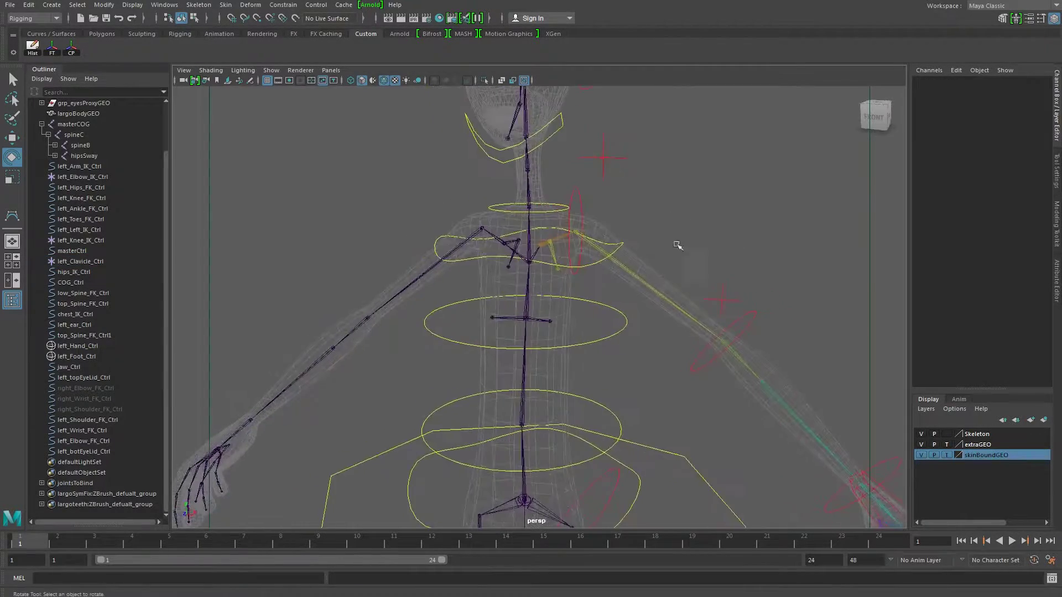
pyautogui.keyDown('alt'); pyautogui.moveTo(614, 346); pyautogui.dragTo(611, 215, button='middle'); pyautogui.keyUp('alt')
pyautogui.keyDown('alt'); pyautogui.moveTo(698, 343); pyautogui.dragTo(708, 140, button='middle'); pyautogui.keyUp('alt')
pyautogui.keyDown('alt'); pyautogui.moveTo(708, 140); pyautogui.dragTo(586, 243, button='right'); pyautogui.keyUp('alt')
pyautogui.keyDown('alt'); pyautogui.moveTo(580, 275); pyautogui.dragTo(623, 164, button='middle'); pyautogui.keyUp('alt')
pyautogui.keyDown('alt'); pyautogui.moveTo(624, 165); pyautogui.dragTo(578, 253); pyautogui.keyUp('alt')
pyautogui.click(628, 397)
pyautogui.keyDown('alt'); pyautogui.moveTo(628, 421); pyautogui.dragTo(629, 355, button='middle'); pyautogui.keyUp('alt')
pyautogui.keyDown('alt'); pyautogui.moveTo(629, 355); pyautogui.dragTo(731, 378, button='right'); pyautogui.keyUp('alt')
pyautogui.keyDown('alt'); pyautogui.moveTo(731, 379); pyautogui.dragTo(689, 372); pyautogui.keyUp('alt')
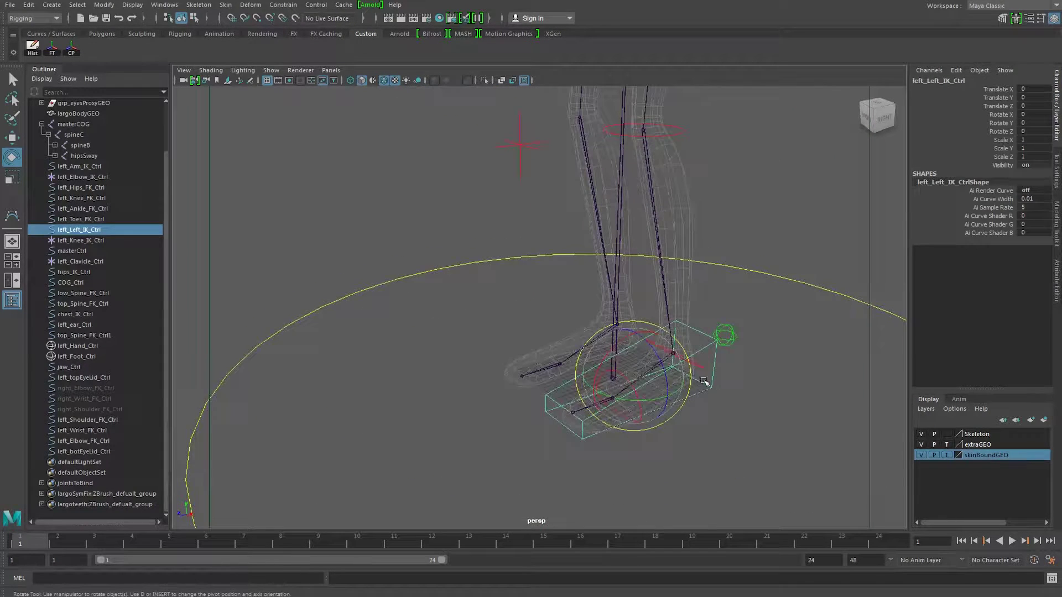
pyautogui.click(719, 393)
pyautogui.click(678, 354)
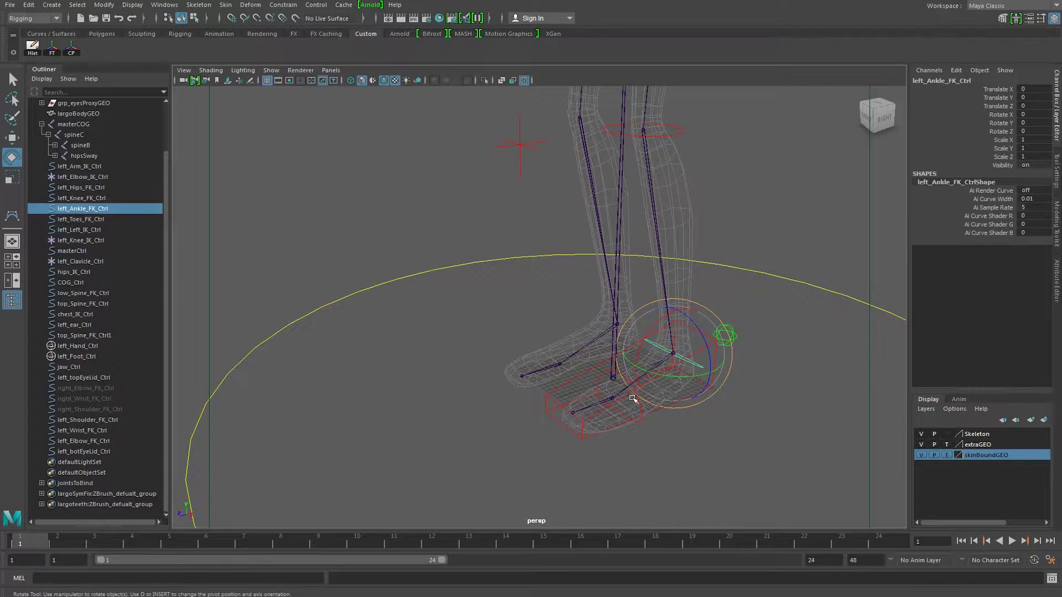
pyautogui.click(635, 403)
pyautogui.click(639, 418)
# Compare the left toes FK control with the surrounding foot IK box from a low angle
pyautogui.keyDown('alt'); pyautogui.moveTo(640, 424); pyautogui.dragTo(718, 425); pyautogui.keyUp('alt')
pyautogui.keyDown('alt'); pyautogui.moveTo(719, 426); pyautogui.dragTo(715, 232, button='middle'); pyautogui.keyUp('alt')
pyautogui.press('w')
pyautogui.keyDown('alt'); pyautogui.moveTo(649, 285); pyautogui.dragTo(573, 340); pyautogui.keyUp('alt')
pyautogui.click(557, 346)
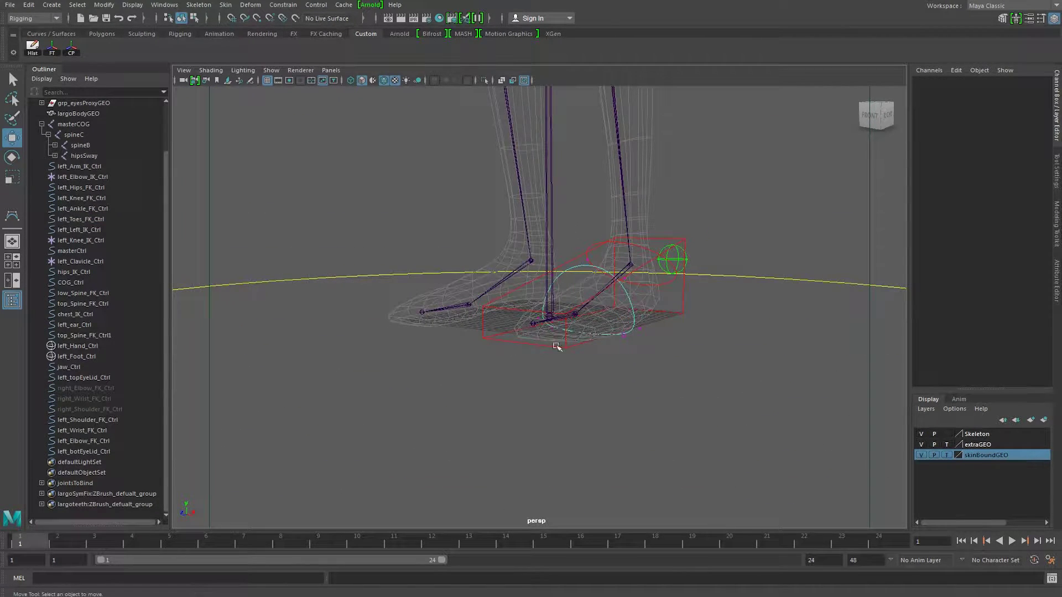
pyautogui.click(526, 325)
pyautogui.click(609, 334)
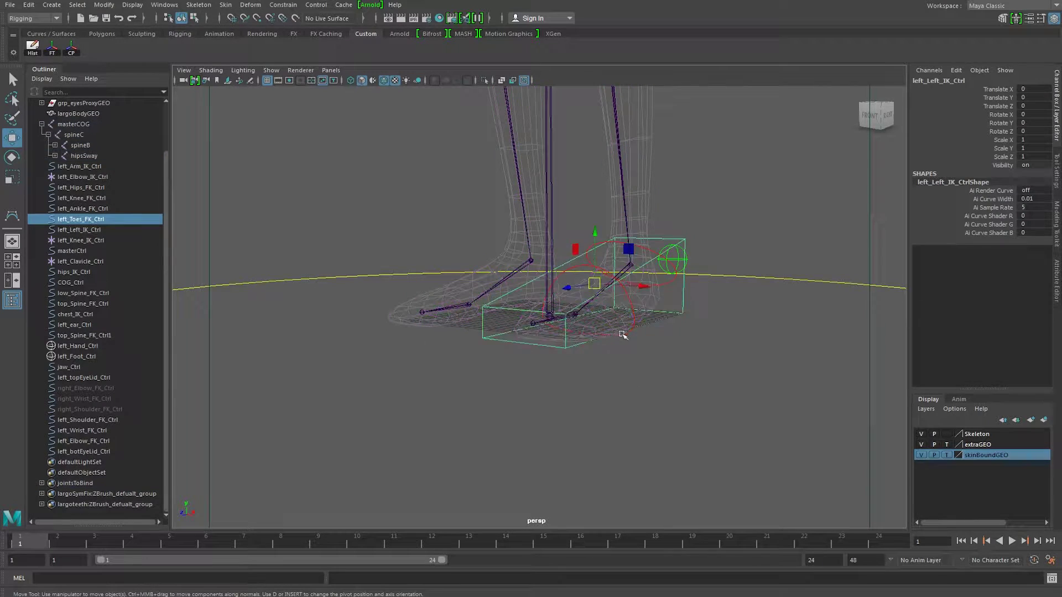
# Try templating the Skeleton layer and adjusting the left toes control's vertices, and undo these edits
pyautogui.click(946, 434)
pyautogui.keyDown('alt'); pyautogui.moveTo(724, 332); pyautogui.dragTo(652, 315); pyautogui.keyUp('alt')
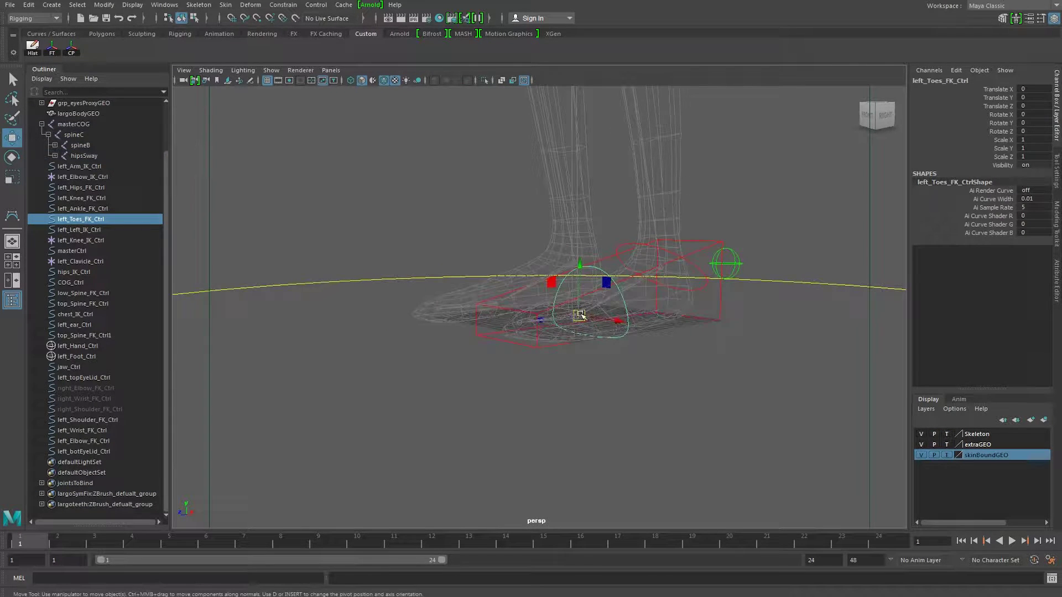
pyautogui.click(633, 339)
pyautogui.moveTo(628, 333); pyautogui.dragTo(578, 335, button='right')
pyautogui.moveTo(544, 329); pyautogui.dragTo(619, 356)
pyautogui.moveTo(597, 284)
pyautogui.mouseDown()
pyautogui.moveTo(599, 303)
pyautogui.moveTo(598, 281)
pyautogui.mouseUp()
pyautogui.keyDown('alt'); pyautogui.moveTo(504, 298); pyautogui.dragTo(308, 304, button='right'); pyautogui.keyUp('alt')
pyautogui.keyDown('alt'); pyautogui.moveTo(454, 196); pyautogui.dragTo(457, 316, button='middle'); pyautogui.keyUp('alt')
pyautogui.hotkey('ctrl', 'z')
pyautogui.hotkey('ctrl', 'z')
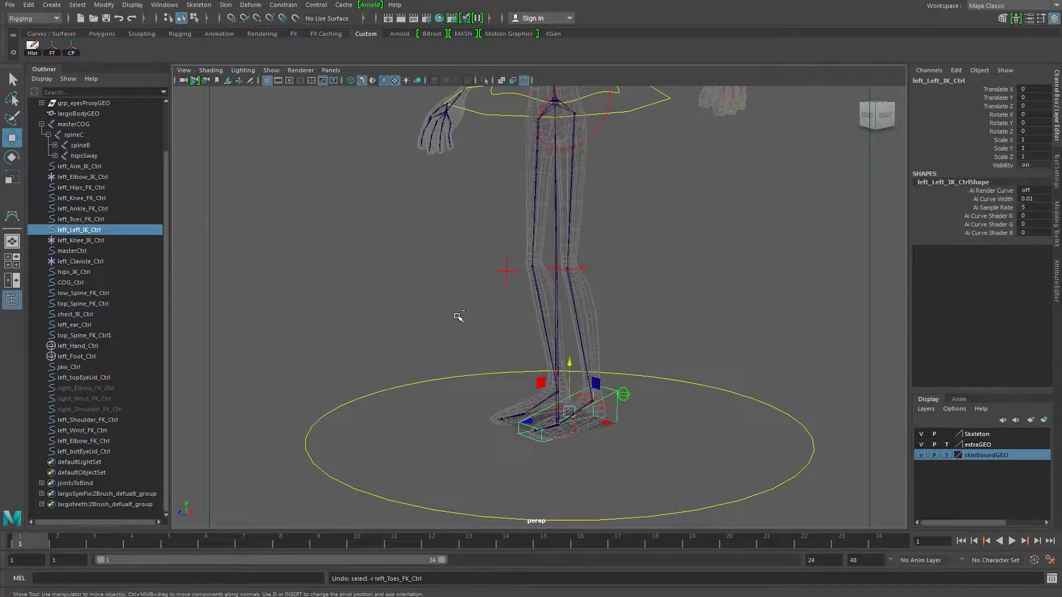
# Set the Skeleton layer's display type to Reference with nothing selected
pyautogui.click(452, 314)
pyautogui.click(945, 434)
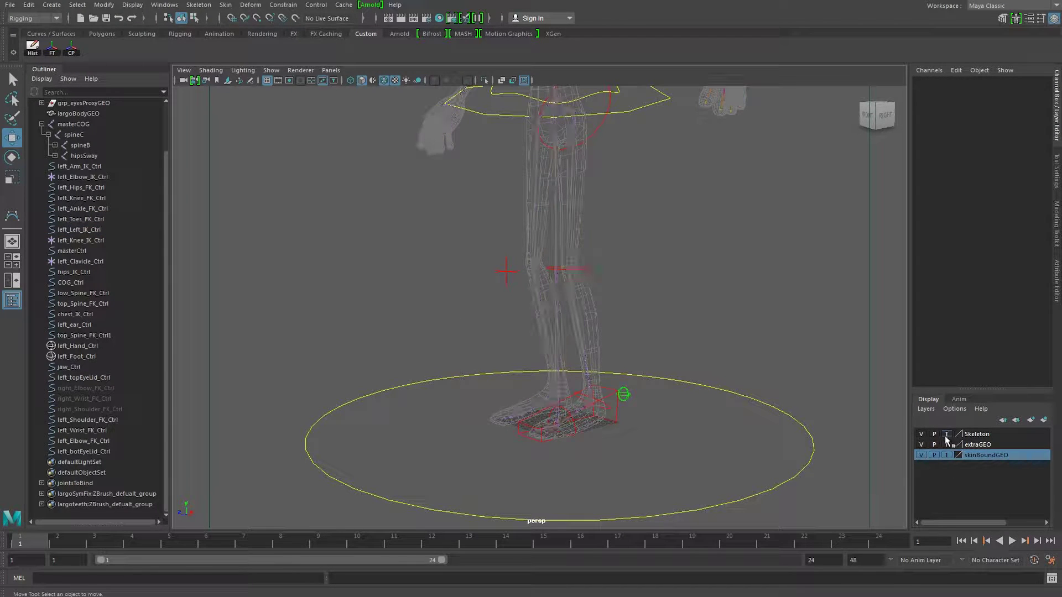
pyautogui.click(945, 435)
# Examine the leg controls, the COG control and the large ground circle, ending with a view from above
pyautogui.keyDown('alt'); pyautogui.moveTo(581, 351); pyautogui.dragTo(645, 320); pyautogui.keyUp('alt')
pyautogui.keyDown('alt'); pyautogui.moveTo(645, 320); pyautogui.dragTo(672, 221, button='middle'); pyautogui.keyUp('alt')
pyautogui.keyDown('alt'); pyautogui.moveTo(672, 221); pyautogui.dragTo(804, 386, button='right'); pyautogui.keyUp('alt')
pyautogui.keyDown('alt'); pyautogui.moveTo(691, 338); pyautogui.dragTo(680, 377, button='middle'); pyautogui.keyUp('alt')
pyautogui.keyDown('alt'); pyautogui.moveTo(679, 377); pyautogui.dragTo(647, 403); pyautogui.keyUp('alt')
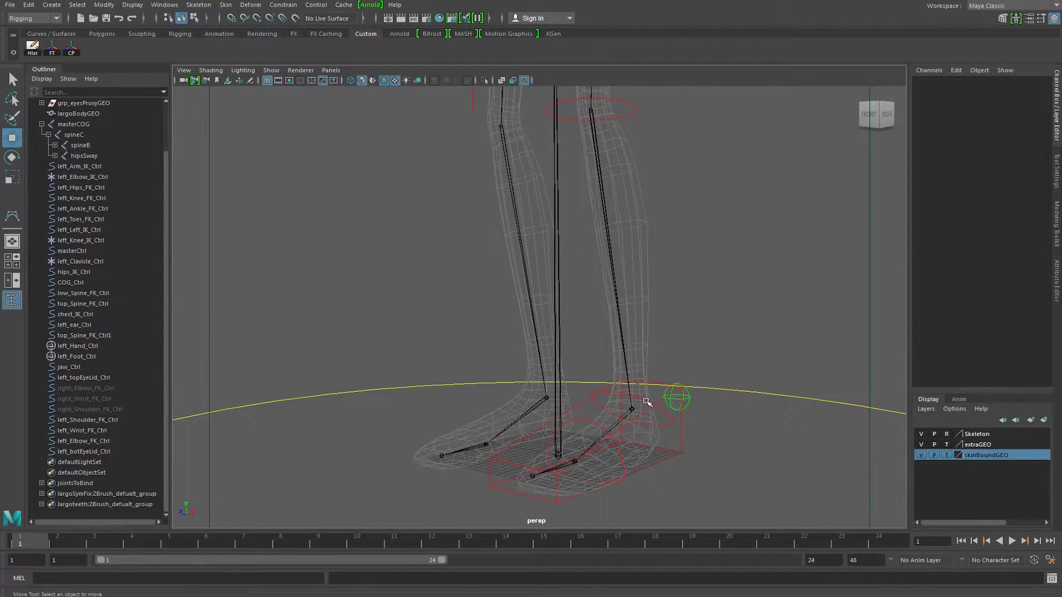
pyautogui.click(647, 403)
pyautogui.keyDown('alt'); pyautogui.moveTo(731, 385); pyautogui.dragTo(620, 299, button='right'); pyautogui.keyUp('alt')
pyautogui.keyDown('alt'); pyautogui.moveTo(619, 298); pyautogui.dragTo(686, 294); pyautogui.keyUp('alt')
pyautogui.keyDown('alt'); pyautogui.moveTo(653, 182); pyautogui.dragTo(645, 420, button='middle'); pyautogui.keyUp('alt')
pyautogui.keyDown('alt'); pyautogui.moveTo(558, 354); pyautogui.dragTo(652, 382, button='right'); pyautogui.keyUp('alt')
pyautogui.keyDown('alt'); pyautogui.moveTo(663, 359); pyautogui.dragTo(675, 386); pyautogui.keyUp('alt')
pyautogui.moveTo(638, 331); pyautogui.dragTo(543, 303)
pyautogui.click(651, 359)
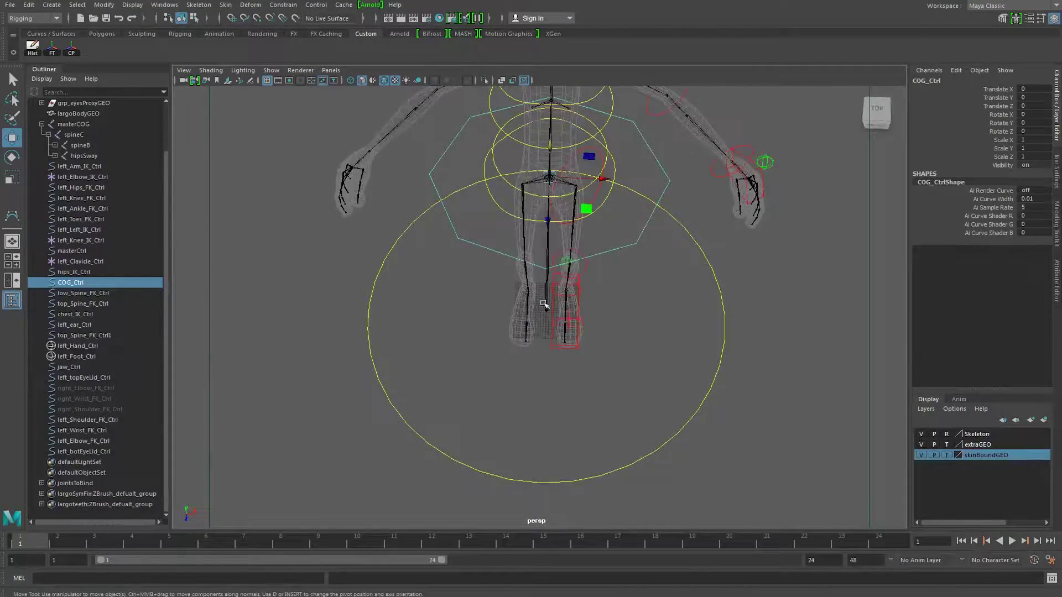
pyautogui.scroll(3, 554, 344)
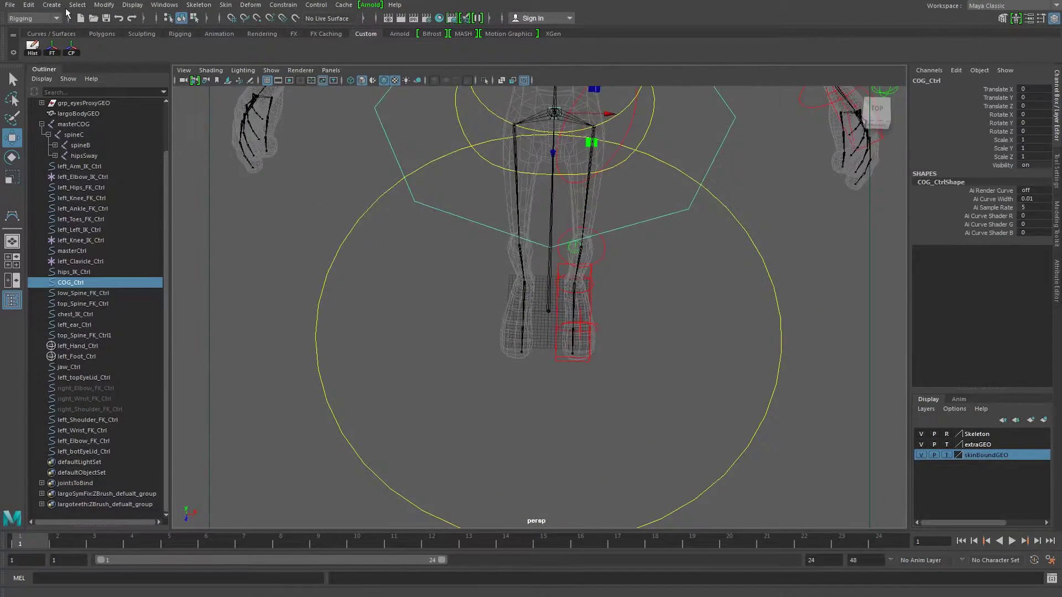
# Create a NURBS circle at the origin and scale it uniformly to about 37.6
pyautogui.click(51, 5)
pyautogui.moveTo(97, 32)
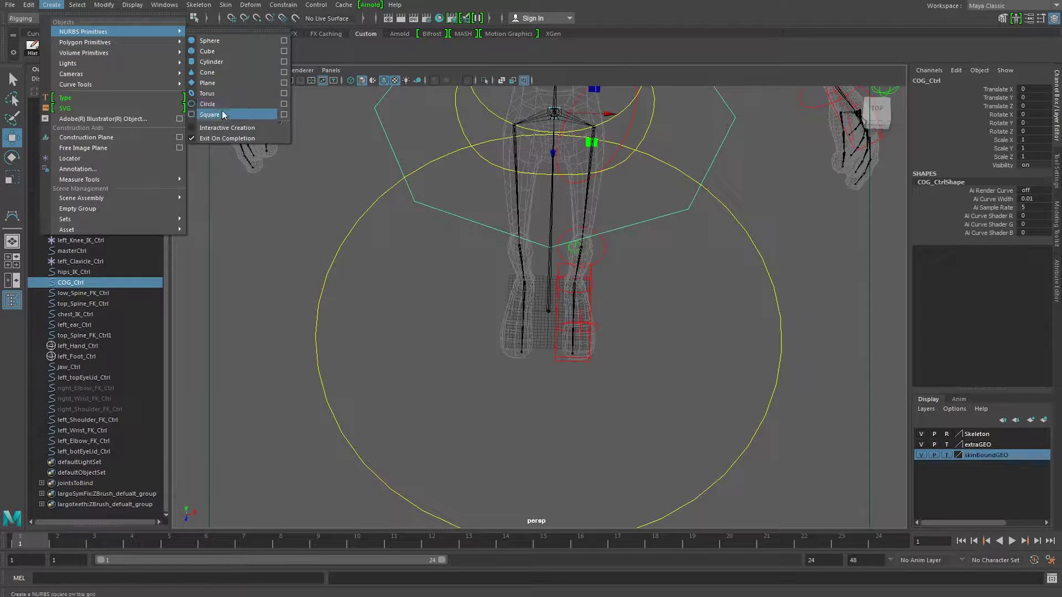
pyautogui.click(208, 104)
pyautogui.press('r')
pyautogui.moveTo(548, 311); pyautogui.dragTo(685, 336)
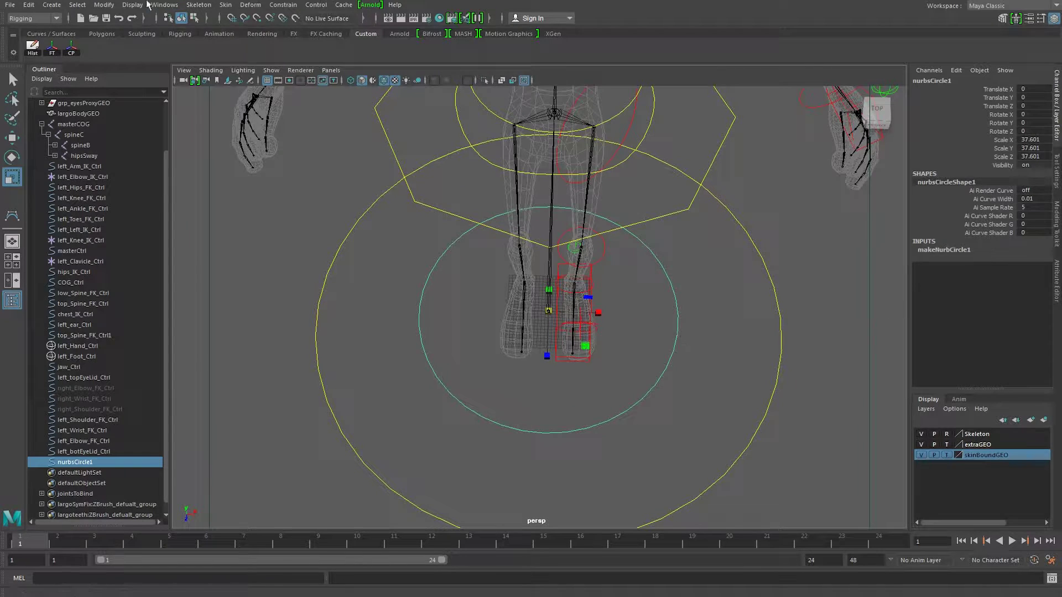
# Display the control vertices of the new NURBS circle
pyautogui.click(133, 5)
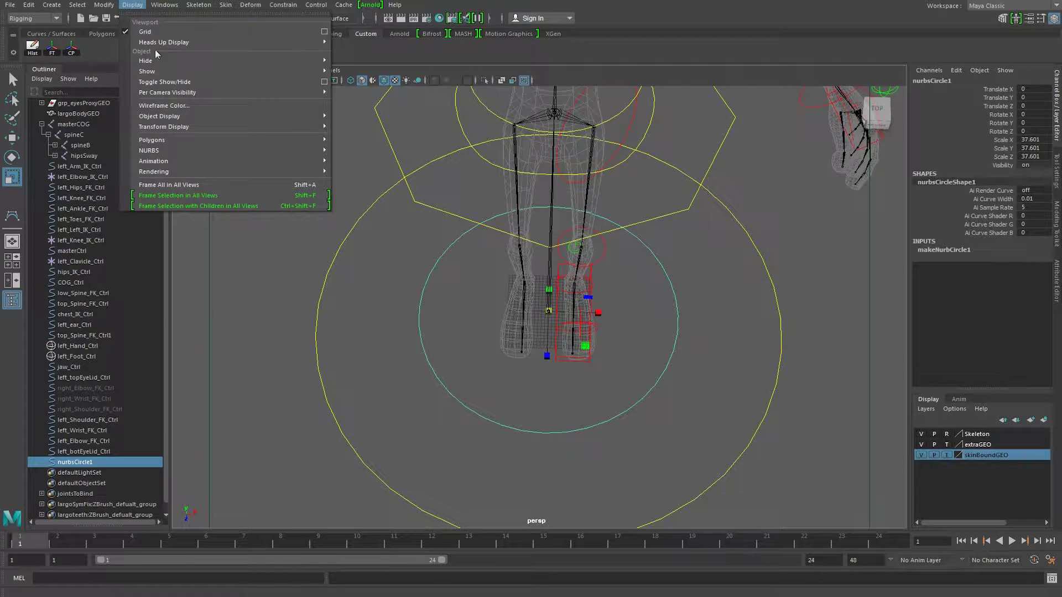
pyautogui.moveTo(233, 161)
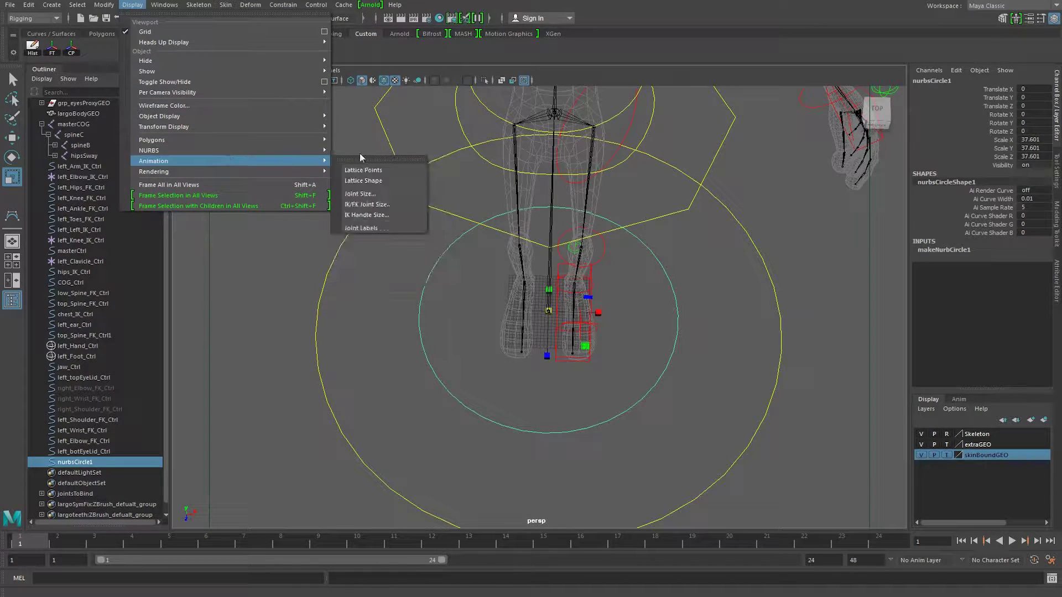
pyautogui.click(358, 162)
pyautogui.keyDown('alt'); pyautogui.moveTo(361, 213); pyautogui.dragTo(542, 316); pyautogui.keyUp('alt')
pyautogui.press('w')
# Draw a closed octagonal 1 Linear CV curve snapped to the circle's control vertices, and move it up about 70 units
pyautogui.click(78, 5)
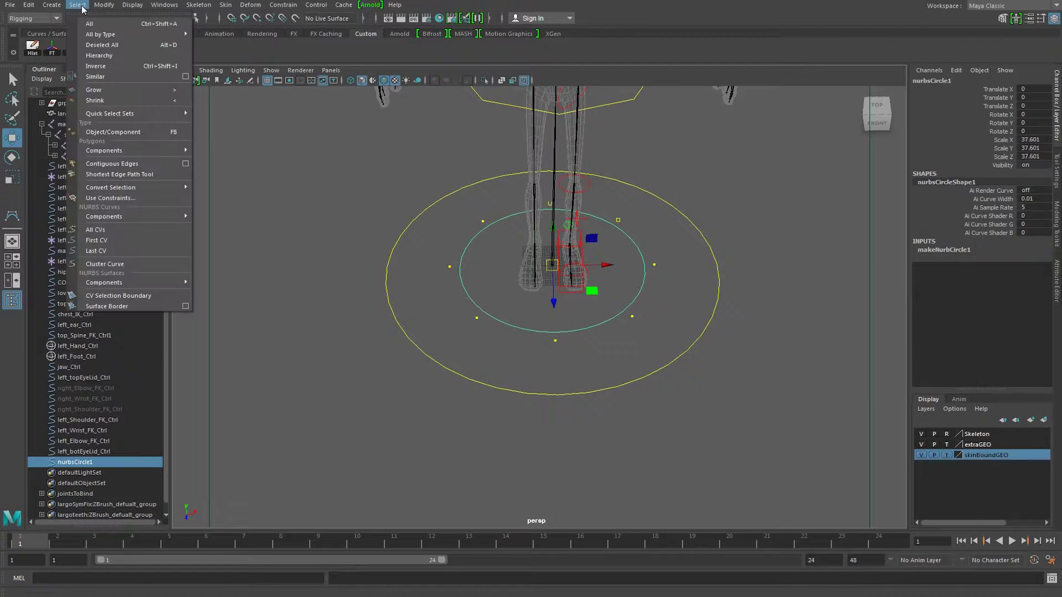
pyautogui.moveTo(51, 5)
pyautogui.moveTo(83, 84)
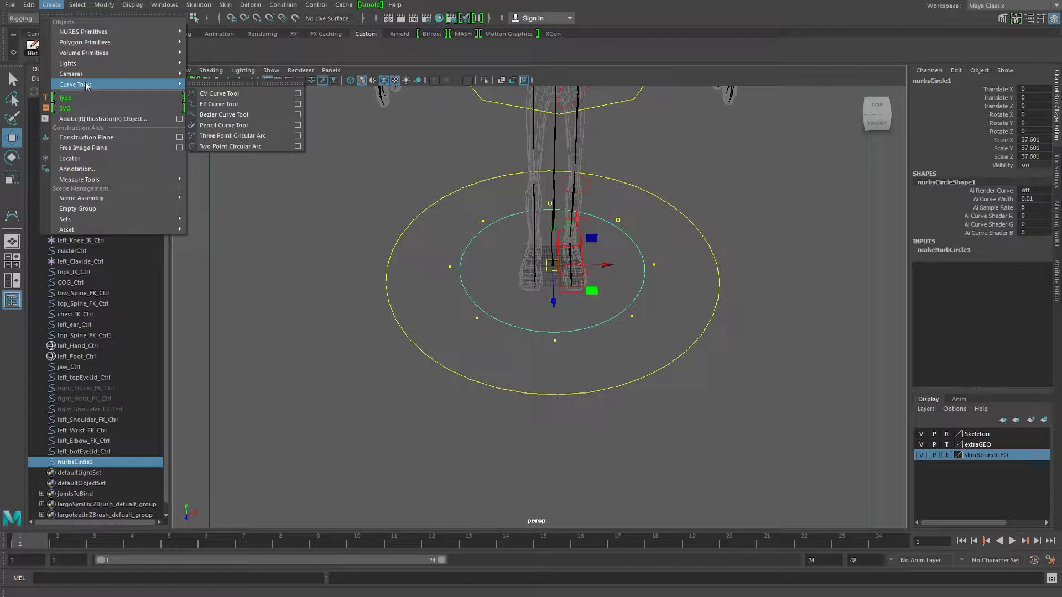
pyautogui.click(268, 93)
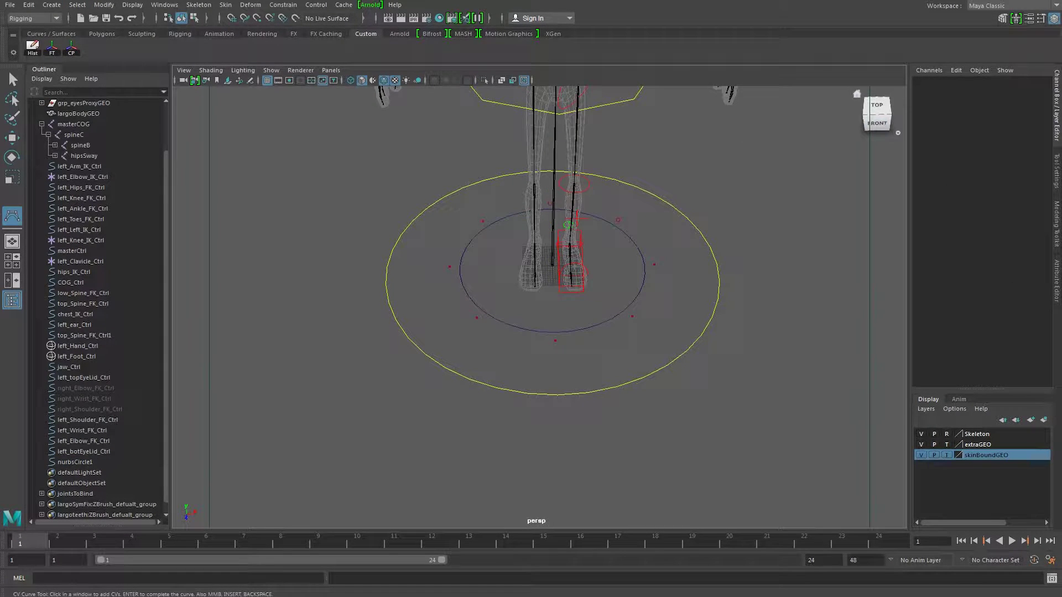
pyautogui.click(1056, 177)
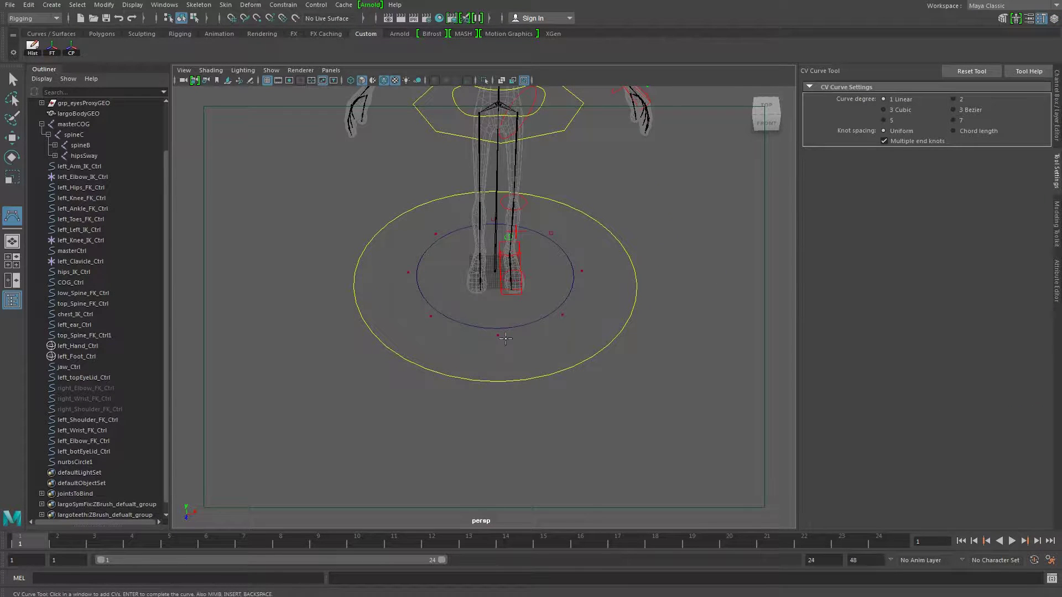
pyautogui.scroll(4, 505, 339)
pyautogui.click(484, 350)
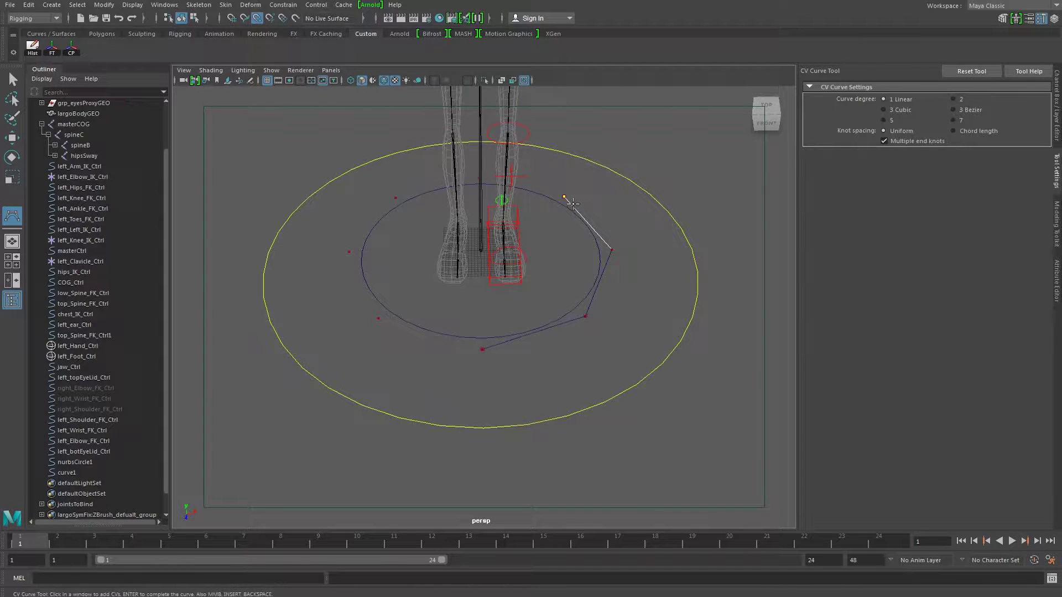
pyautogui.click(479, 178)
pyautogui.click(482, 349)
pyautogui.keyDown('alt'); pyautogui.moveTo(457, 296); pyautogui.dragTo(442, 326); pyautogui.keyUp('alt')
pyautogui.press('Return')
pyautogui.press('w')
pyautogui.moveTo(548, 296); pyautogui.dragTo(557, 133)
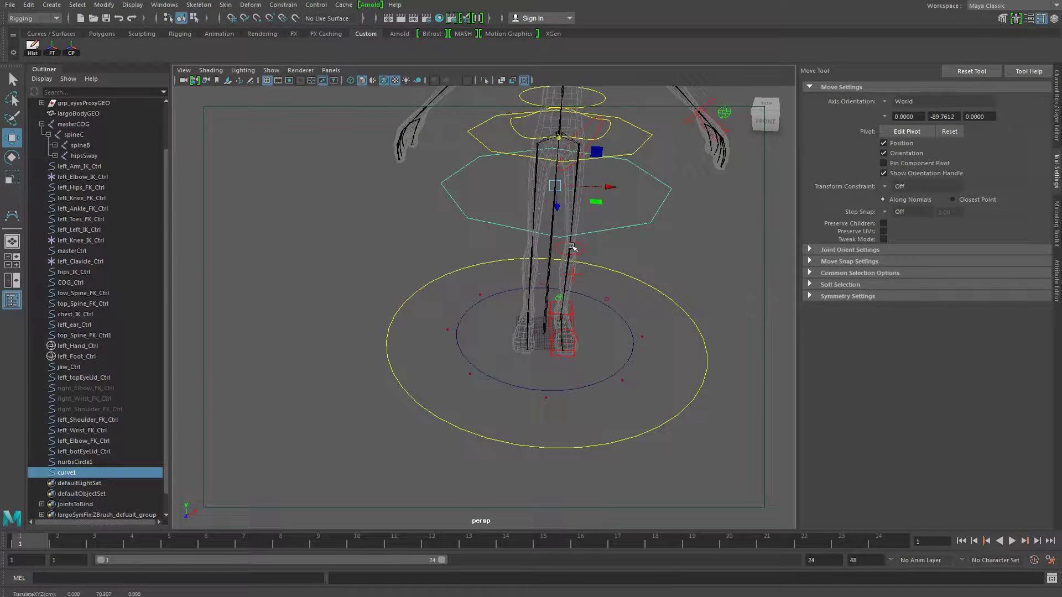
# Delete the octagonal linear curve and the NURBS circle on the ground
pyautogui.press('Delete')
pyautogui.click(634, 354)
pyautogui.press('Delete')
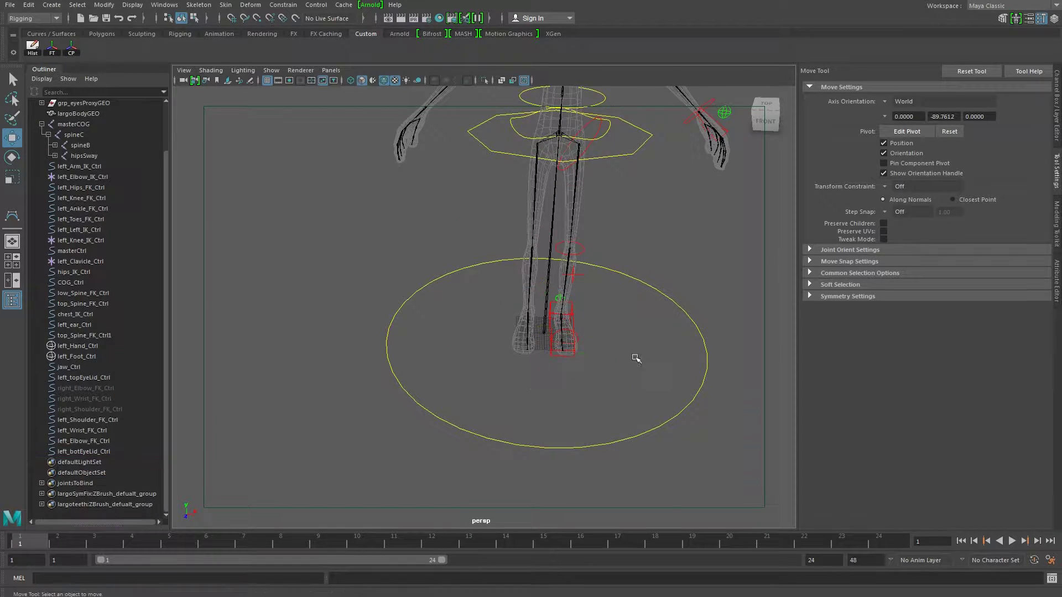
# Select the hips IK control and examine its curved shape around the pelvis
pyautogui.keyDown('alt'); pyautogui.moveTo(559, 242); pyautogui.dragTo(549, 415, button='middle'); pyautogui.keyUp('alt')
pyautogui.keyDown('alt'); pyautogui.moveTo(549, 415); pyautogui.dragTo(685, 404, button='right'); pyautogui.keyUp('alt')
pyautogui.keyDown('alt'); pyautogui.moveTo(685, 403); pyautogui.dragTo(618, 361); pyautogui.keyUp('alt')
pyautogui.click(639, 337)
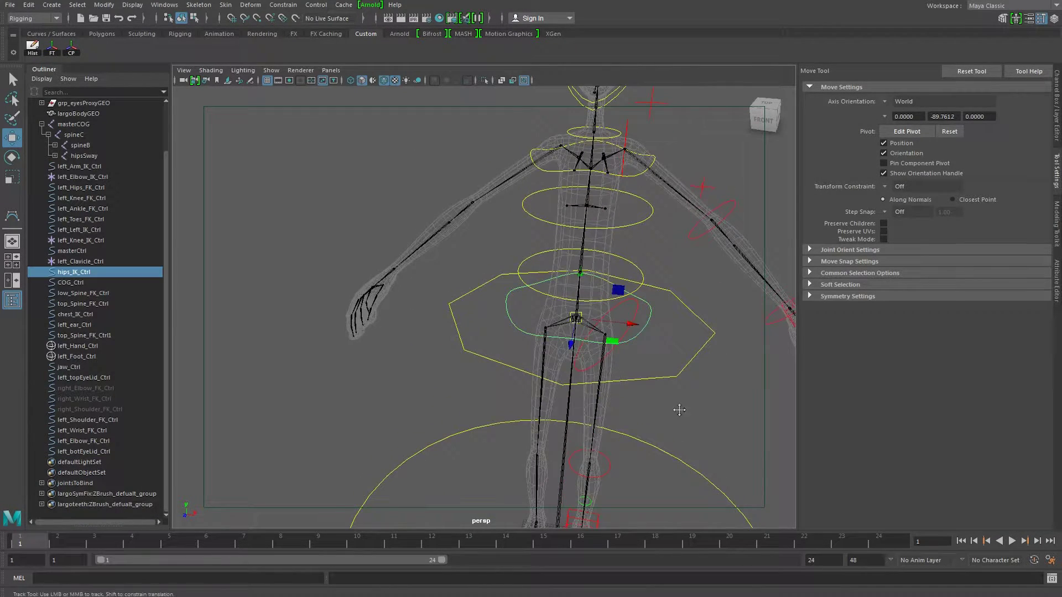
pyautogui.keyDown('alt'); pyautogui.moveTo(678, 410); pyautogui.dragTo(648, 271, button='middle'); pyautogui.keyUp('alt')
pyautogui.keyDown('alt'); pyautogui.moveTo(648, 271); pyautogui.dragTo(598, 255, button='right'); pyautogui.keyUp('alt')
pyautogui.keyDown('alt'); pyautogui.moveTo(597, 254); pyautogui.dragTo(561, 221); pyautogui.keyUp('alt')
# Undo the hips control selection and the deletion of the NURBS circle
pyautogui.hotkey('ctrl', 'z')
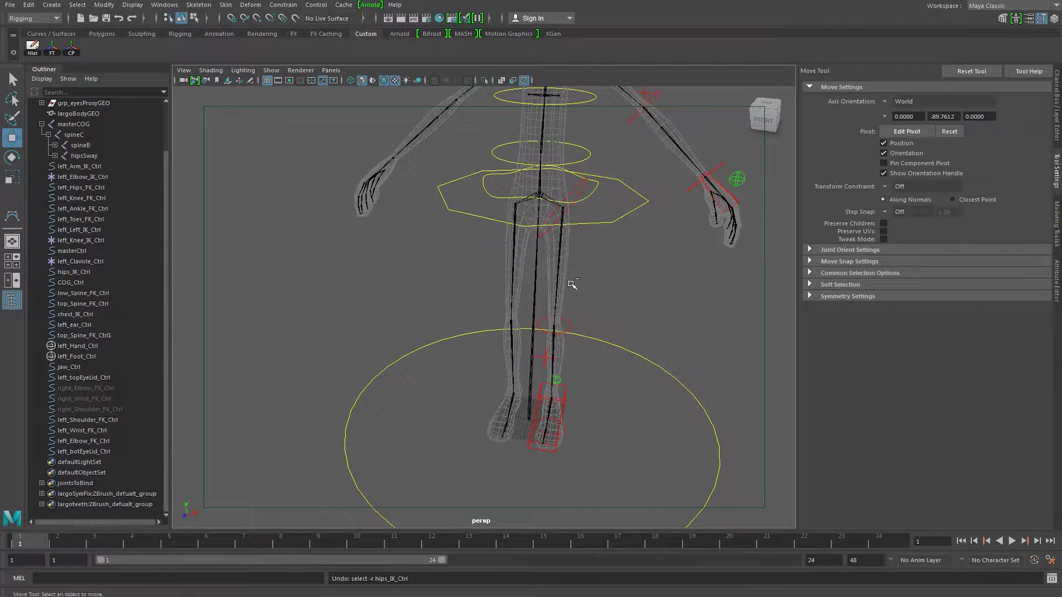
pyautogui.hotkey('ctrl', 'z')
pyautogui.scroll(5, 609, 282)
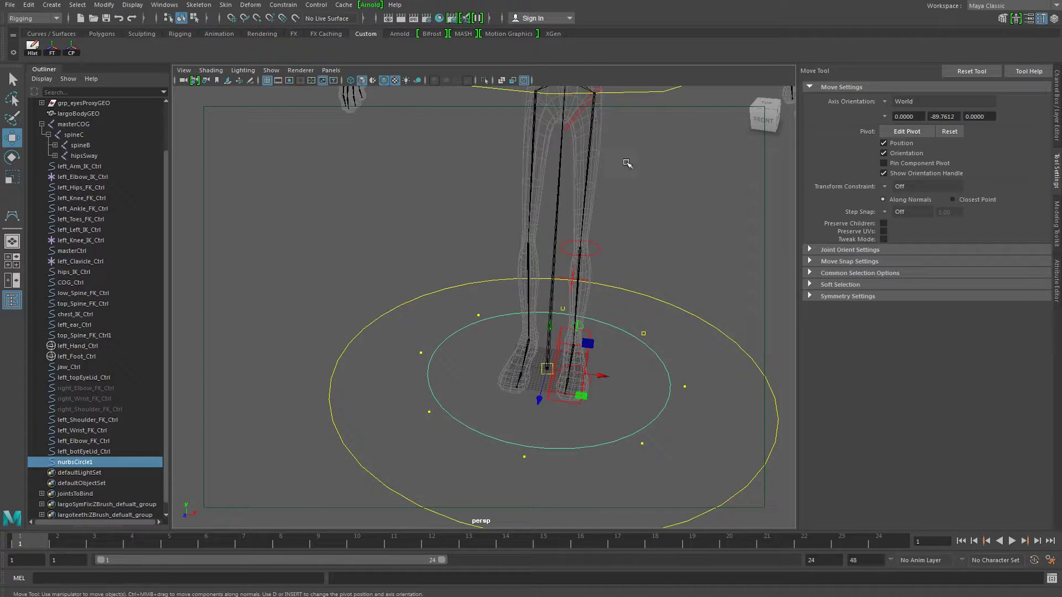
# Switch the small NURBS circle around the feet to Control Vertex component mode
pyautogui.keyDown('alt'); pyautogui.moveTo(626, 163); pyautogui.dragTo(548, 310, button='right'); pyautogui.keyUp('alt')
pyautogui.keyDown('alt'); pyautogui.moveTo(498, 382); pyautogui.dragTo(530, 403); pyautogui.keyUp('alt')
pyautogui.click(531, 406)
pyautogui.moveTo(529, 401); pyautogui.dragTo(530, 404, button='right')
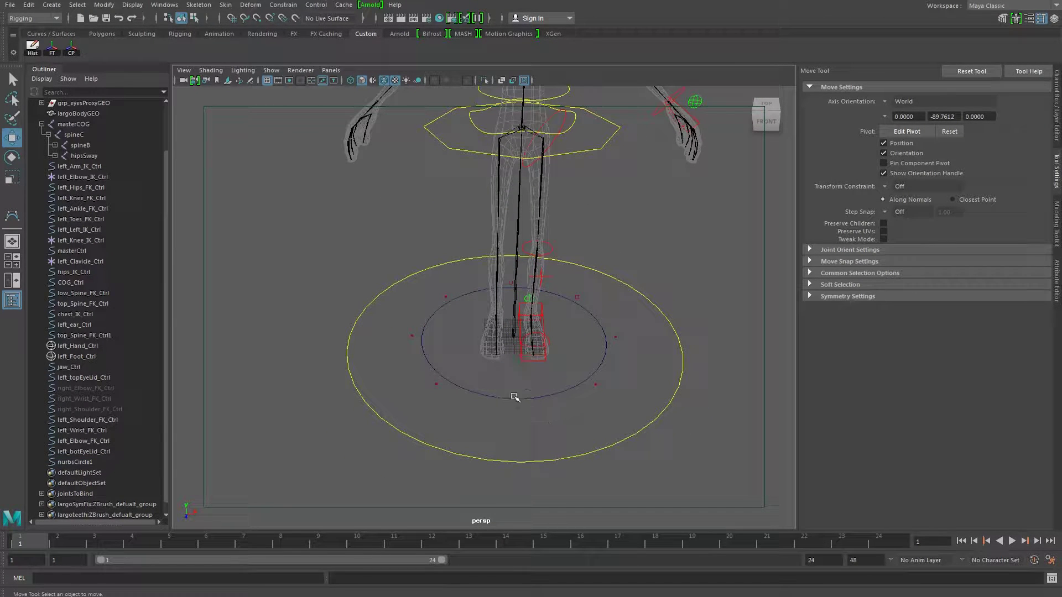
pyautogui.click(517, 400)
pyautogui.click(518, 402)
pyautogui.click(517, 401)
pyautogui.rightClick(517, 399)
pyautogui.moveTo(518, 402); pyautogui.dragTo(462, 339, button='right')
# Try raising the circle's four diagonal control vertices about 32 units, and undo the move
pyautogui.moveTo(409, 293); pyautogui.dragTo(478, 324)
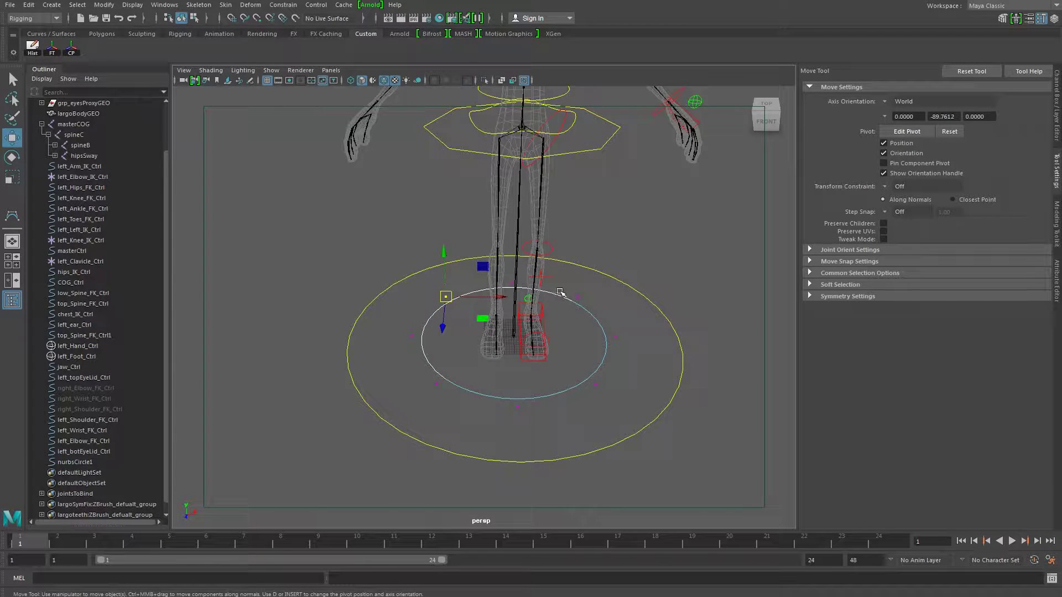
pyautogui.keyDown('shift'); pyautogui.moveTo(560, 292); pyautogui.dragTo(588, 377); pyautogui.keyUp('shift')
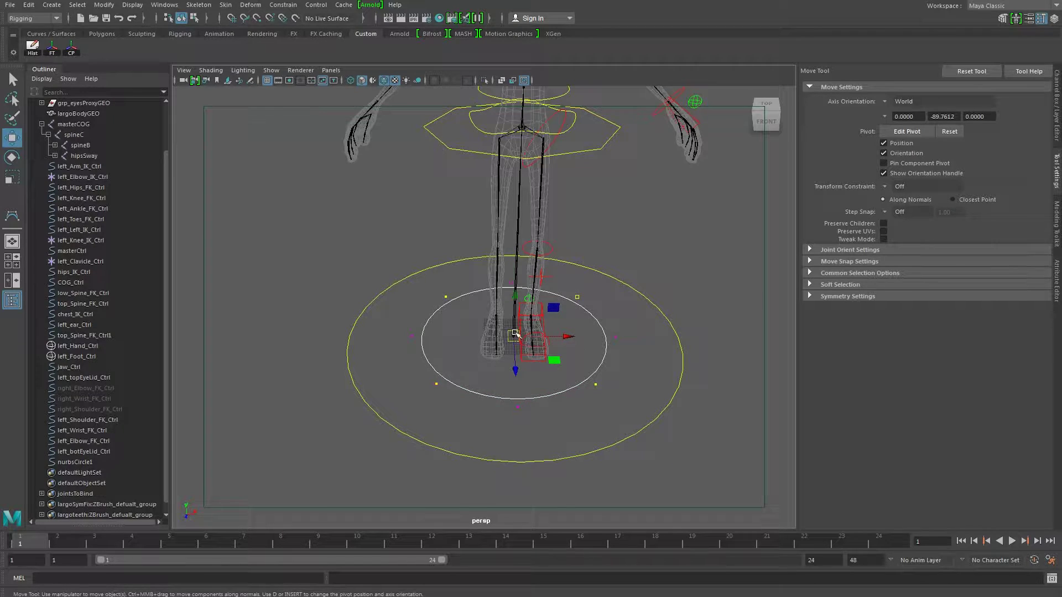
pyautogui.moveTo(515, 301)
pyautogui.mouseDown()
pyautogui.moveTo(516, 232)
pyautogui.moveTo(535, 291)
pyautogui.moveTo(485, 331)
pyautogui.moveTo(366, 357)
pyautogui.moveTo(444, 370)
pyautogui.mouseUp()
pyautogui.hotkey('ctrl', 'z')
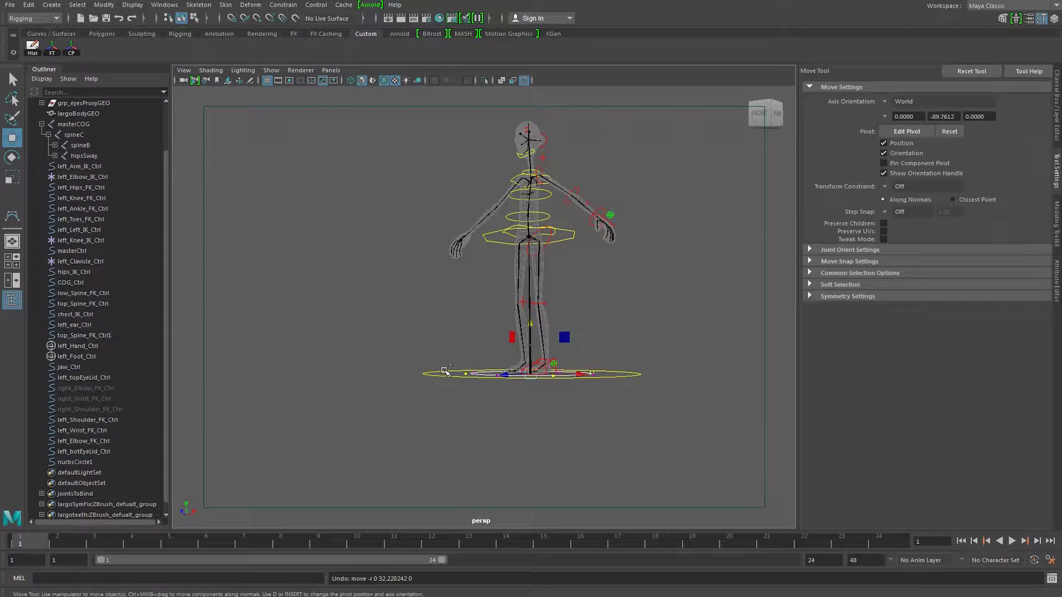
# Select the small NURBS circle around the feet as a whole object and delete it
pyautogui.click(444, 370)
pyautogui.keyDown('alt'); pyautogui.moveTo(451, 368); pyautogui.dragTo(481, 414); pyautogui.keyUp('alt')
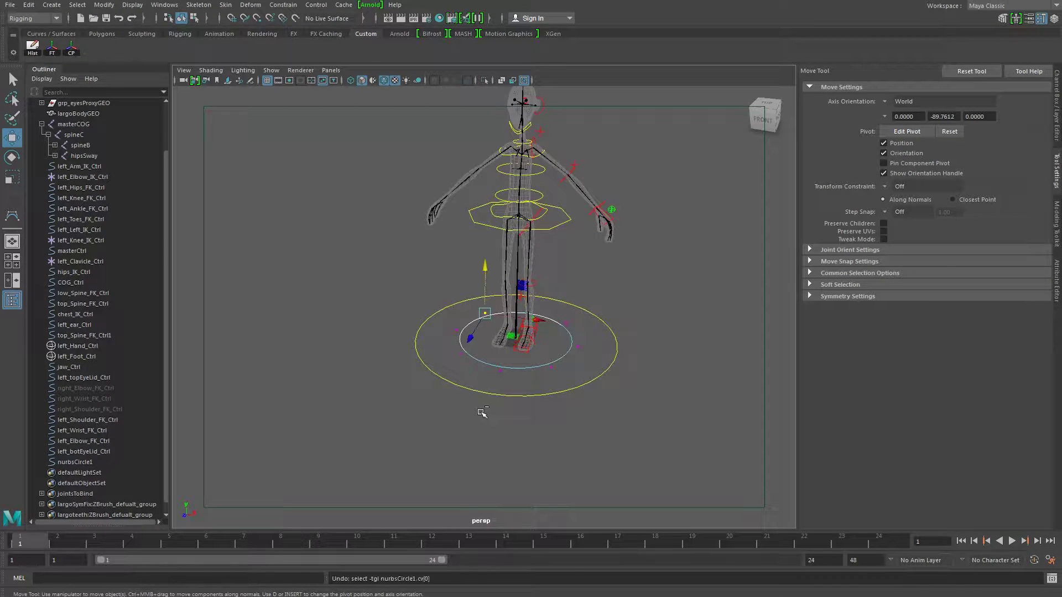
pyautogui.click(487, 388)
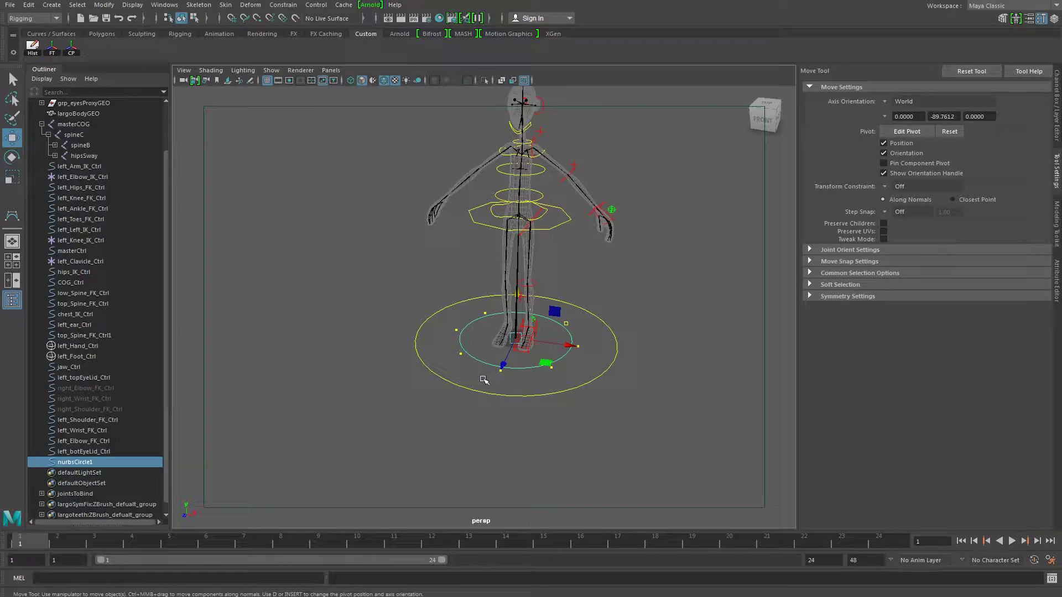
pyautogui.press('Delete')
# Select the hips IK control, the spine FK circles and the chest control in turn to review their shapes and placement
pyautogui.keyDown('alt'); pyautogui.moveTo(455, 293); pyautogui.dragTo(471, 382); pyautogui.keyUp('alt')
pyautogui.keyDown('alt'); pyautogui.moveTo(470, 381); pyautogui.dragTo(583, 398, button='right'); pyautogui.keyUp('alt')
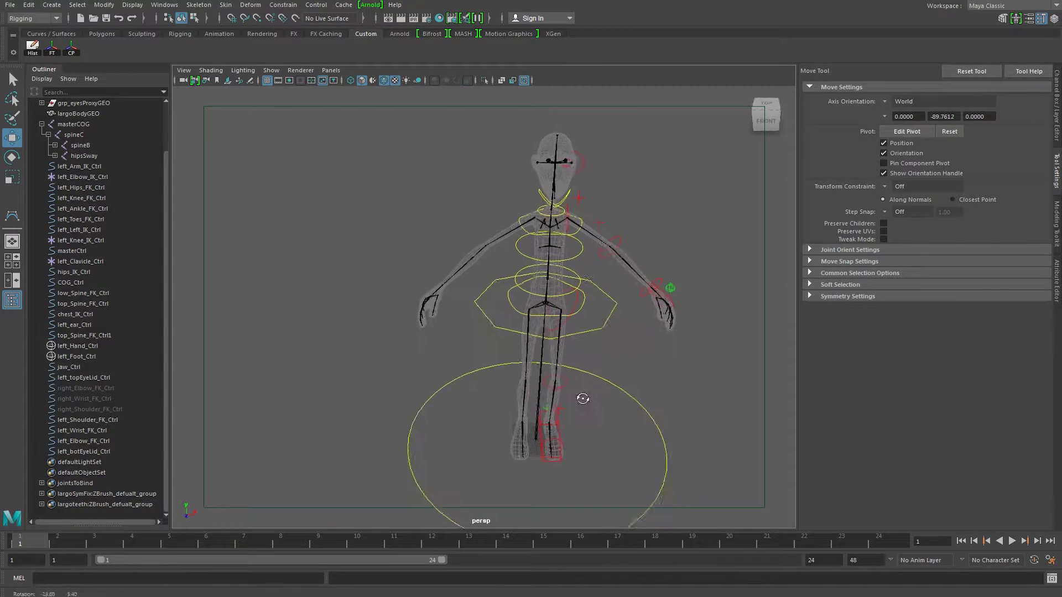
pyautogui.click(578, 307)
pyautogui.keyDown('alt'); pyautogui.moveTo(579, 316); pyautogui.dragTo(569, 399, button='middle'); pyautogui.keyUp('alt')
pyautogui.keyDown('alt'); pyautogui.moveTo(569, 399); pyautogui.dragTo(675, 429, button='right'); pyautogui.keyUp('alt')
pyautogui.keyDown('alt'); pyautogui.moveTo(675, 429); pyautogui.dragTo(629, 399); pyautogui.keyUp('alt')
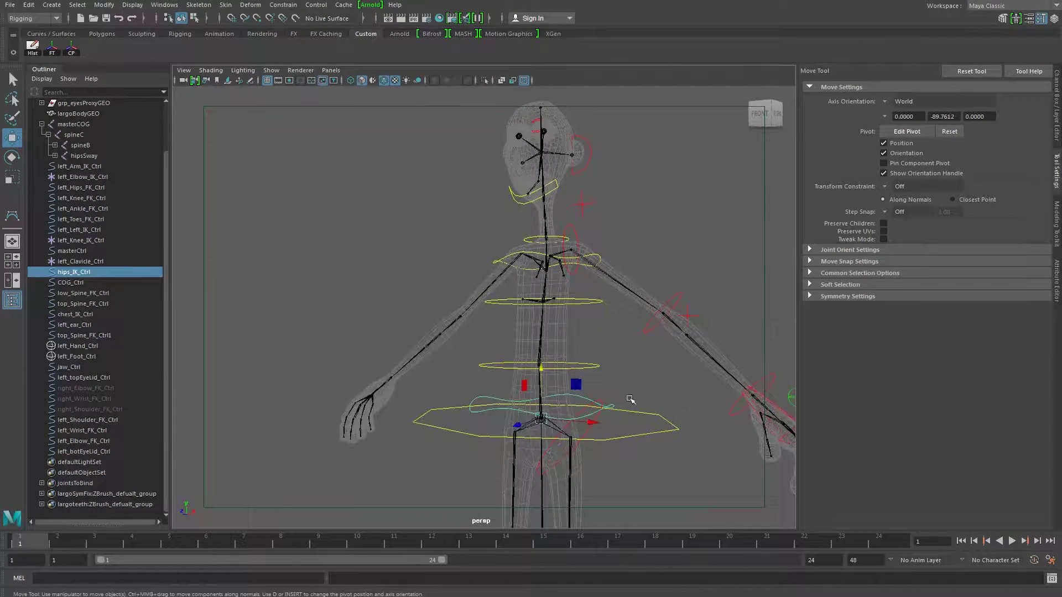
pyautogui.click(591, 366)
pyautogui.click(591, 300)
pyautogui.keyDown('alt'); pyautogui.moveTo(590, 300); pyautogui.dragTo(598, 374, button='middle'); pyautogui.keyUp('alt')
pyautogui.keyDown('alt'); pyautogui.moveTo(598, 374); pyautogui.dragTo(721, 401, button='right'); pyautogui.keyUp('alt')
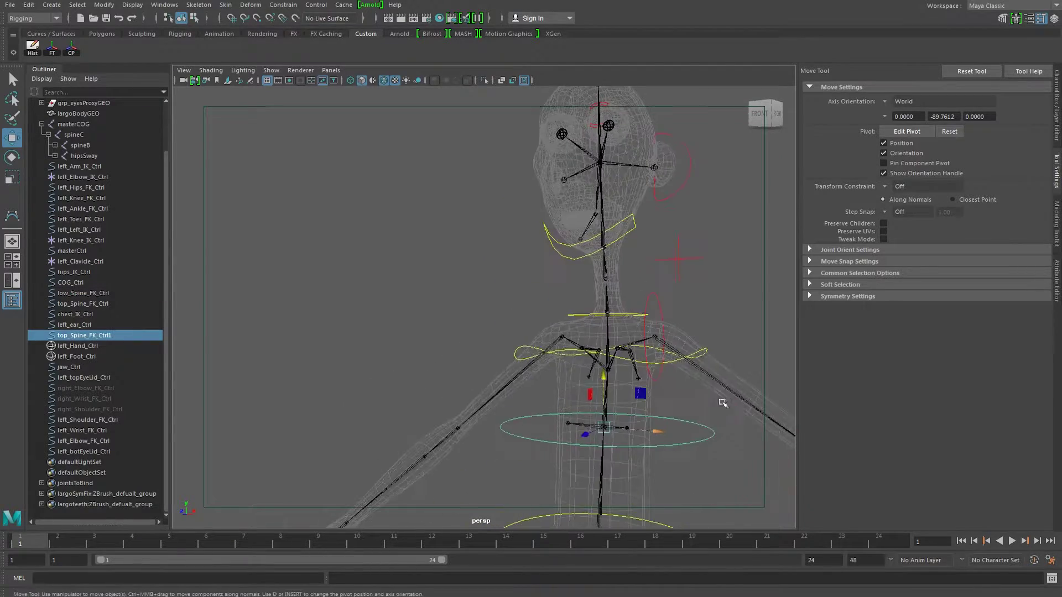
pyautogui.click(680, 363)
pyautogui.moveTo(618, 383)
pyautogui.keyDown('alt'); pyautogui.mouseDown()
pyautogui.moveTo(632, 418)
pyautogui.moveTo(605, 378)
pyautogui.mouseUp(); pyautogui.keyUp('alt')
# Duplicate the circle control at the neck base and snap the copy to the joint at the base of the head
pyautogui.click(641, 317)
pyautogui.keyDown('alt'); pyautogui.moveTo(641, 316); pyautogui.dragTo(555, 316); pyautogui.keyUp('alt')
pyautogui.scroll(2, 555, 316)
pyautogui.keyDown('alt'); pyautogui.moveTo(504, 269); pyautogui.dragTo(601, 184); pyautogui.keyUp('alt')
pyautogui.hotkey('ctrl', 'd')
pyautogui.keyDown('alt'); pyautogui.moveTo(602, 185); pyautogui.dragTo(538, 262); pyautogui.keyUp('alt')
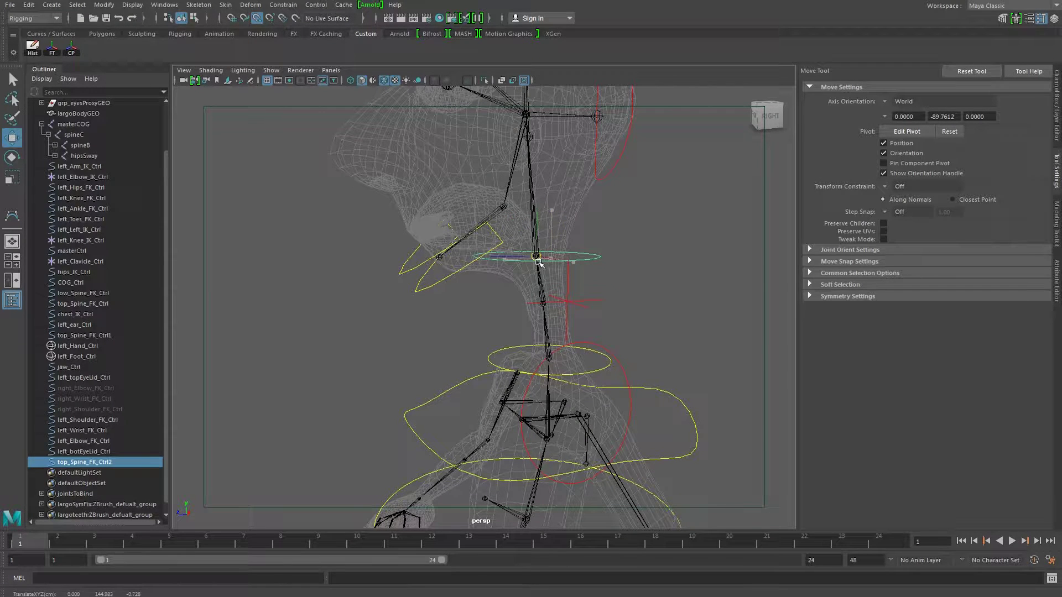
# Tilt the duplicated head circle about 36.2 degrees around X and review its channel values and drawing override settings
pyautogui.press('e')
pyautogui.moveTo(501, 226); pyautogui.dragTo(493, 256)
pyautogui.click(1054, 162)
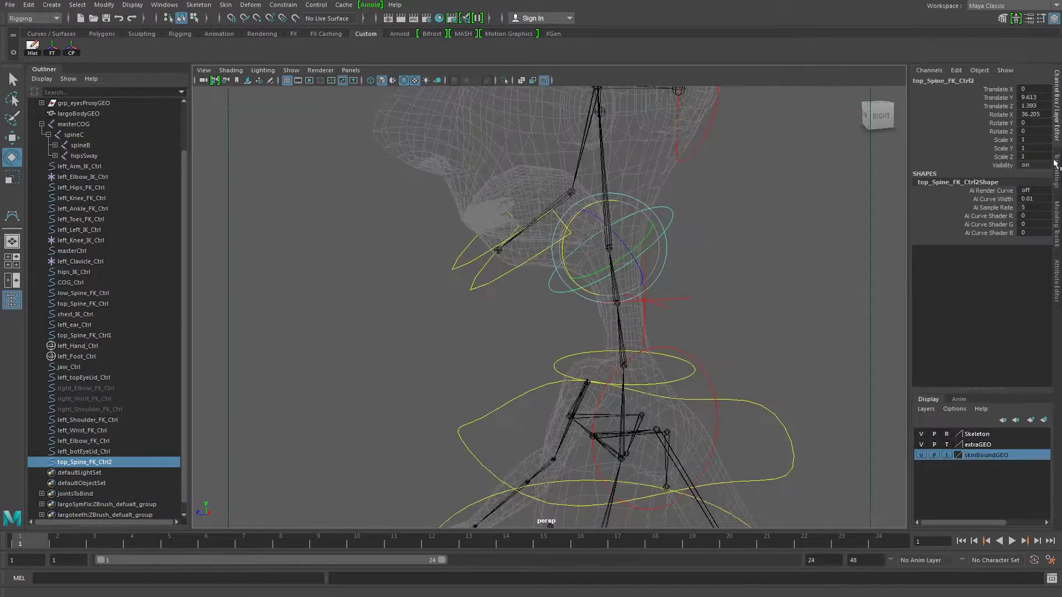
pyautogui.click(1058, 234)
pyautogui.click(1057, 287)
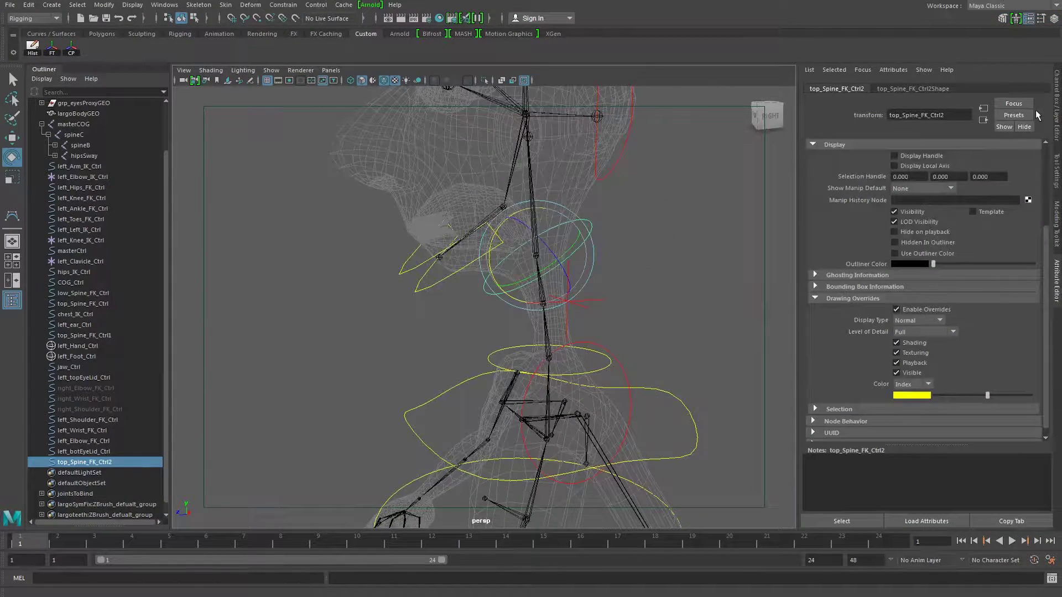
pyautogui.click(1053, 115)
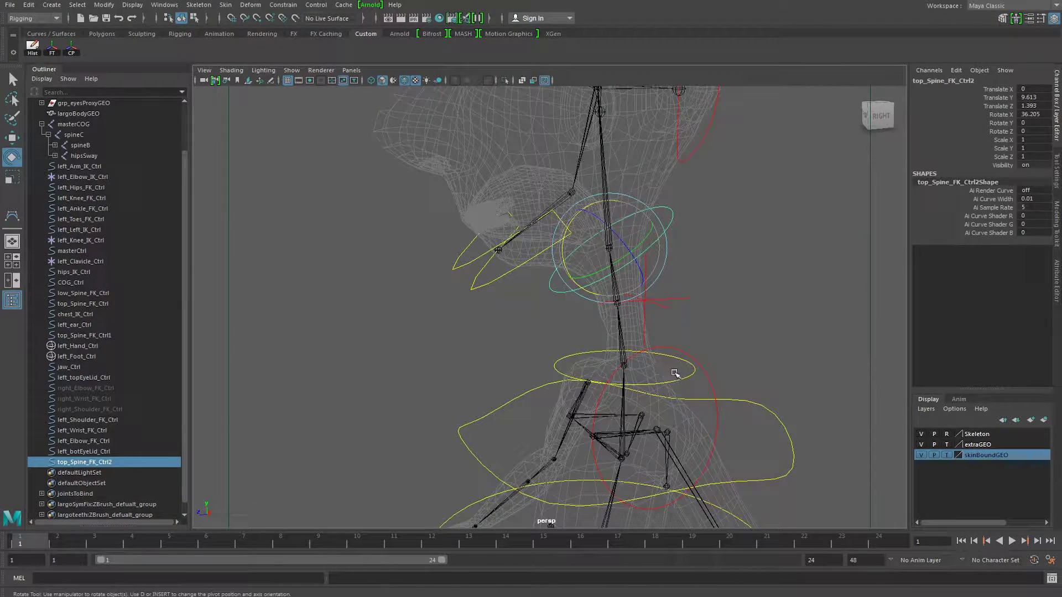
pyautogui.click(728, 337)
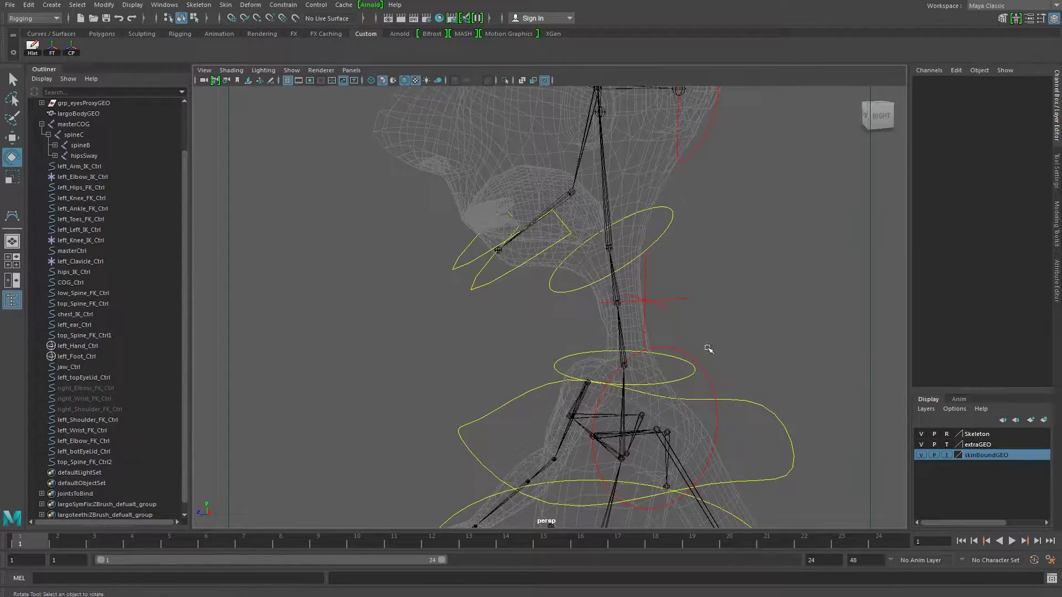
# Select the neck-base and upper-spine circles in turn to check which control each one is
pyautogui.click(689, 376)
pyautogui.keyDown('alt'); pyautogui.moveTo(716, 330); pyautogui.dragTo(722, 348, button='middle'); pyautogui.keyUp('alt')
pyautogui.keyDown('alt'); pyautogui.moveTo(724, 349); pyautogui.dragTo(579, 293); pyautogui.keyUp('alt')
pyautogui.click(794, 291)
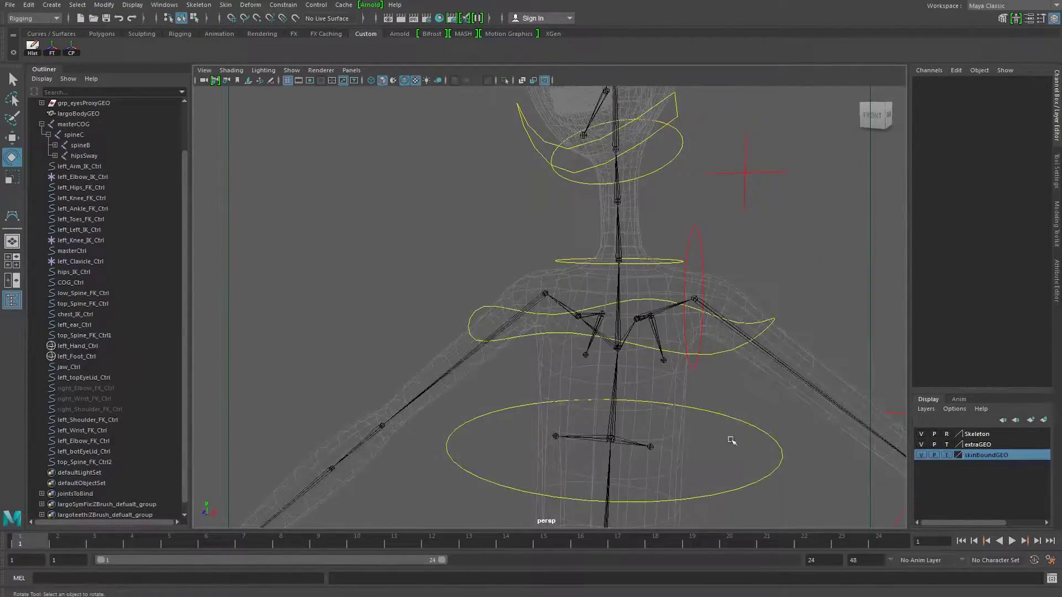
pyautogui.click(777, 466)
pyautogui.keyDown('alt'); pyautogui.moveTo(777, 465); pyautogui.dragTo(711, 446); pyautogui.keyUp('alt')
pyautogui.press('w')
pyautogui.keyDown('alt'); pyautogui.moveTo(697, 404); pyautogui.dragTo(648, 421, button='middle'); pyautogui.keyUp('alt')
pyautogui.keyDown('alt'); pyautogui.moveTo(648, 422); pyautogui.dragTo(705, 423, button='right'); pyautogui.keyUp('alt')
# Rename the circle control at the neck base to neck_FK_Ctrl
pyautogui.click(602, 281)
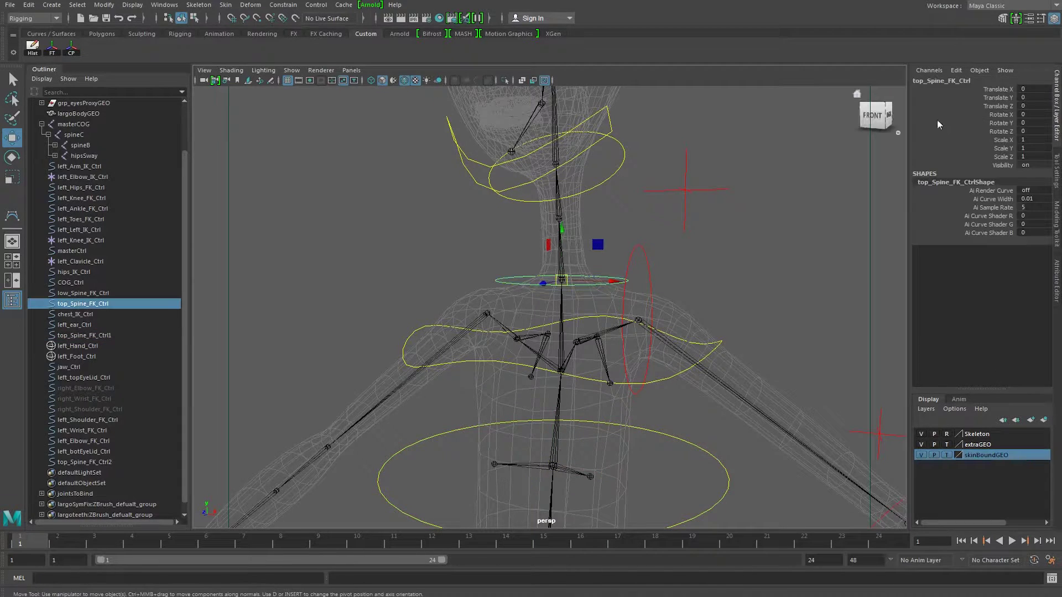
pyautogui.click(956, 81)
pyautogui.click(928, 82)
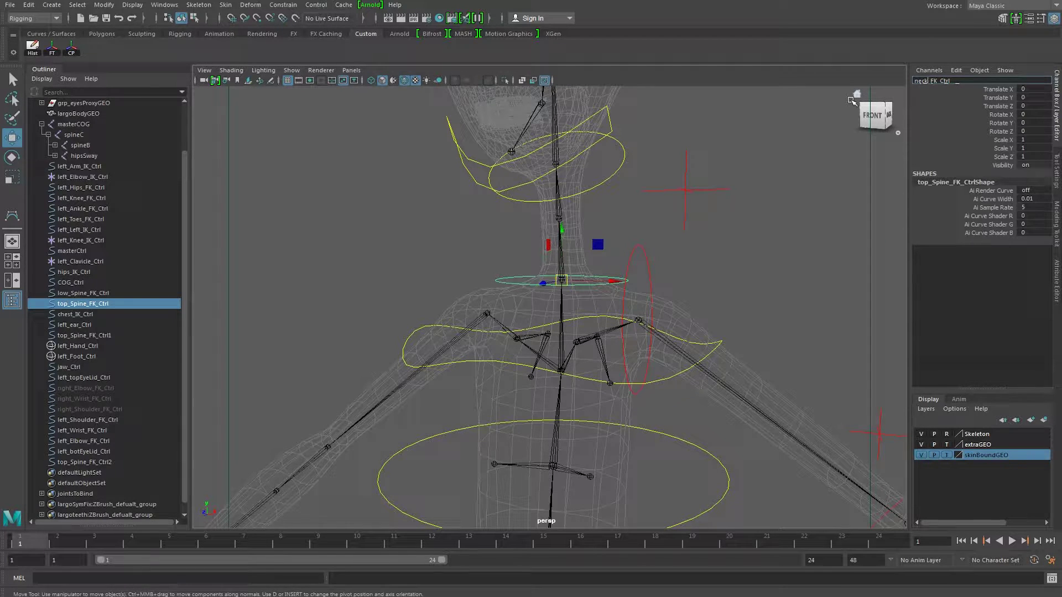
pyautogui.write('neck_FK_Ctrl')
pyautogui.press('Return')
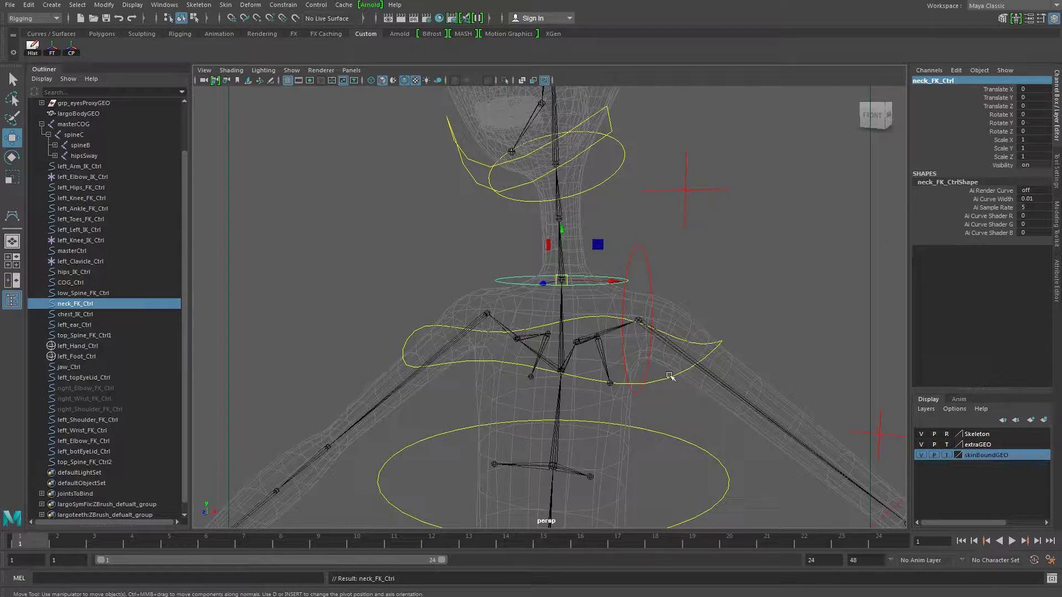
# Rename the upper-spine circle below the chest control to top_Spine_FK_Ctrl
pyautogui.click(681, 436)
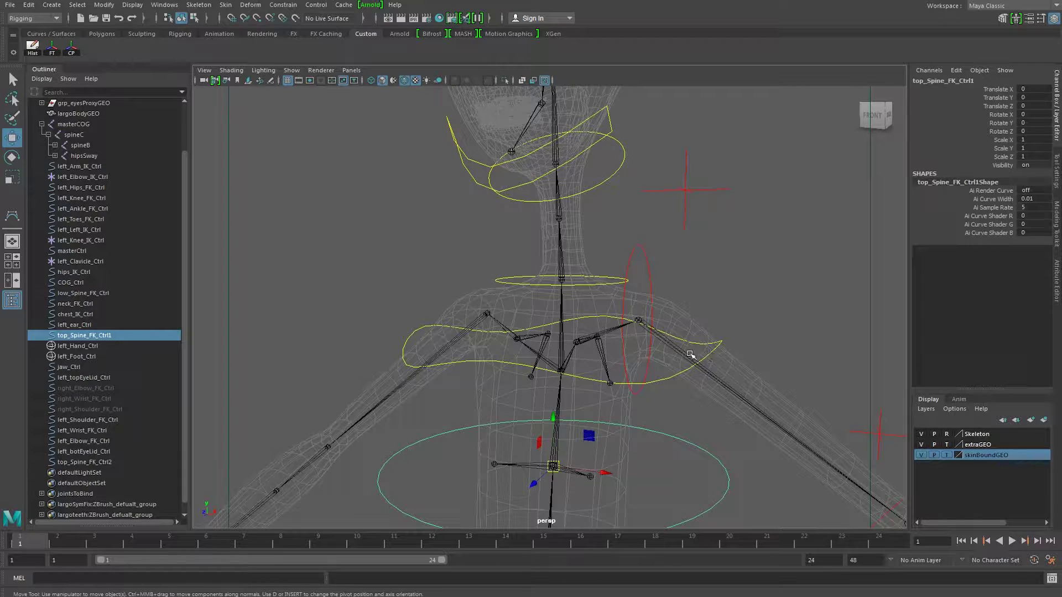
pyautogui.click(957, 72)
pyautogui.click(918, 80)
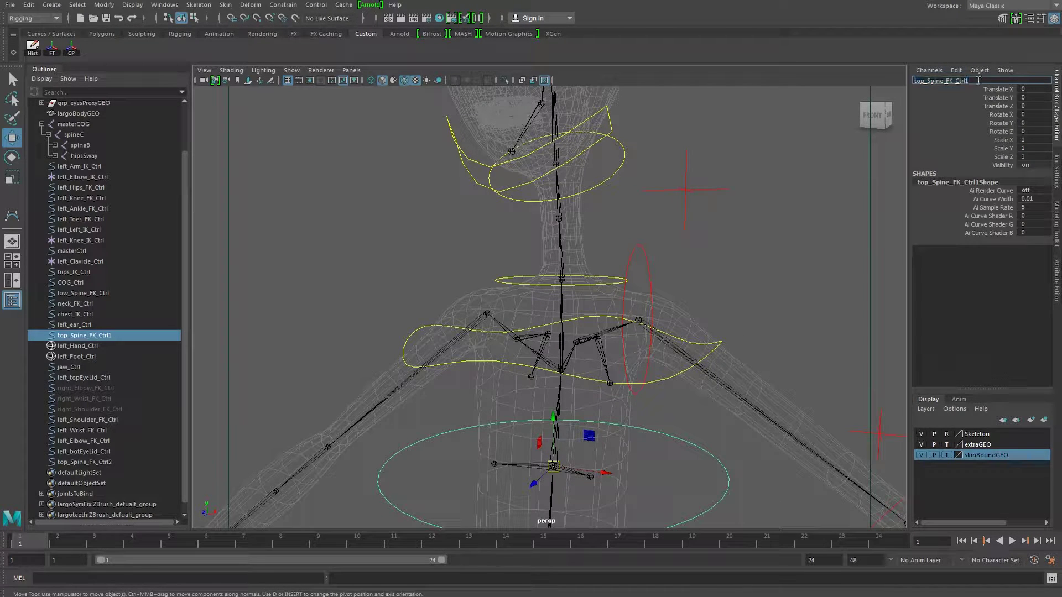
pyautogui.press('BackSpace')
pyautogui.press('Return')
# Rename the tilted circle at the head base to head_FK_Ctrl and freeze its transformations
pyautogui.keyDown('alt'); pyautogui.moveTo(653, 274); pyautogui.dragTo(663, 292, button='middle'); pyautogui.keyUp('alt')
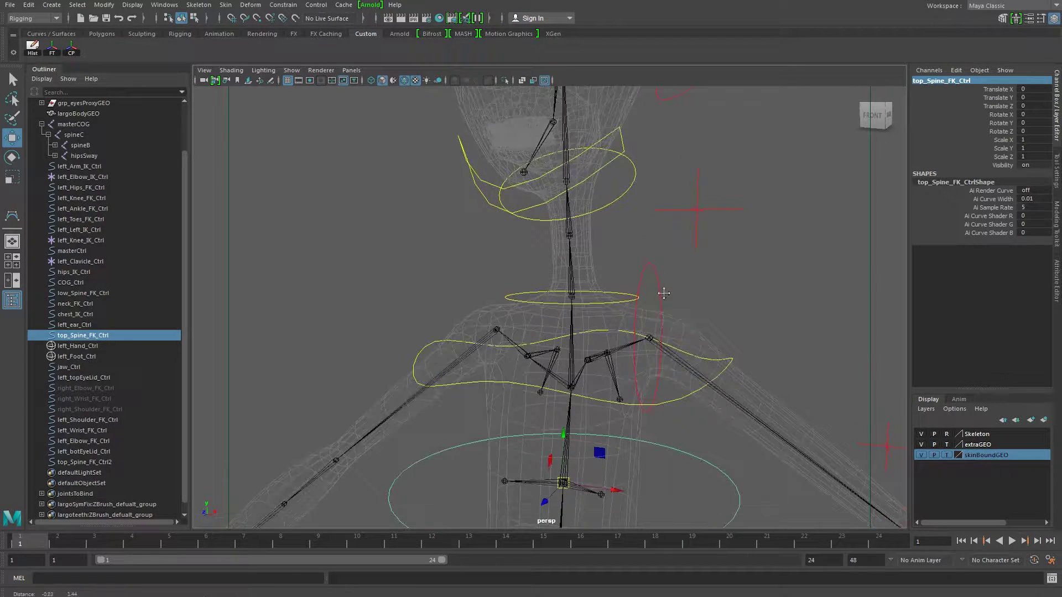
pyautogui.click(726, 366)
pyautogui.keyDown('alt'); pyautogui.moveTo(702, 251); pyautogui.dragTo(625, 231); pyautogui.keyUp('alt')
pyautogui.click(624, 231)
pyautogui.doubleClick(926, 82)
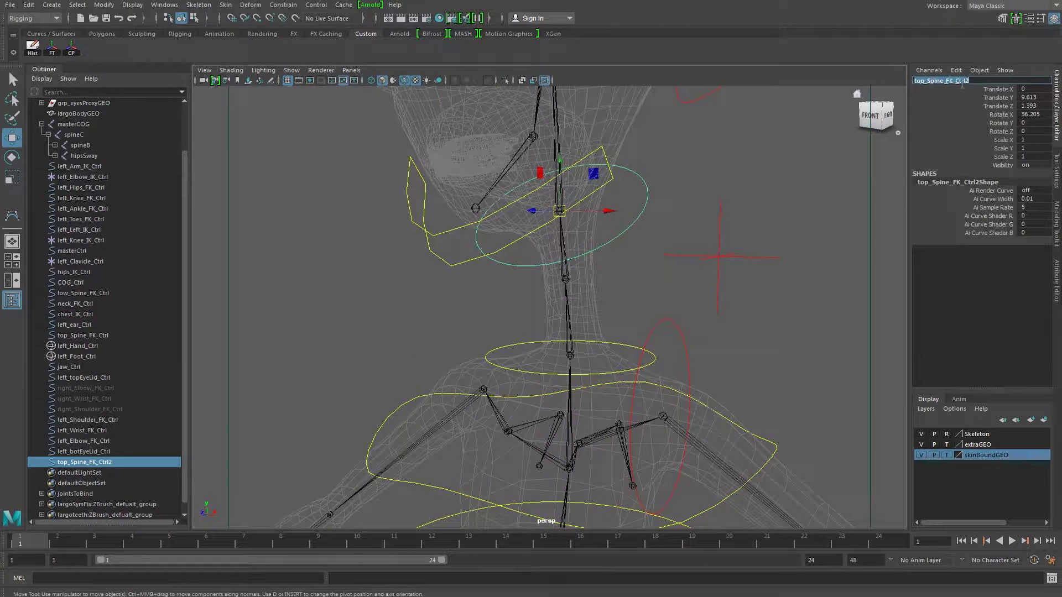
pyautogui.click(969, 79)
pyautogui.press('Return')
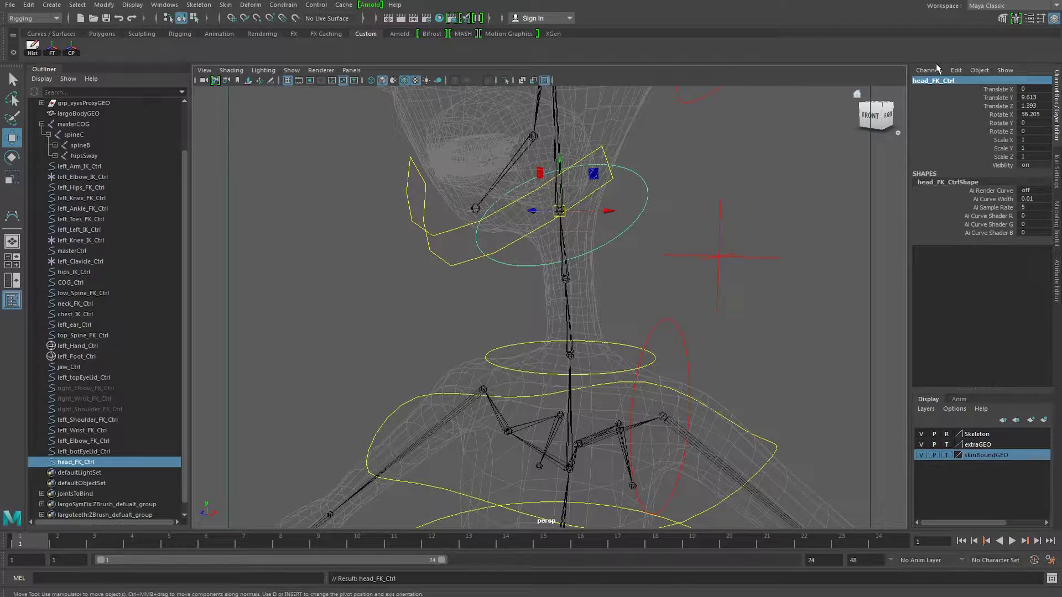
pyautogui.click(52, 49)
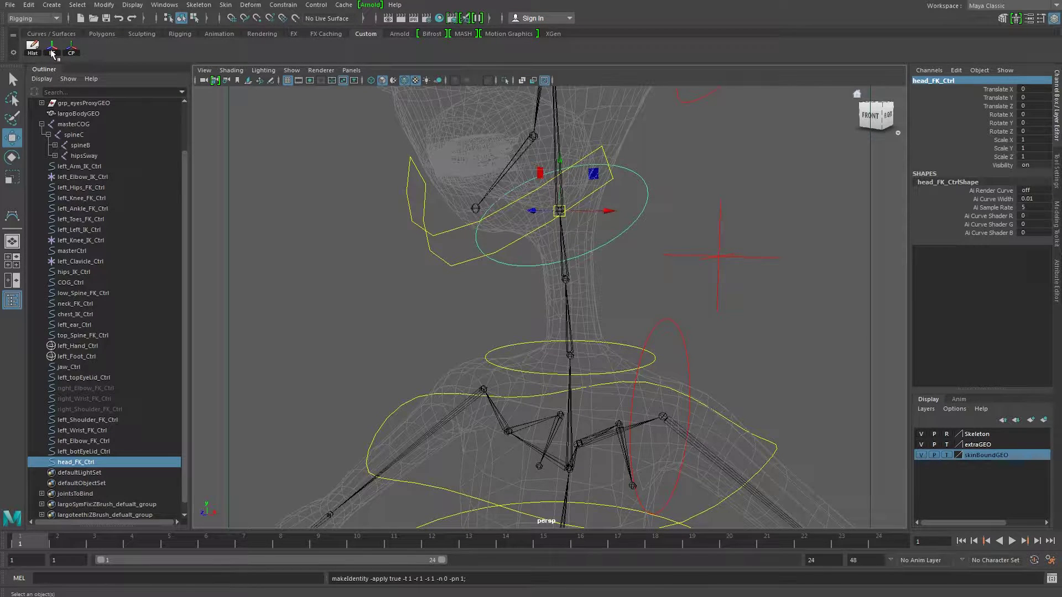
# Select the jaw control and examine its shape and pivot position against the jaw joints from several angles
pyautogui.keyDown('alt'); pyautogui.moveTo(437, 332); pyautogui.dragTo(290, 329, button='right'); pyautogui.keyUp('alt')
pyautogui.keyDown('alt'); pyautogui.moveTo(343, 329); pyautogui.dragTo(265, 324); pyautogui.keyUp('alt')
pyautogui.keyDown('alt'); pyautogui.moveTo(265, 324); pyautogui.dragTo(377, 311, button='right'); pyautogui.keyUp('alt')
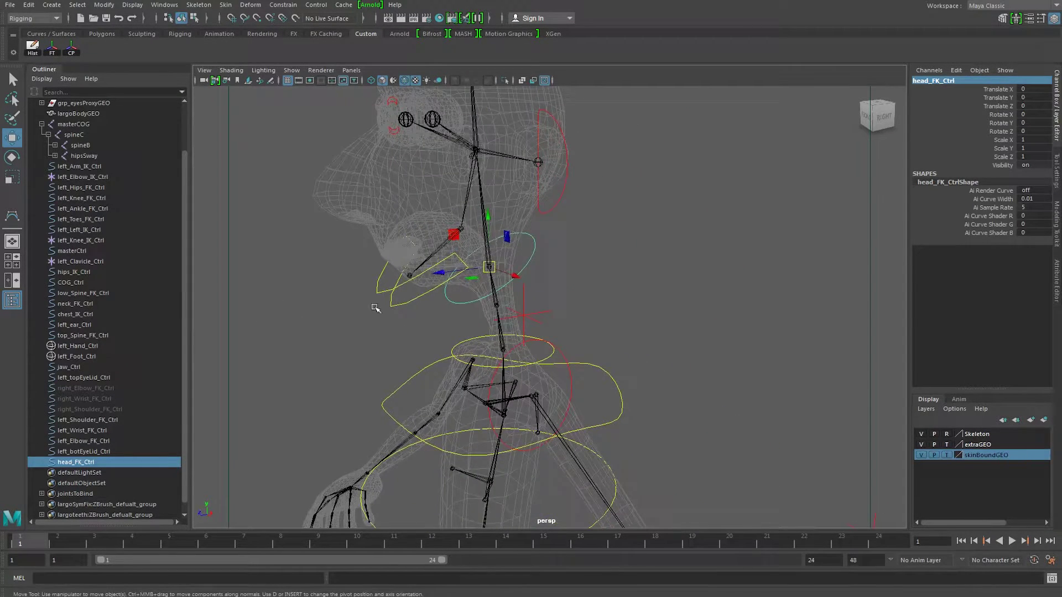
pyautogui.click(387, 309)
pyautogui.click(388, 307)
pyautogui.keyDown('alt'); pyautogui.moveTo(353, 310); pyautogui.dragTo(427, 270); pyautogui.keyUp('alt')
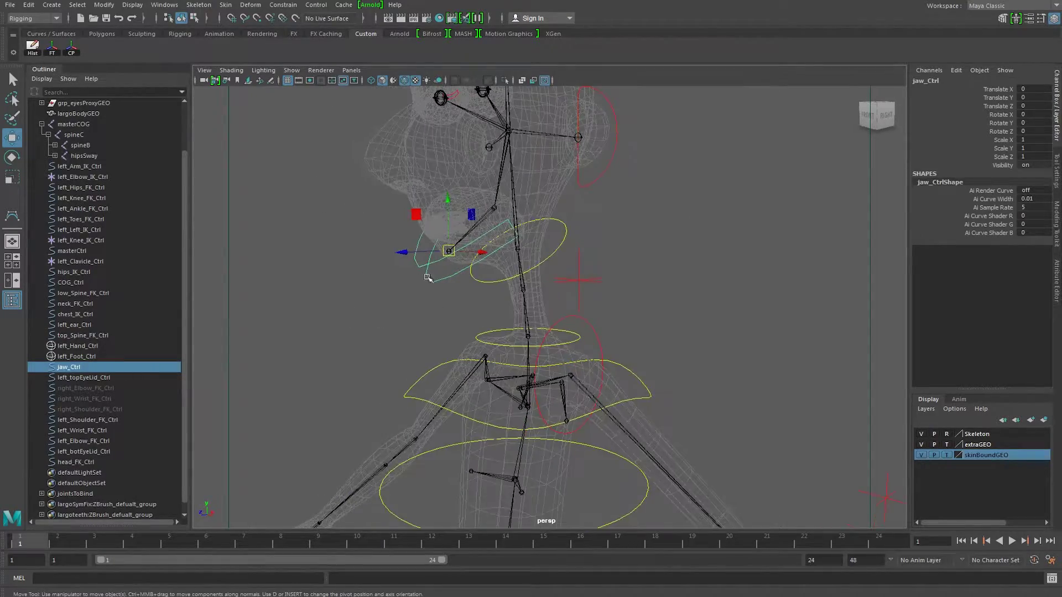
pyautogui.keyDown('alt'); pyautogui.moveTo(453, 269); pyautogui.dragTo(575, 297, button='right'); pyautogui.keyUp('alt')
pyautogui.keyDown('alt'); pyautogui.moveTo(464, 271); pyautogui.dragTo(442, 274); pyautogui.keyUp('alt')
pyautogui.keyDown('alt'); pyautogui.moveTo(443, 274); pyautogui.dragTo(500, 275, button='right'); pyautogui.keyUp('alt')
pyautogui.keyDown('alt'); pyautogui.moveTo(500, 274); pyautogui.dragTo(672, 296, button='middle'); pyautogui.keyUp('alt')
pyautogui.keyDown('alt'); pyautogui.moveTo(671, 296); pyautogui.dragTo(625, 298, button='right'); pyautogui.keyUp('alt')
pyautogui.keyDown('alt'); pyautogui.moveTo(624, 299); pyautogui.dragTo(521, 301); pyautogui.keyUp('alt')
pyautogui.keyDown('alt'); pyautogui.moveTo(521, 301); pyautogui.dragTo(556, 302, button='right'); pyautogui.keyUp('alt')
pyautogui.keyDown('alt'); pyautogui.moveTo(556, 302); pyautogui.dragTo(647, 306, button='middle'); pyautogui.keyUp('alt')
pyautogui.keyDown('alt'); pyautogui.moveTo(567, 297); pyautogui.dragTo(596, 312); pyautogui.keyUp('alt')
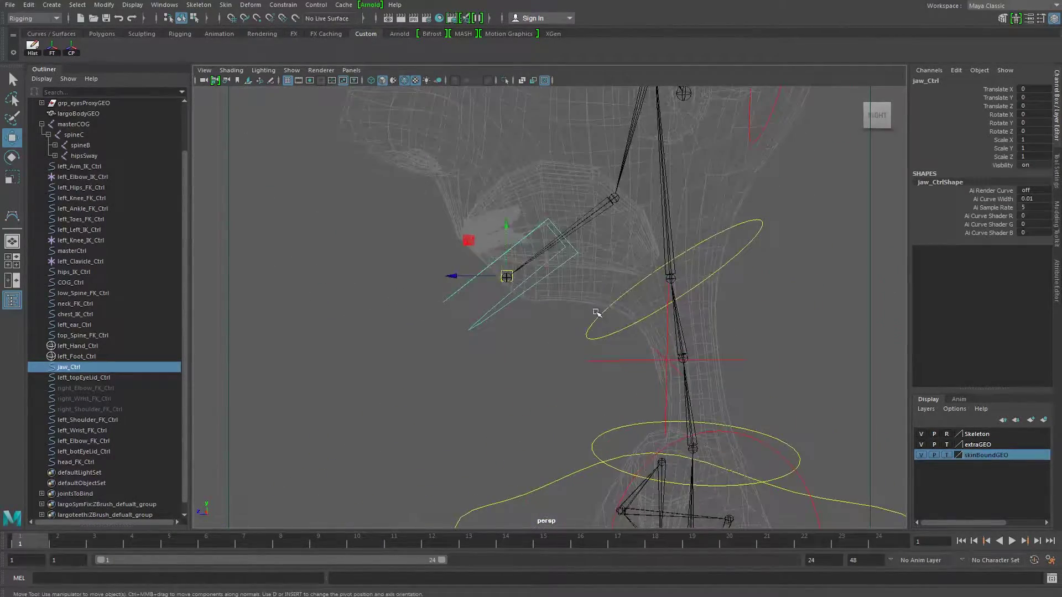
pyautogui.keyDown('alt'); pyautogui.moveTo(517, 304); pyautogui.dragTo(535, 306); pyautogui.keyUp('alt')
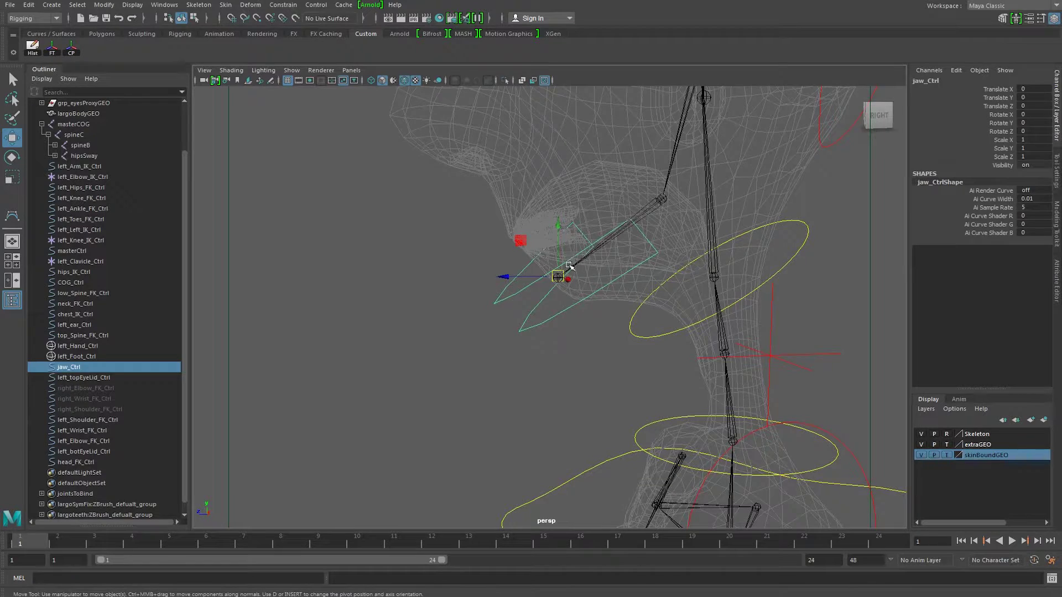
pyautogui.keyDown('alt'); pyautogui.moveTo(568, 266); pyautogui.dragTo(581, 269); pyautogui.keyUp('alt')
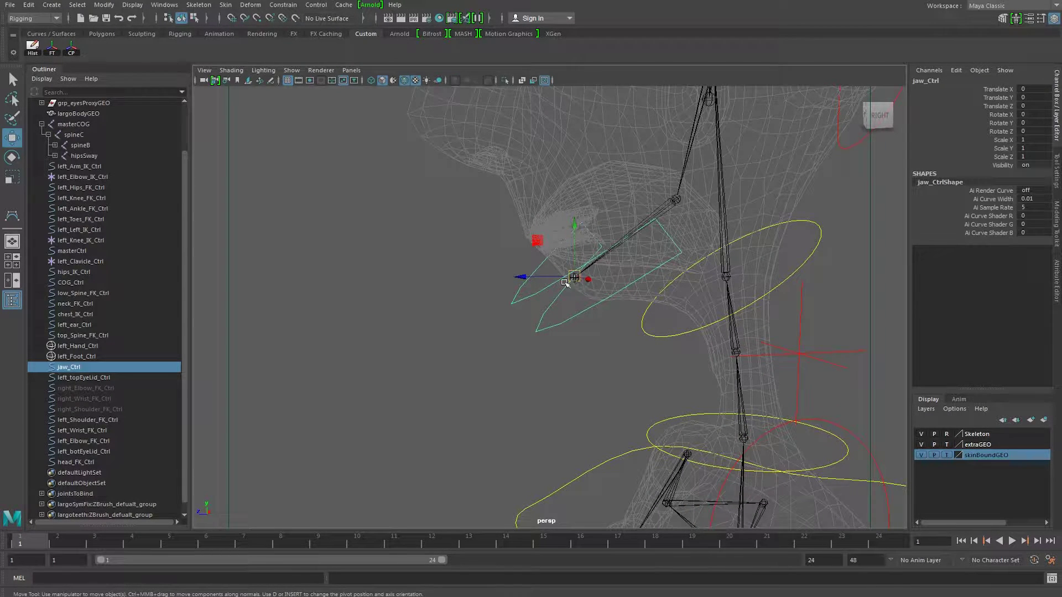
pyautogui.keyDown('alt'); pyautogui.moveTo(565, 283); pyautogui.dragTo(597, 285); pyautogui.keyUp('alt')
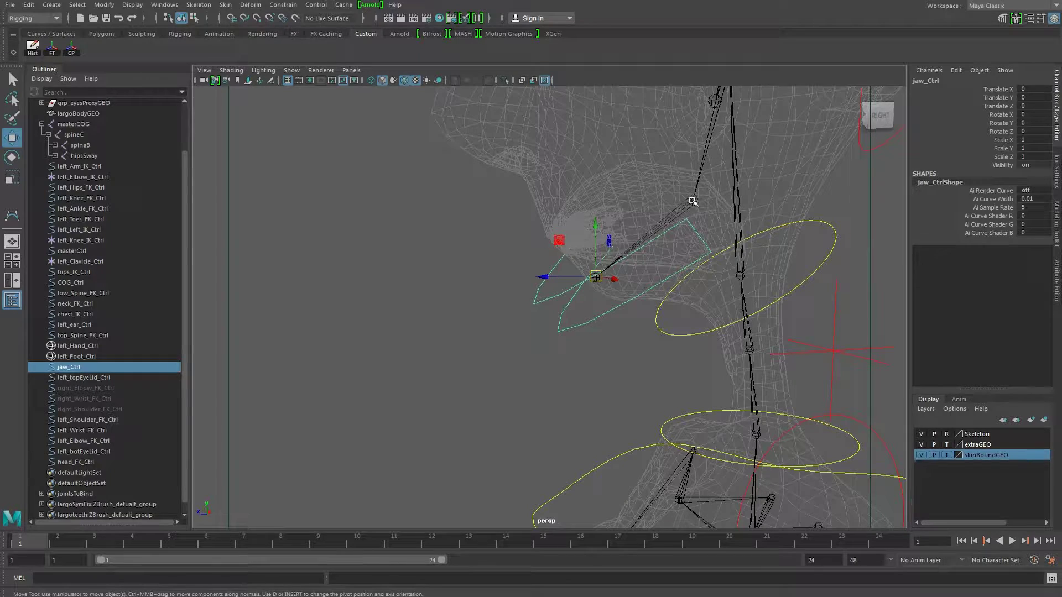
pyautogui.keyDown('alt'); pyautogui.moveTo(606, 282); pyautogui.dragTo(570, 293, button='right'); pyautogui.keyUp('alt')
pyautogui.keyDown('alt'); pyautogui.moveTo(570, 293); pyautogui.dragTo(559, 255); pyautogui.keyUp('alt')
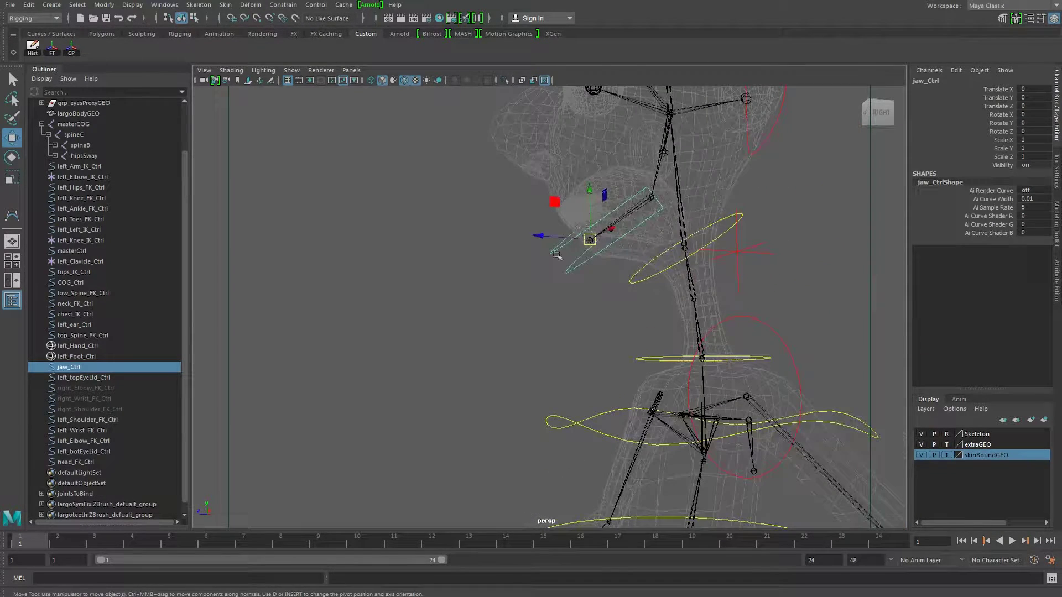
# Select the left ear control and examine its half-circle shape and pivot at the ear joint
pyautogui.click(751, 263)
pyautogui.keyDown('alt'); pyautogui.moveTo(739, 269); pyautogui.dragTo(658, 327, button='right'); pyautogui.keyUp('alt')
pyautogui.keyDown('alt'); pyautogui.moveTo(658, 328); pyautogui.dragTo(682, 331); pyautogui.keyUp('alt')
pyautogui.keyDown('alt'); pyautogui.moveTo(683, 238); pyautogui.dragTo(672, 331, button='middle'); pyautogui.keyUp('alt')
pyautogui.keyDown('alt'); pyautogui.moveTo(672, 332); pyautogui.dragTo(702, 323, button='right'); pyautogui.keyUp('alt')
pyautogui.click(708, 303)
pyautogui.keyDown('alt'); pyautogui.moveTo(692, 325); pyautogui.dragTo(729, 337); pyautogui.keyUp('alt')
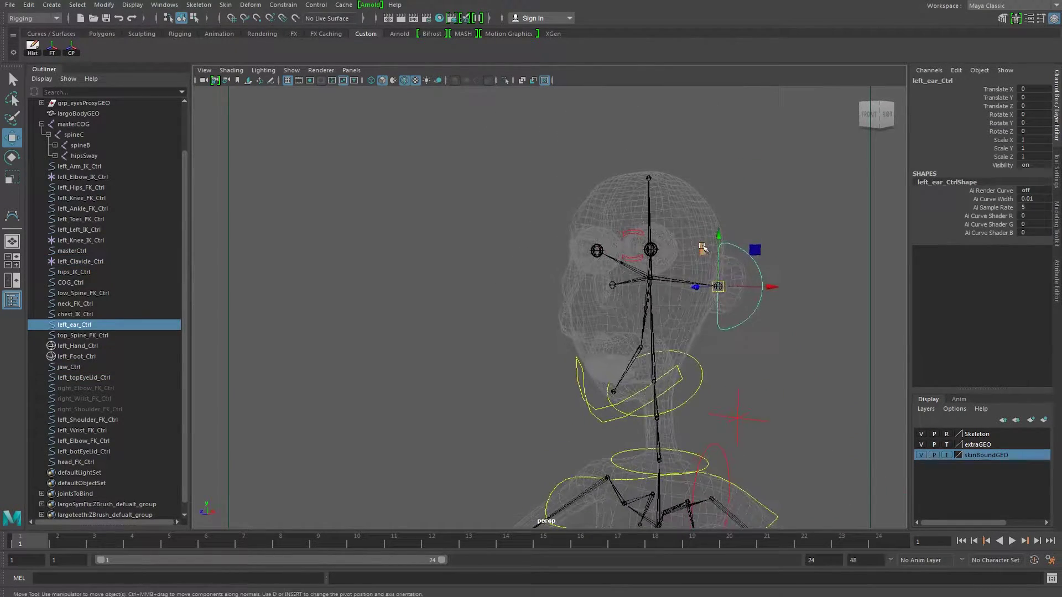
# Select the left top eyelid control and inspect its curved shape above the eye
pyautogui.click(637, 230)
pyautogui.keyDown('alt'); pyautogui.moveTo(578, 242); pyautogui.dragTo(771, 242, button='right'); pyautogui.keyUp('alt')
pyautogui.keyDown('alt'); pyautogui.moveTo(771, 242); pyautogui.dragTo(615, 321, button='middle'); pyautogui.keyUp('alt')
pyautogui.keyDown('alt'); pyautogui.moveTo(616, 321); pyautogui.dragTo(709, 317, button='right'); pyautogui.keyUp('alt')
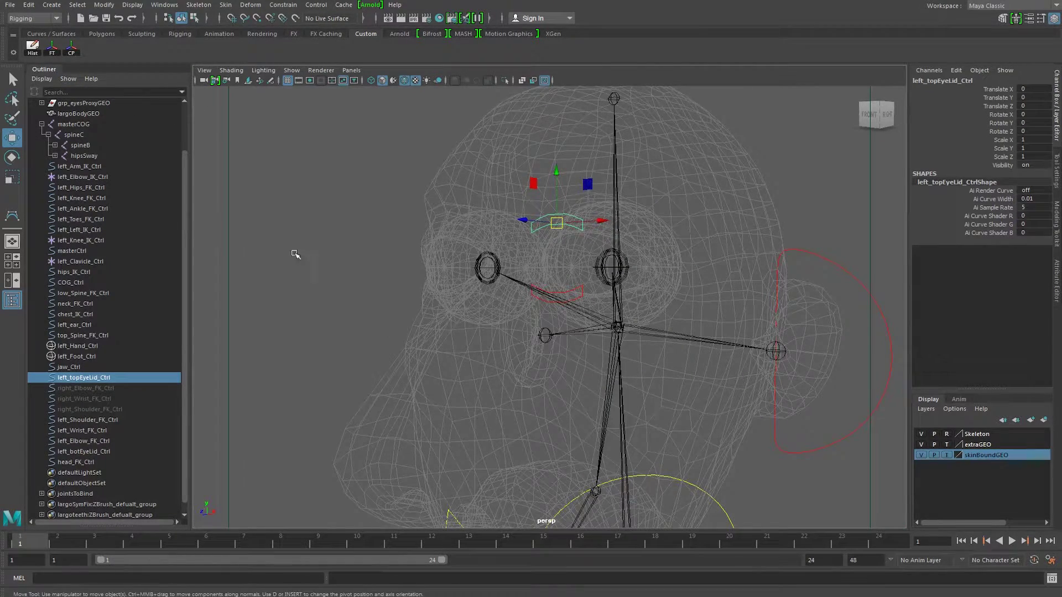
# Examine the rig's controls over the whole body, from the feet back up to the head
pyautogui.keyDown('alt'); pyautogui.moveTo(514, 288); pyautogui.dragTo(398, 297, button='right'); pyautogui.keyUp('alt')
pyautogui.keyDown('alt'); pyautogui.moveTo(398, 297); pyautogui.dragTo(478, 354); pyautogui.keyUp('alt')
pyautogui.keyDown('alt'); pyautogui.moveTo(479, 354); pyautogui.dragTo(487, 212, button='middle'); pyautogui.keyUp('alt')
pyautogui.scroll(-4, 488, 212)
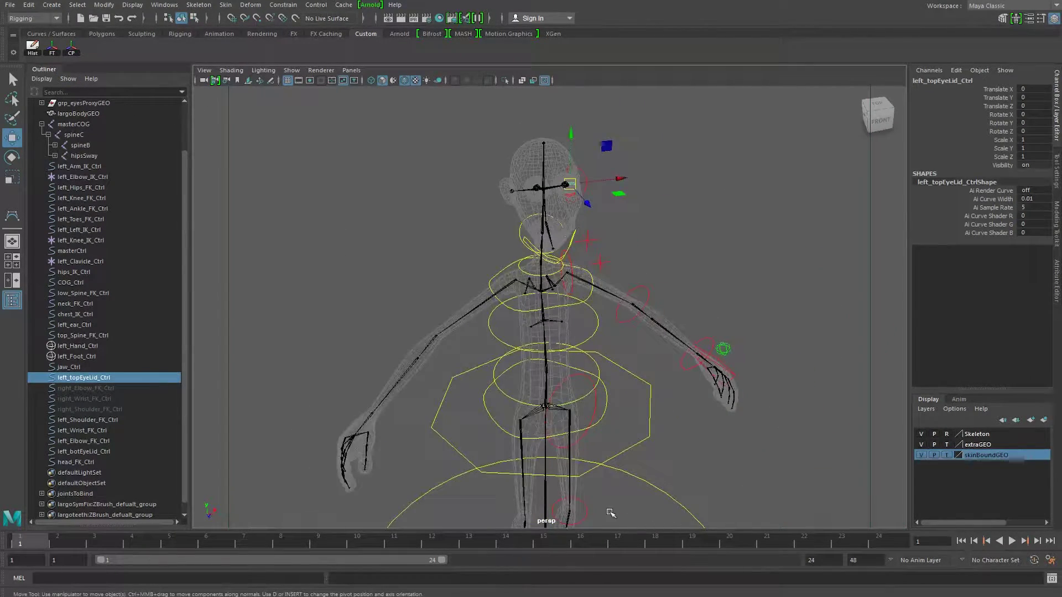
pyautogui.keyDown('alt'); pyautogui.moveTo(504, 478); pyautogui.dragTo(509, 243, button='middle'); pyautogui.keyUp('alt')
pyautogui.keyDown('alt'); pyautogui.moveTo(489, 156); pyautogui.dragTo(435, 387, button='middle'); pyautogui.keyUp('alt')
pyautogui.scroll(3, 614, 296)
pyautogui.keyDown('alt'); pyautogui.moveTo(614, 295); pyautogui.dragTo(719, 487, button='middle'); pyautogui.keyUp('alt')
pyautogui.keyDown('alt'); pyautogui.moveTo(719, 487); pyautogui.dragTo(647, 443); pyautogui.keyUp('alt')
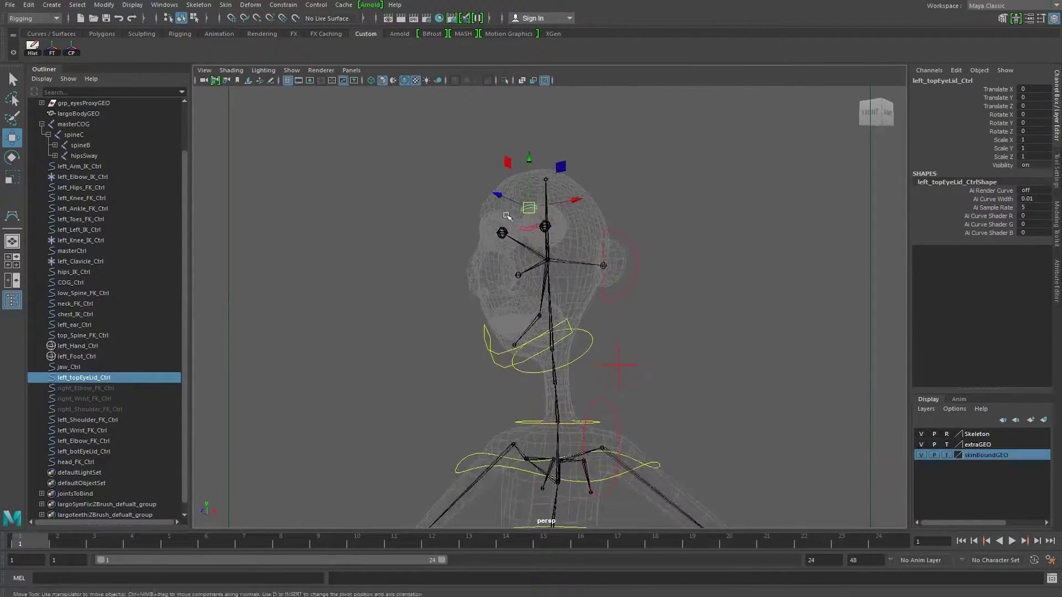
# Select the left bottom eyelid control in a side view of the head
pyautogui.keyDown('alt'); pyautogui.moveTo(675, 365); pyautogui.dragTo(812, 349, button='right'); pyautogui.keyUp('alt')
pyautogui.keyDown('alt'); pyautogui.moveTo(591, 339); pyautogui.dragTo(559, 243); pyautogui.keyUp('alt')
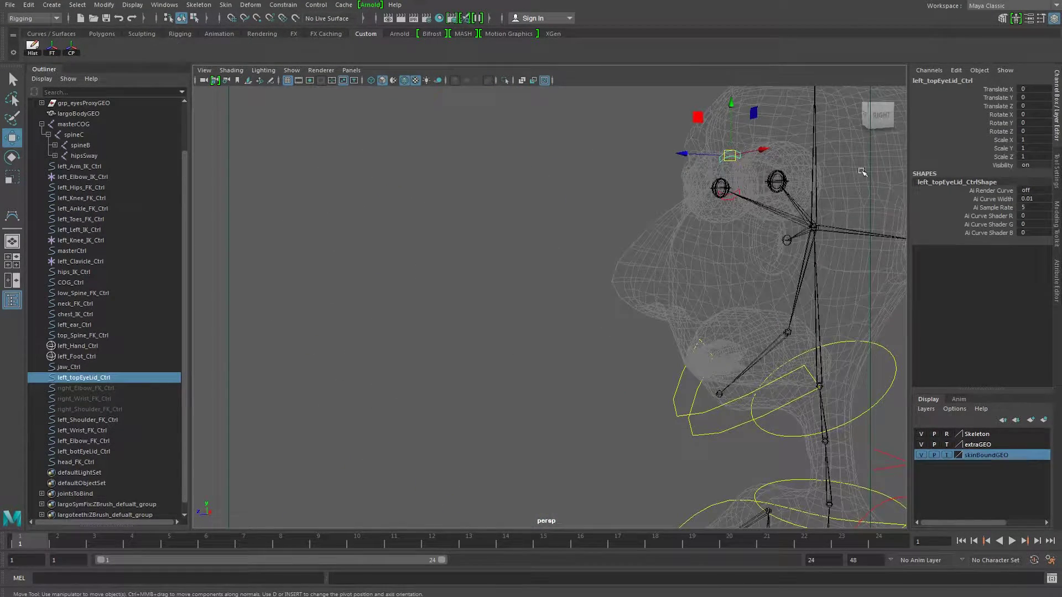
pyautogui.click(878, 115)
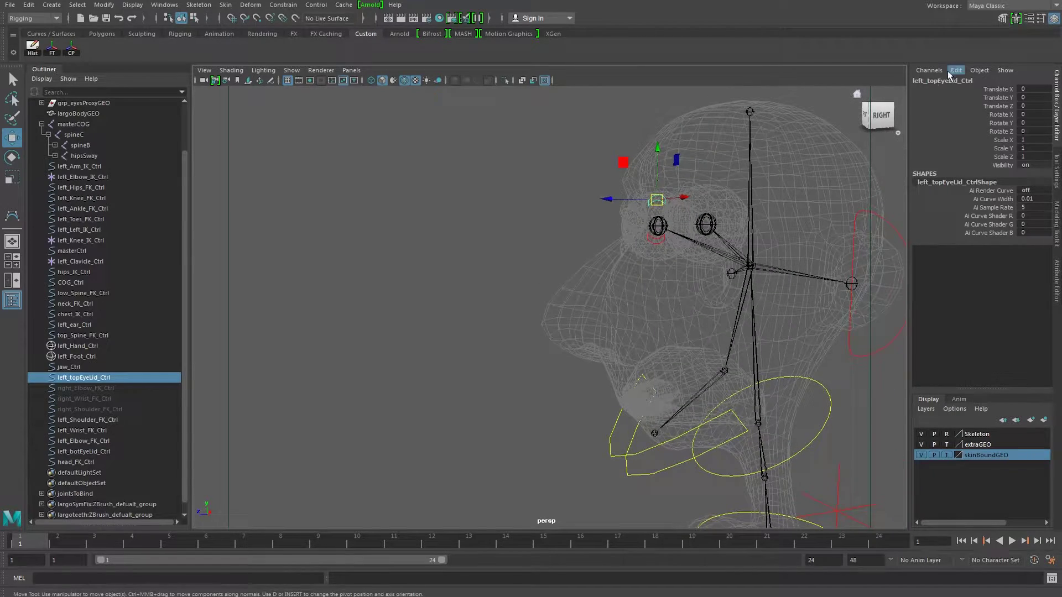
pyautogui.click(651, 241)
# Examine the overall layout of the body, arm and leg controls with the full character in view
pyautogui.keyDown('alt'); pyautogui.moveTo(730, 265); pyautogui.dragTo(689, 277, button='right'); pyautogui.keyUp('alt')
pyautogui.keyDown('alt'); pyautogui.moveTo(690, 277); pyautogui.dragTo(780, 310); pyautogui.keyUp('alt')
pyautogui.keyDown('alt'); pyautogui.moveTo(779, 309); pyautogui.dragTo(526, 348, button='right'); pyautogui.keyUp('alt')
pyautogui.keyDown('alt'); pyautogui.moveTo(525, 348); pyautogui.dragTo(625, 120, button='middle'); pyautogui.keyUp('alt')
pyautogui.keyDown('alt'); pyautogui.moveTo(731, 315); pyautogui.dragTo(616, 180); pyautogui.keyUp('alt')
pyautogui.keyDown('alt'); pyautogui.moveTo(616, 180); pyautogui.dragTo(462, 282, button='right'); pyautogui.keyUp('alt')
pyautogui.keyDown('alt'); pyautogui.moveTo(462, 282); pyautogui.dragTo(466, 299); pyautogui.keyUp('alt')
pyautogui.keyDown('alt'); pyautogui.moveTo(465, 299); pyautogui.dragTo(422, 280, button='middle'); pyautogui.keyUp('alt')
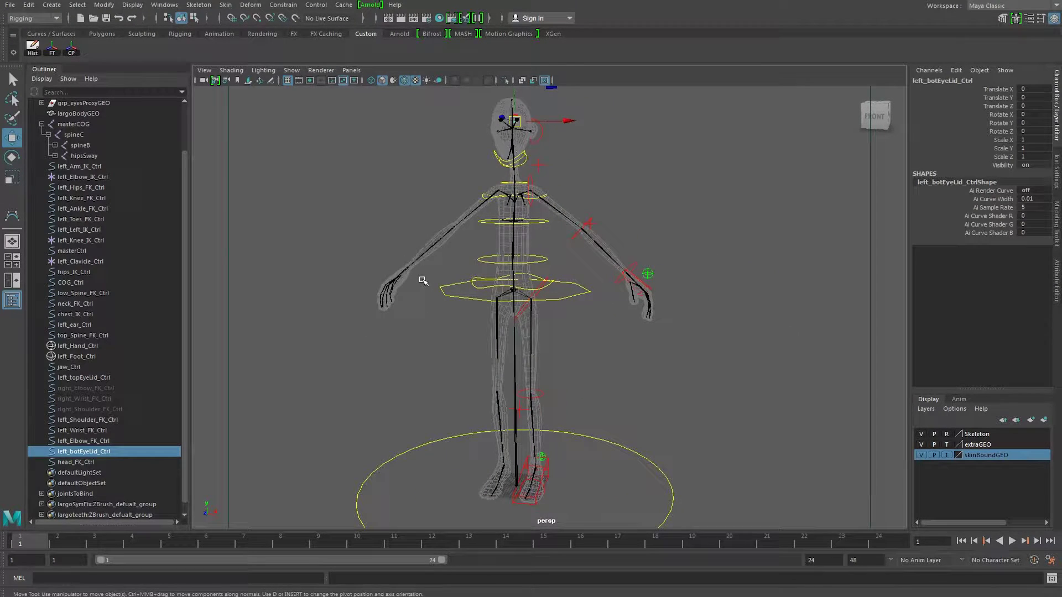
pyautogui.keyDown('alt'); pyautogui.moveTo(640, 316); pyautogui.dragTo(625, 436, button='right'); pyautogui.keyUp('alt')
pyautogui.keyDown('alt'); pyautogui.moveTo(691, 277); pyautogui.dragTo(676, 287); pyautogui.keyUp('alt')
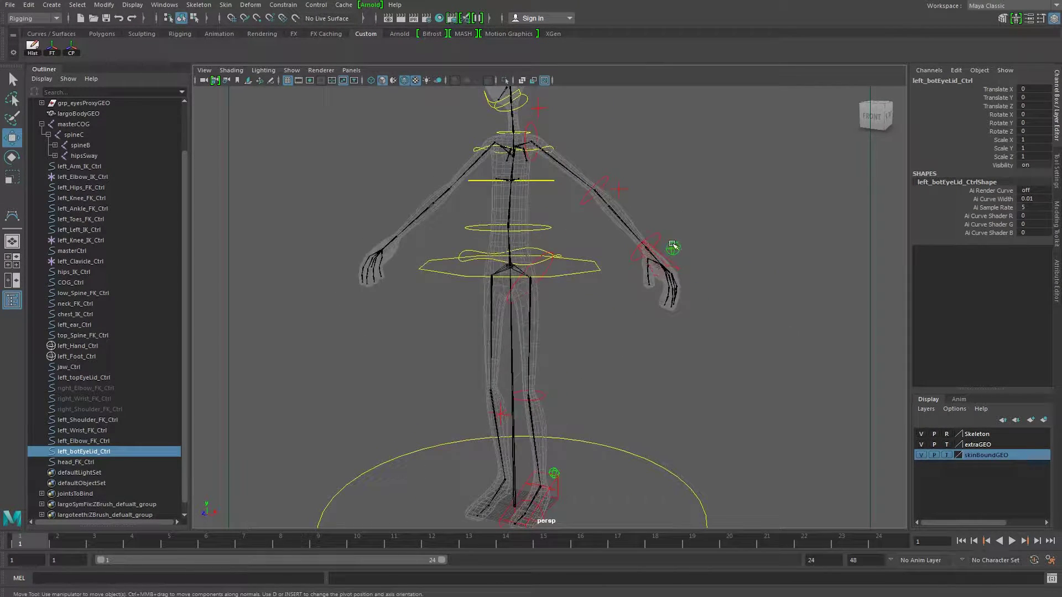
# Select the left hand control and inspect its sphere shape beside the wrist
pyautogui.click(672, 244)
pyautogui.keyDown('alt'); pyautogui.moveTo(684, 300); pyautogui.dragTo(670, 317, button='middle'); pyautogui.keyUp('alt')
pyautogui.moveTo(670, 317)
pyautogui.keyDown('alt'); pyautogui.mouseDown(button='right')
pyautogui.moveTo(687, 325)
pyautogui.moveTo(664, 374)
pyautogui.moveTo(674, 318)
pyautogui.mouseUp(button='right'); pyautogui.keyUp('alt')
pyautogui.moveTo(673, 317)
pyautogui.keyDown('alt'); pyautogui.mouseDown()
pyautogui.moveTo(714, 324)
pyautogui.moveTo(679, 336)
pyautogui.mouseUp(); pyautogui.keyUp('alt')
pyautogui.click(726, 325)
pyautogui.click(667, 248)
pyautogui.keyDown('alt'); pyautogui.moveTo(714, 296); pyautogui.dragTo(694, 309); pyautogui.keyUp('alt')
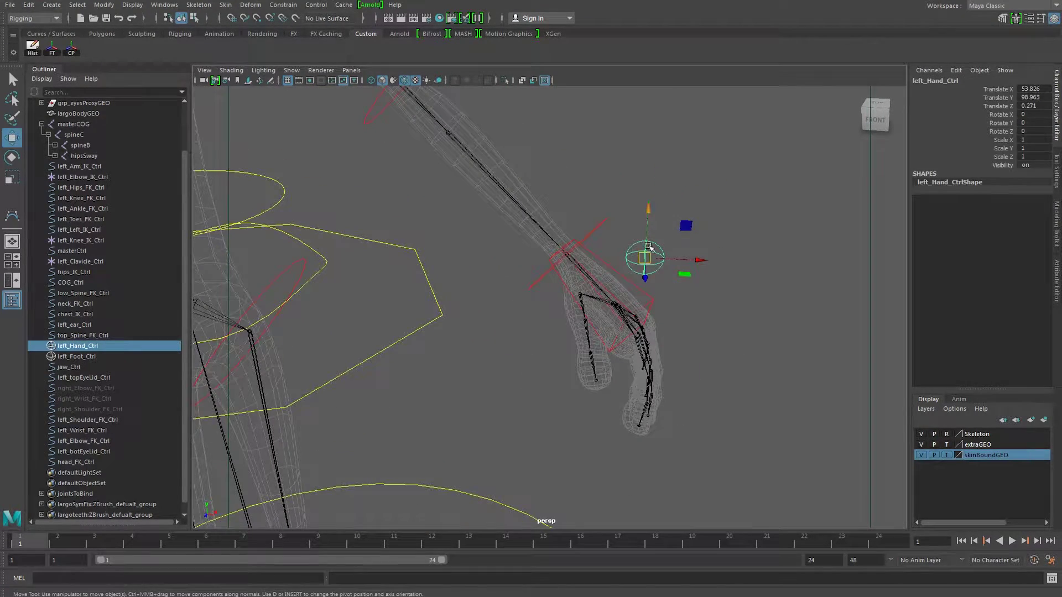
pyautogui.click(765, 191)
pyautogui.click(665, 254)
pyautogui.moveTo(665, 254)
pyautogui.keyDown('alt'); pyautogui.mouseDown()
pyautogui.moveTo(734, 313)
pyautogui.moveTo(730, 275)
pyautogui.moveTo(653, 260)
pyautogui.mouseUp(); pyautogui.keyUp('alt')
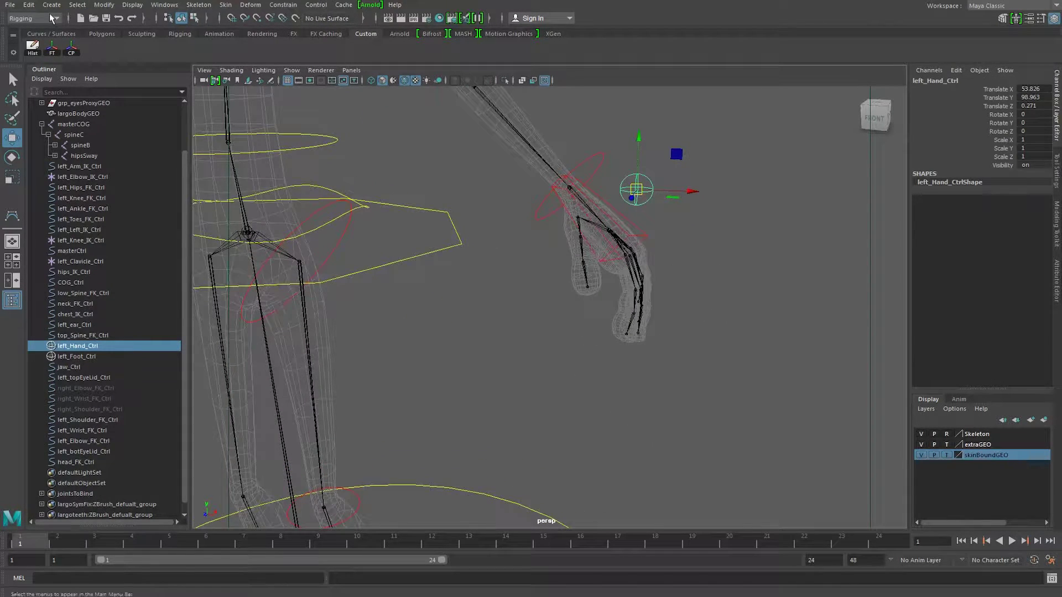
pyautogui.click(52, 5)
pyautogui.moveTo(82, 35)
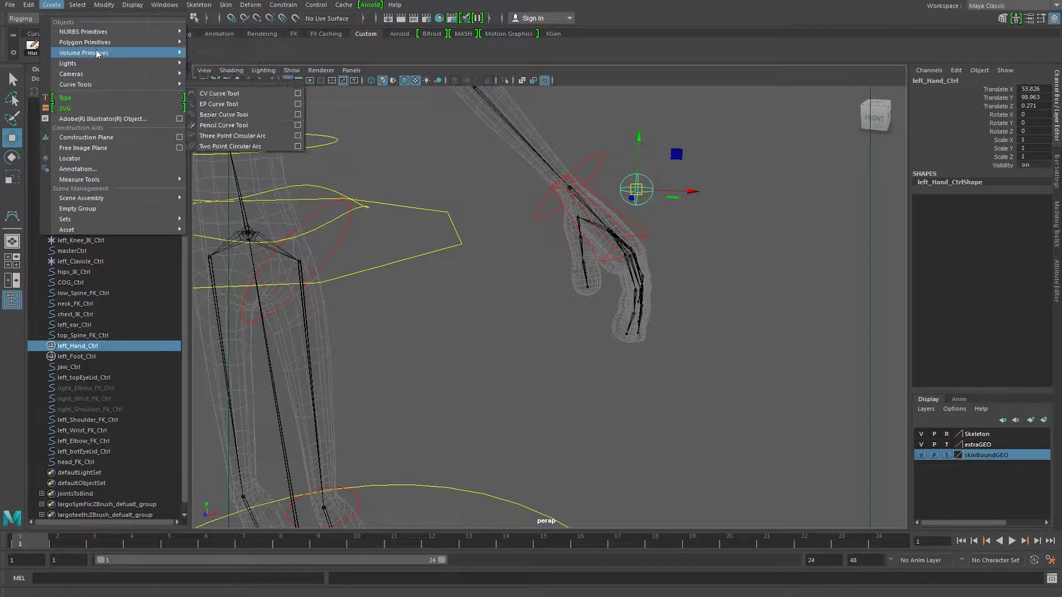
pyautogui.click(380, 173)
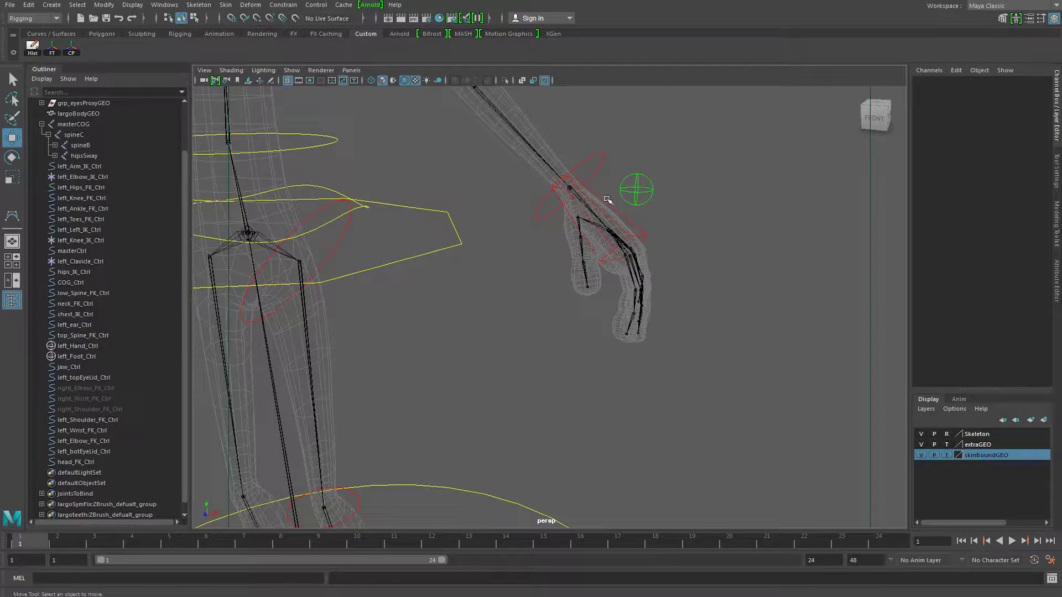
# Reselect the left hand control and examine its position relative to the hand, wrist and arm from several angles
pyautogui.click(630, 178)
pyautogui.keyDown('alt'); pyautogui.moveTo(686, 223); pyautogui.dragTo(689, 232); pyautogui.keyUp('alt')
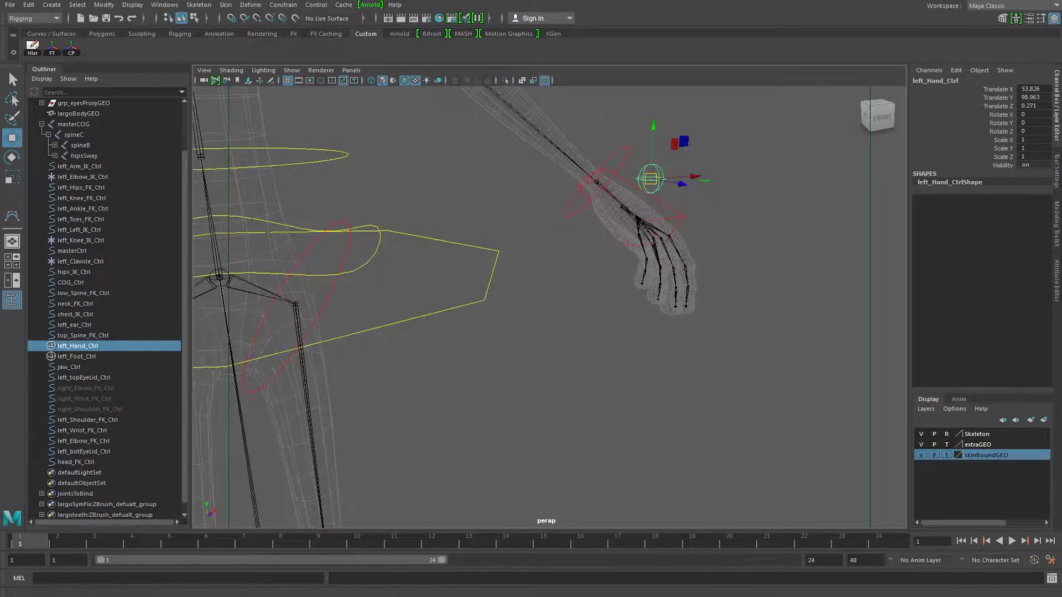
pyautogui.keyDown('alt'); pyautogui.moveTo(552, 320); pyautogui.dragTo(578, 397, button='middle'); pyautogui.keyUp('alt')
pyautogui.keyDown('alt'); pyautogui.moveTo(592, 388); pyautogui.dragTo(742, 348, button='right'); pyautogui.keyUp('alt')
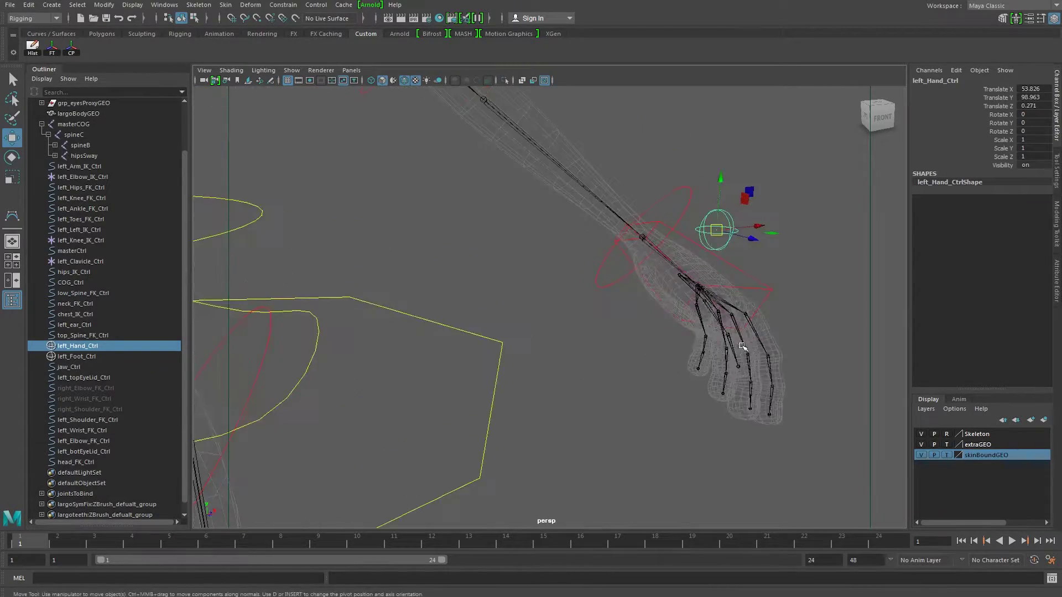
pyautogui.keyDown('alt'); pyautogui.moveTo(742, 349); pyautogui.dragTo(642, 365, button='middle'); pyautogui.keyUp('alt')
pyautogui.keyDown('alt'); pyautogui.moveTo(642, 365); pyautogui.dragTo(514, 340, button='right'); pyautogui.keyUp('alt')
pyautogui.keyDown('alt'); pyautogui.moveTo(515, 341); pyautogui.dragTo(473, 344); pyautogui.keyUp('alt')
pyautogui.keyDown('alt'); pyautogui.moveTo(473, 344); pyautogui.dragTo(569, 242, button='middle'); pyautogui.keyUp('alt')
pyautogui.keyDown('alt'); pyautogui.moveTo(569, 242); pyautogui.dragTo(409, 288, button='right'); pyautogui.keyUp('alt')
pyautogui.keyDown('alt'); pyautogui.moveTo(409, 288); pyautogui.dragTo(372, 299); pyautogui.keyUp('alt')
pyautogui.keyDown('alt'); pyautogui.moveTo(454, 328); pyautogui.dragTo(389, 377, button='middle'); pyautogui.keyUp('alt')
pyautogui.keyDown('alt'); pyautogui.moveTo(389, 377); pyautogui.dragTo(555, 278, button='right'); pyautogui.keyUp('alt')
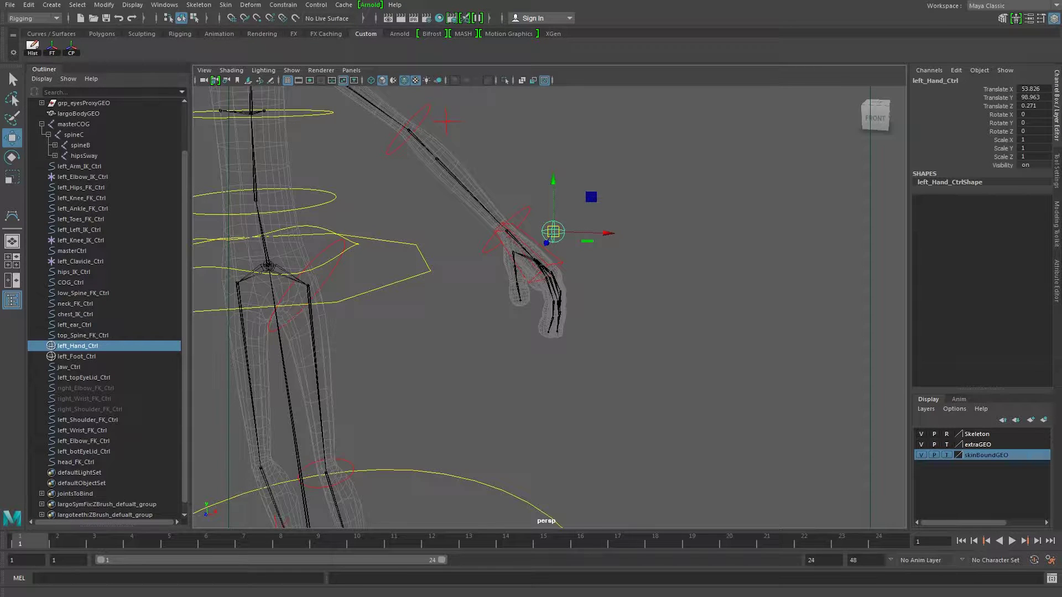
# Try to freeze the transformations of the left hand control
pyautogui.click(616, 256)
pyautogui.click(551, 236)
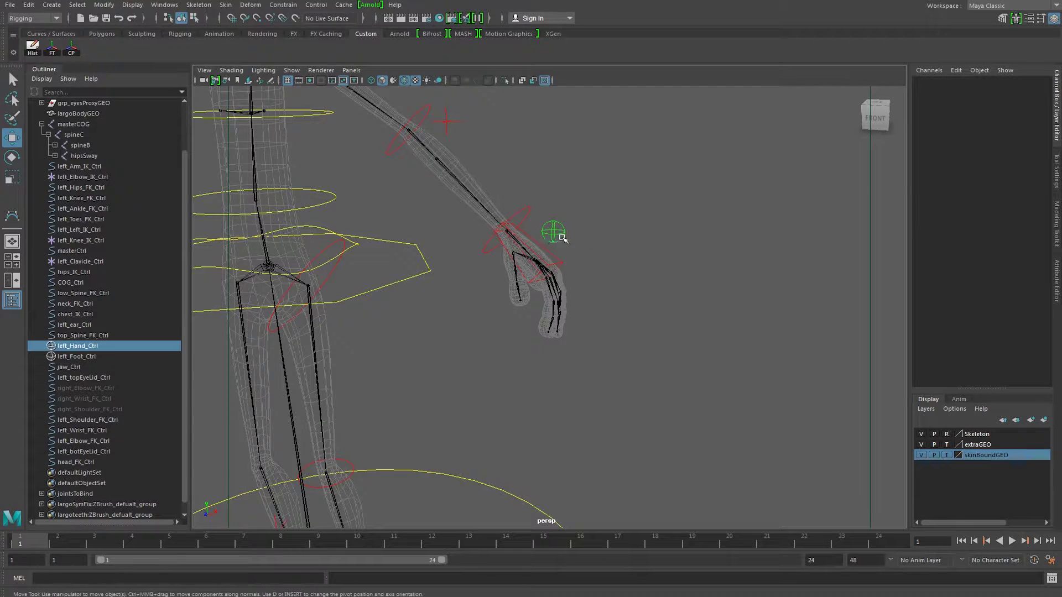
pyautogui.click(52, 48)
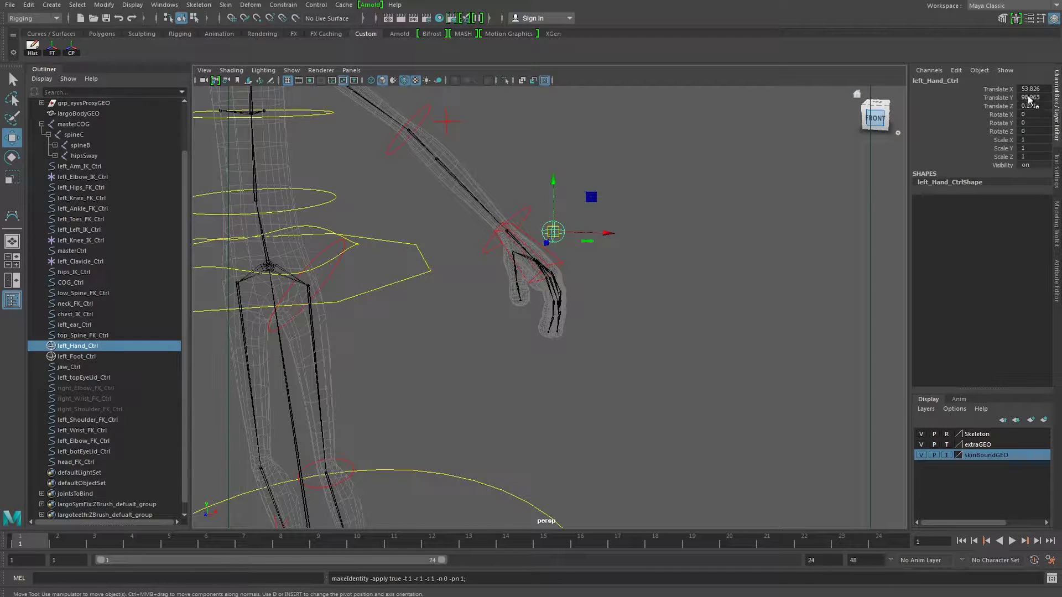
pyautogui.keyDown('alt'); pyautogui.moveTo(489, 307); pyautogui.dragTo(598, 308); pyautogui.keyUp('alt')
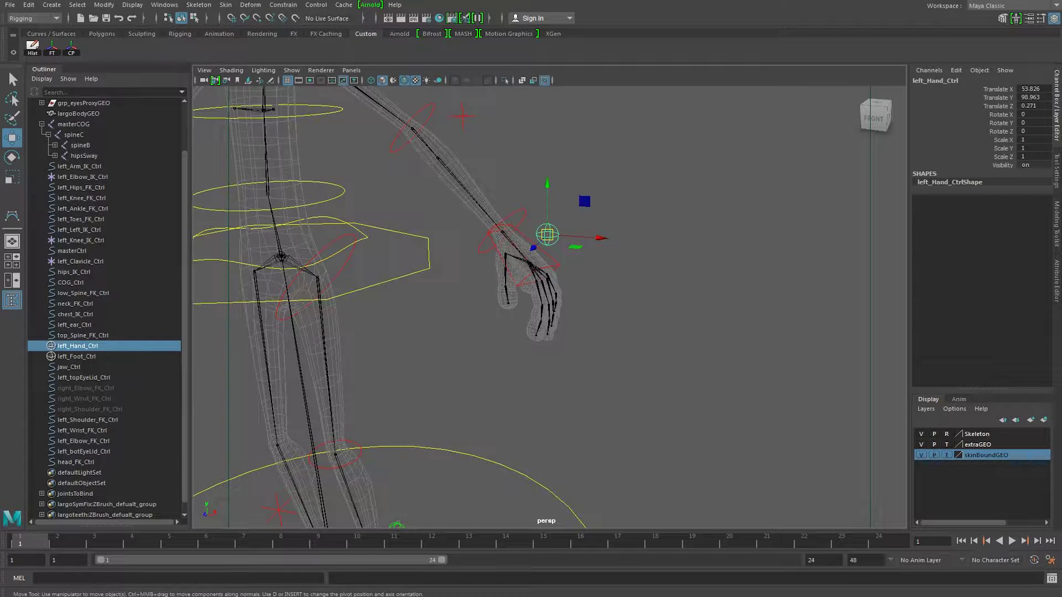
# Create an implicit sphere with the MEL command createNode implicitSphere; and move it out beyond the master control circle beside the character
pyautogui.keyDown('alt'); pyautogui.moveTo(497, 325); pyautogui.dragTo(684, 375); pyautogui.keyUp('alt')
pyautogui.keyDown('alt'); pyautogui.moveTo(685, 375); pyautogui.dragTo(657, 350, button='middle'); pyautogui.keyUp('alt')
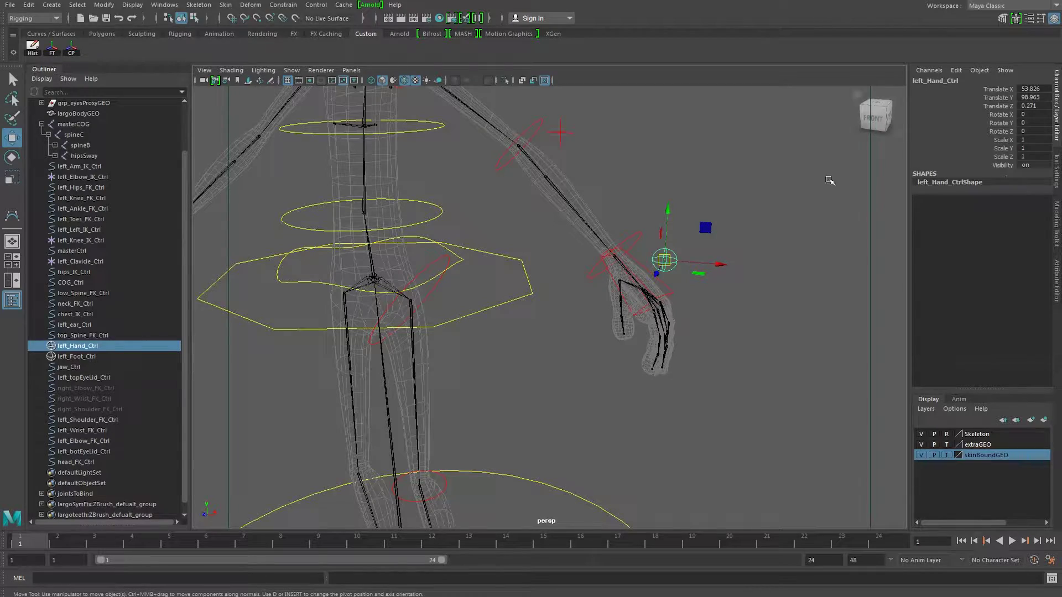
pyautogui.keyDown('alt'); pyautogui.moveTo(657, 318); pyautogui.dragTo(751, 192); pyautogui.keyUp('alt')
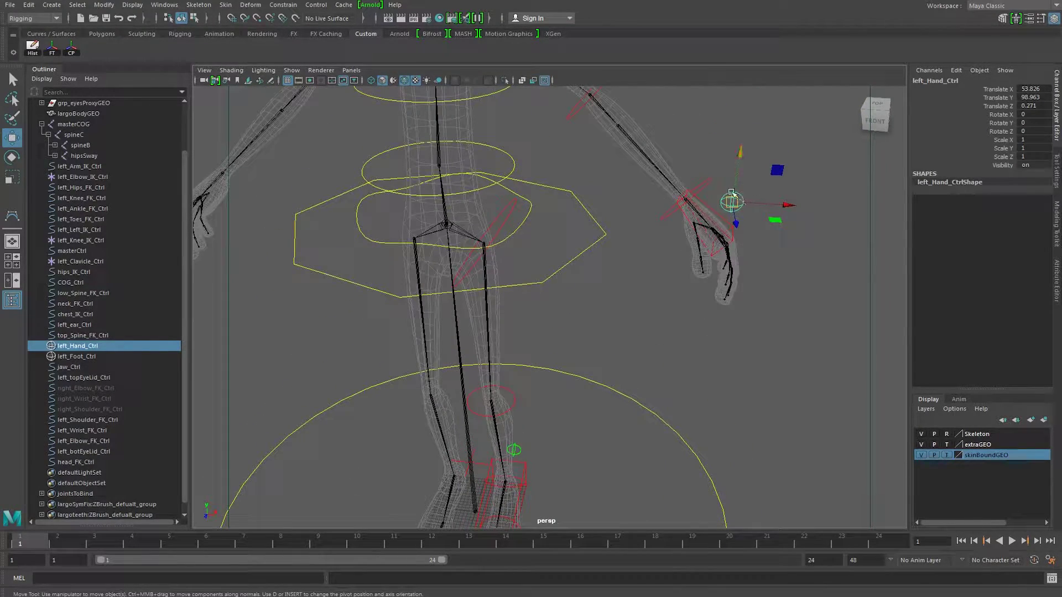
pyautogui.keyDown('alt'); pyautogui.moveTo(386, 501); pyautogui.dragTo(531, 275, button='middle'); pyautogui.keyUp('alt')
pyautogui.scroll(-2, 531, 274)
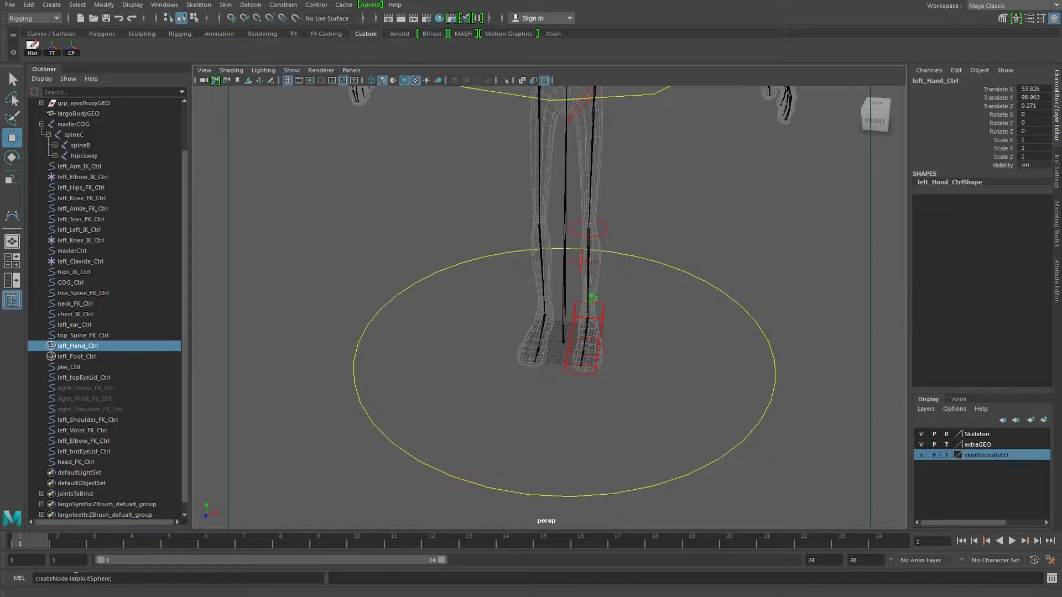
pyautogui.press('Return')
pyautogui.moveTo(563, 341); pyautogui.dragTo(780, 264)
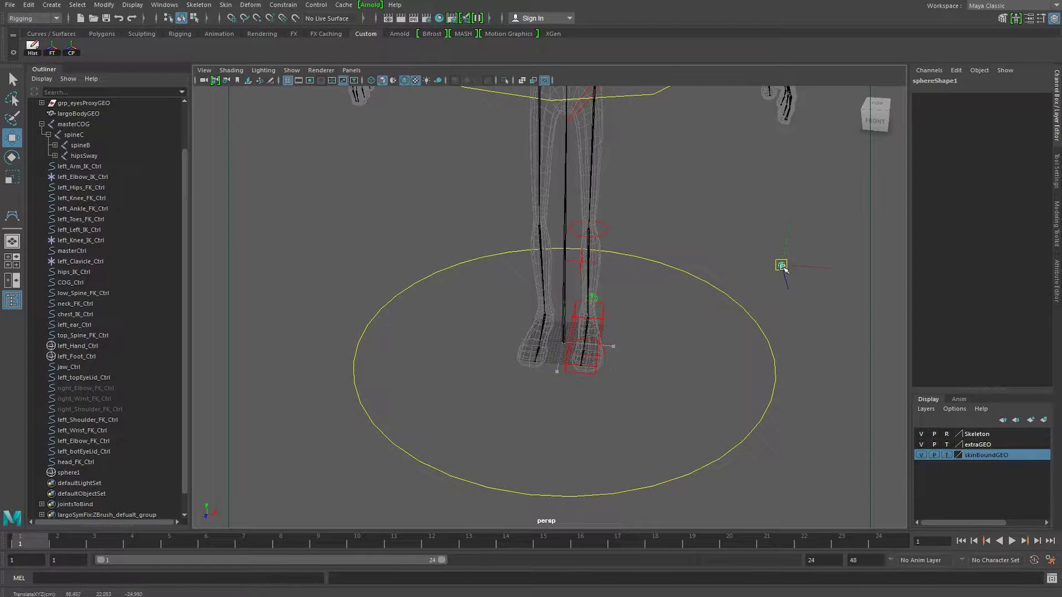
# Set the new implicit sphere's radius to 6 in its shape attributes
pyautogui.click(1057, 237)
pyautogui.click(1057, 278)
pyautogui.moveTo(906, 160); pyautogui.dragTo(843, 164)
pyautogui.write('2')
pyautogui.press('Return')
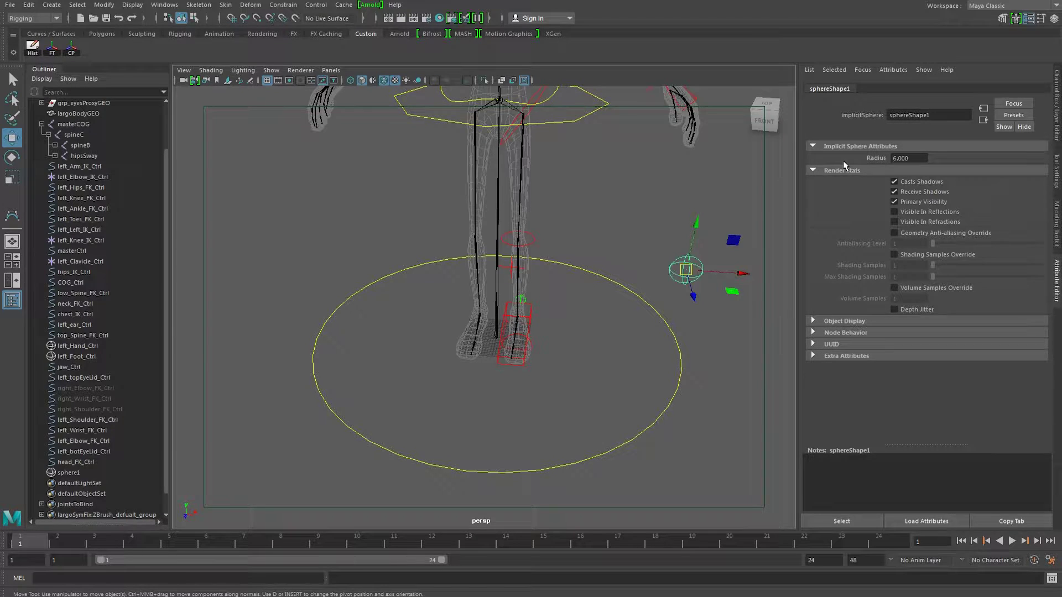
# Select the demonstration sphere beside the character and delete it
pyautogui.click(640, 299)
pyautogui.click(698, 281)
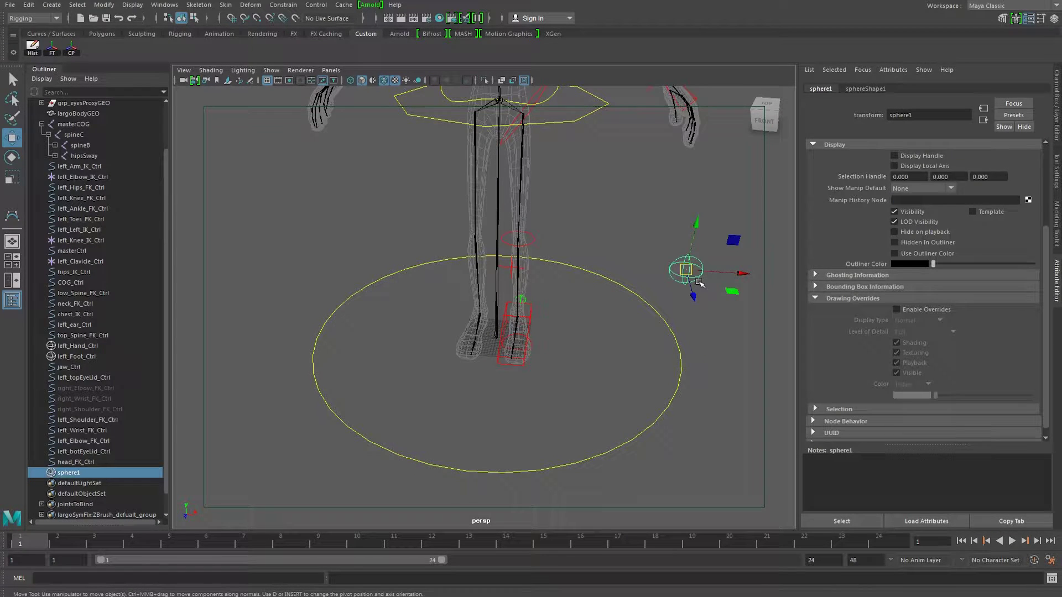
pyautogui.press('Delete')
# Inspect the left foot control behind the heel and the left knee IK control in front of the knee
pyautogui.keyDown('alt'); pyautogui.moveTo(500, 350); pyautogui.dragTo(653, 396); pyautogui.keyUp('alt')
pyautogui.click(725, 411)
pyautogui.keyDown('alt'); pyautogui.moveTo(725, 410); pyautogui.dragTo(555, 427); pyautogui.keyUp('alt')
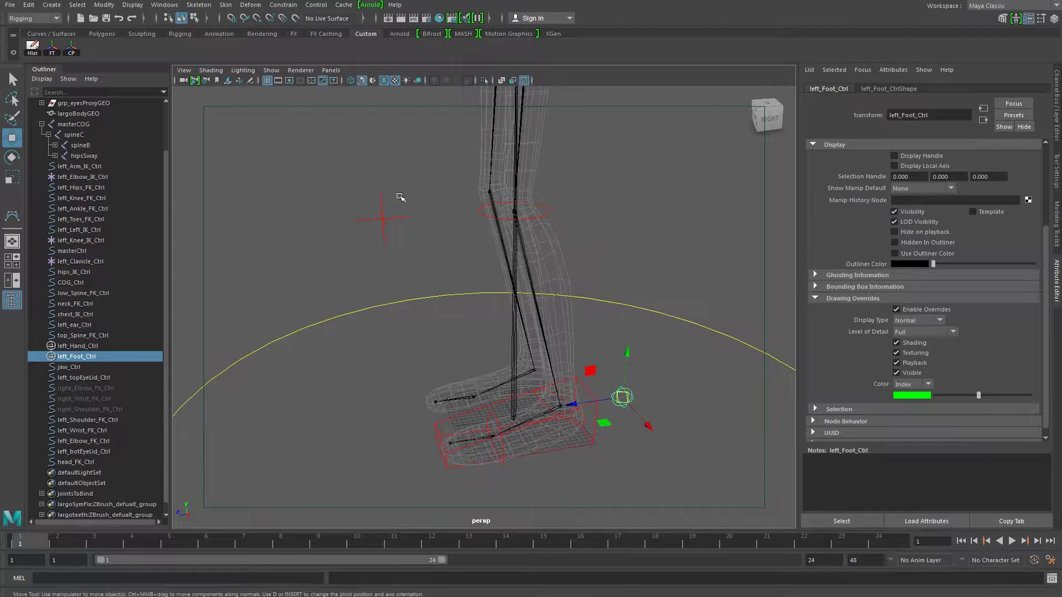
pyautogui.click(380, 208)
pyautogui.keyDown('alt'); pyautogui.moveTo(396, 230); pyautogui.dragTo(447, 355); pyautogui.keyUp('alt')
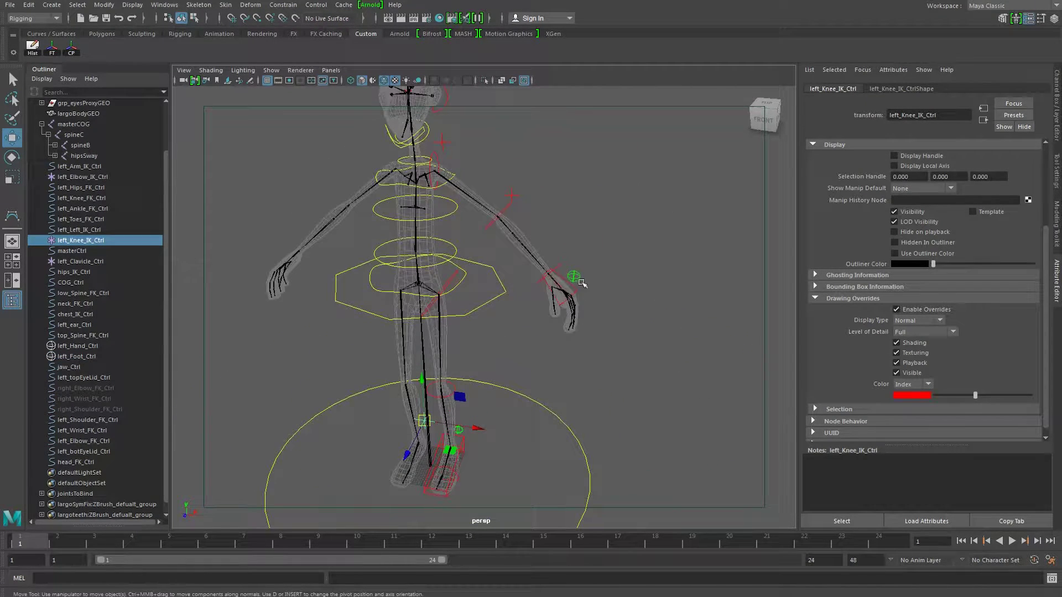
# Select the left hand control, switch to the left foot control, and show its transform channels
pyautogui.click(575, 276)
pyautogui.keyDown('alt'); pyautogui.moveTo(575, 276); pyautogui.dragTo(581, 237); pyautogui.keyUp('alt')
pyautogui.keyDown('alt'); pyautogui.moveTo(581, 236); pyautogui.dragTo(526, 393, button='right'); pyautogui.keyUp('alt')
pyautogui.click(600, 353)
pyautogui.keyDown('alt'); pyautogui.moveTo(526, 393); pyautogui.dragTo(438, 371); pyautogui.keyUp('alt')
pyautogui.click(503, 356)
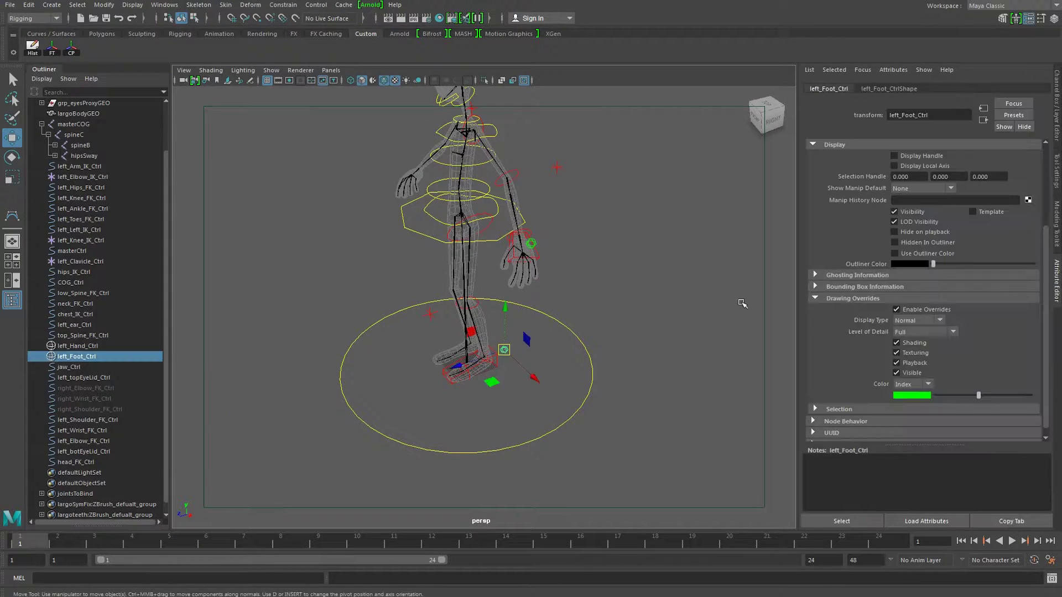
pyautogui.click(1057, 125)
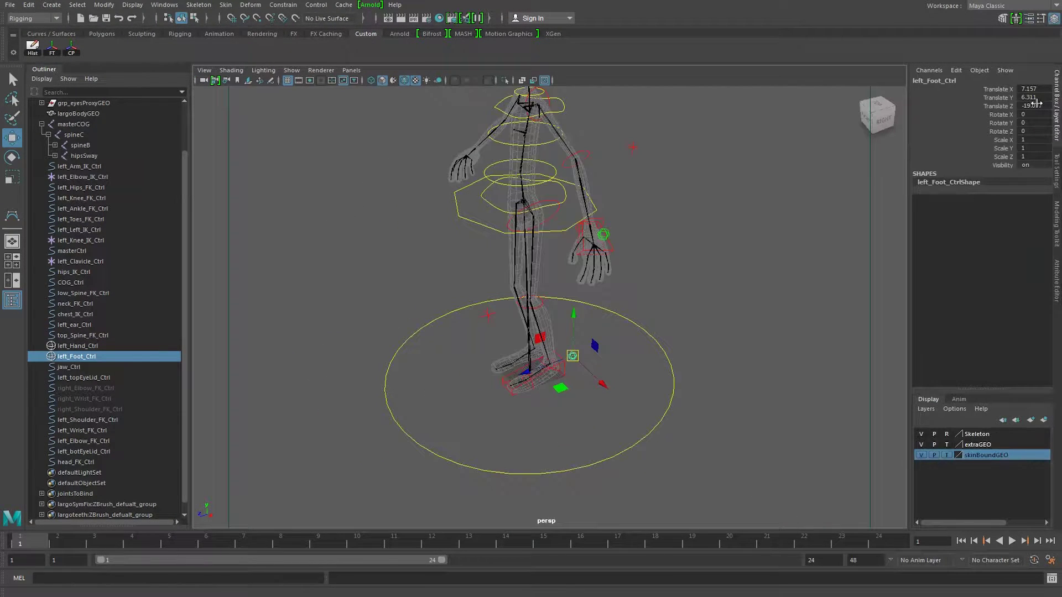
# Select the left leg IK control around the foot and review its transform channels
pyautogui.click(566, 368)
pyautogui.click(564, 377)
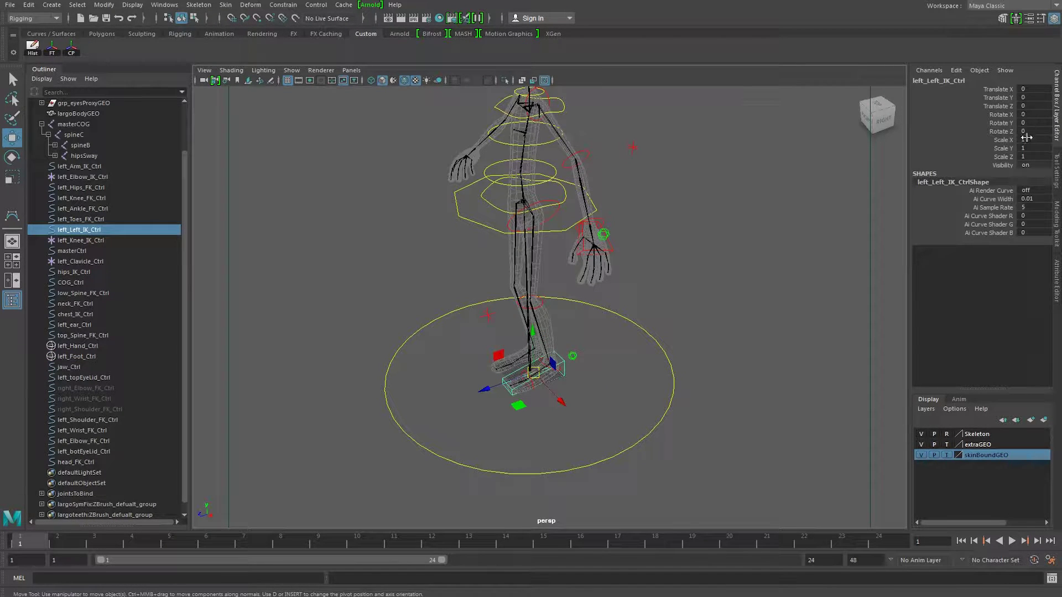
pyautogui.keyDown('alt'); pyautogui.moveTo(483, 466); pyautogui.dragTo(524, 460); pyautogui.keyUp('alt')
pyautogui.keyDown('alt'); pyautogui.moveTo(523, 459); pyautogui.dragTo(678, 383, button='right'); pyautogui.keyUp('alt')
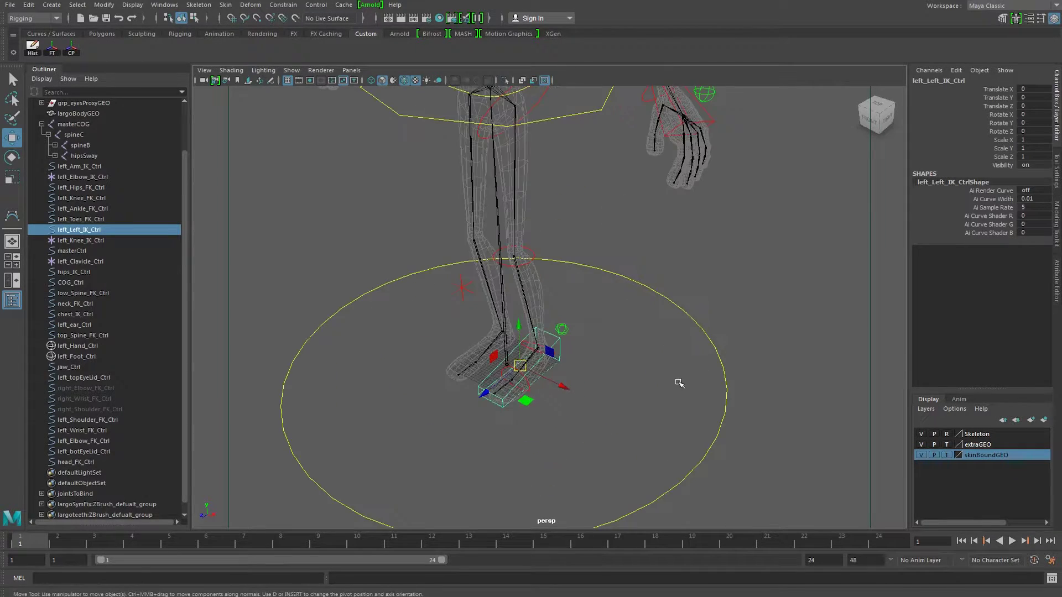
pyautogui.keyDown('alt'); pyautogui.moveTo(678, 384); pyautogui.dragTo(648, 372); pyautogui.keyUp('alt')
# Select the left foot control and the left hand control in turn and compare their translate values
pyautogui.click(584, 341)
pyautogui.keyDown('alt'); pyautogui.moveTo(578, 386); pyautogui.dragTo(590, 345); pyautogui.keyUp('alt')
pyautogui.keyDown('alt'); pyautogui.moveTo(603, 349); pyautogui.dragTo(604, 353); pyautogui.keyUp('alt')
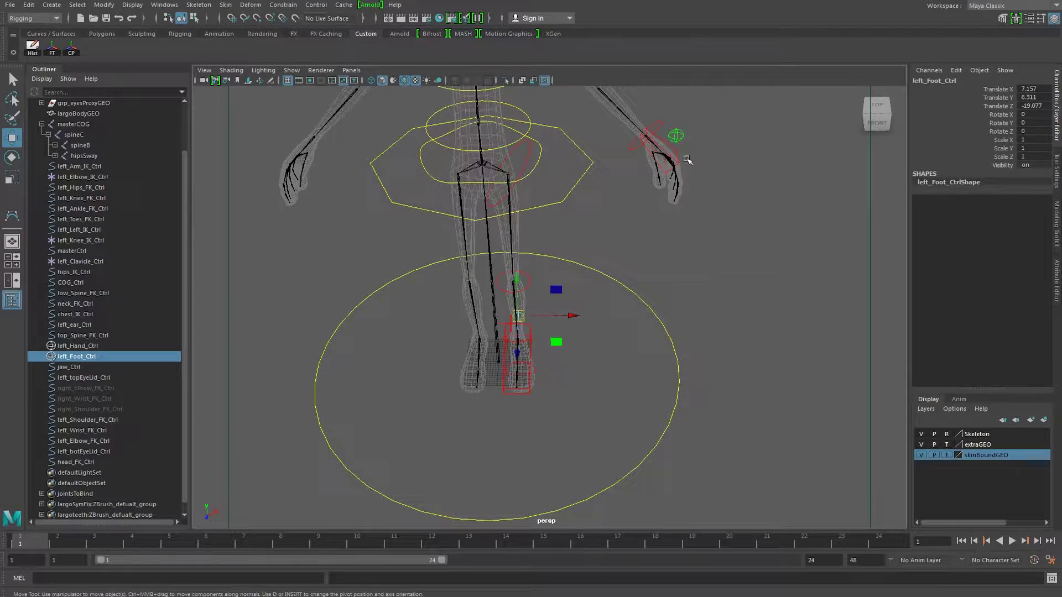
pyautogui.click(689, 142)
pyautogui.keyDown('alt'); pyautogui.moveTo(724, 180); pyautogui.dragTo(727, 255, button='middle'); pyautogui.keyUp('alt')
pyautogui.keyDown('alt'); pyautogui.moveTo(727, 254); pyautogui.dragTo(748, 229, button='right'); pyautogui.keyUp('alt')
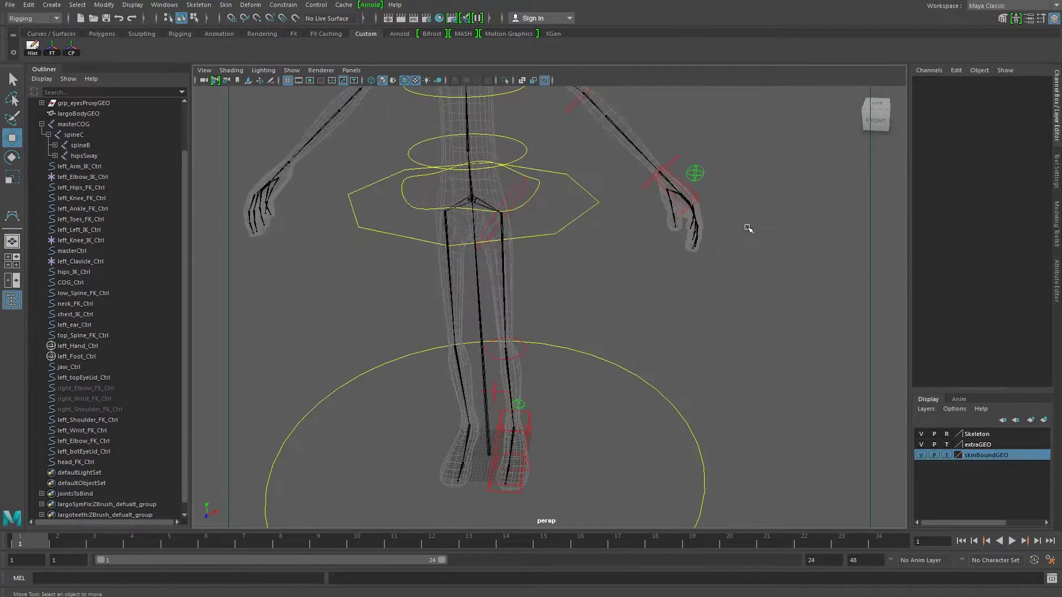
pyautogui.click(695, 174)
pyautogui.moveTo(568, 315)
pyautogui.keyDown('alt'); pyautogui.mouseDown()
pyautogui.moveTo(557, 334)
pyautogui.moveTo(568, 331)
pyautogui.moveTo(540, 325)
pyautogui.moveTo(564, 321)
pyautogui.mouseUp(); pyautogui.keyUp('alt')
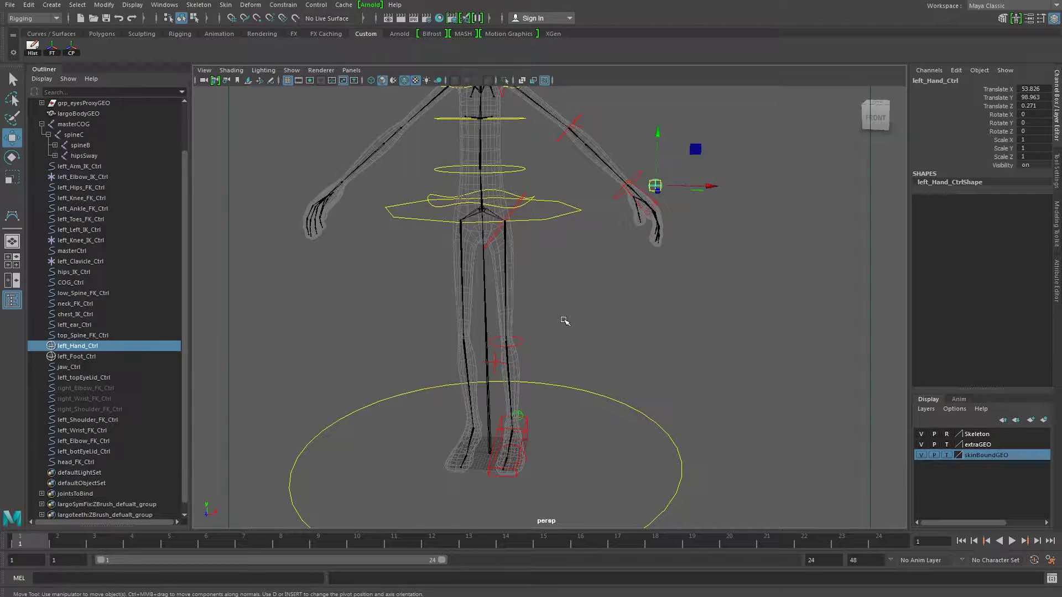
pyautogui.keyDown('alt'); pyautogui.moveTo(557, 303); pyautogui.dragTo(626, 252); pyautogui.keyUp('alt')
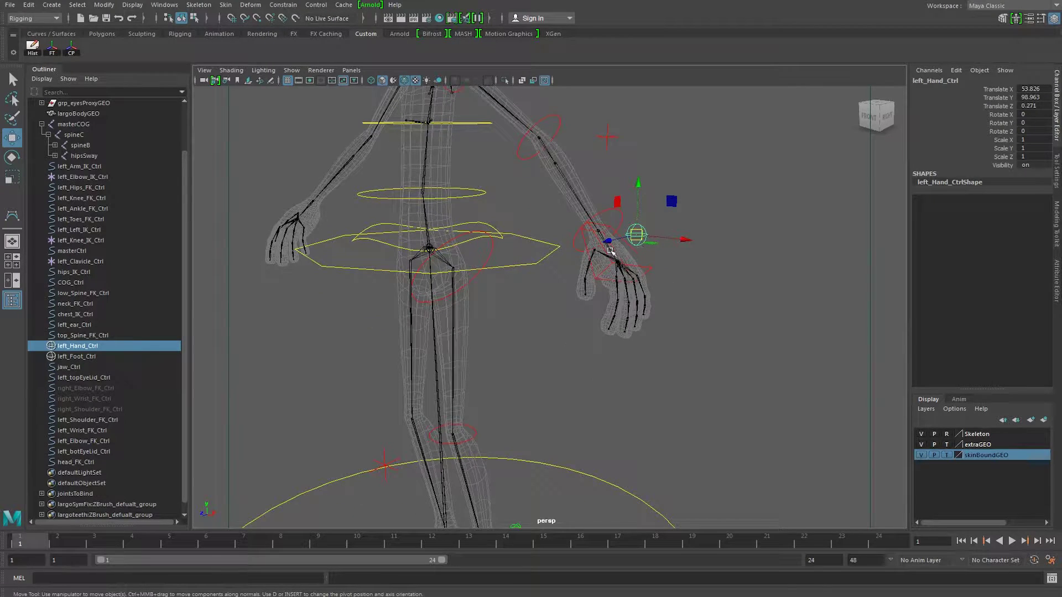
# Clear the selection and examine the controls with the full character in view
pyautogui.keyDown('alt'); pyautogui.moveTo(626, 247); pyautogui.dragTo(682, 371); pyautogui.keyUp('alt')
pyautogui.keyDown('alt'); pyautogui.moveTo(681, 371); pyautogui.dragTo(542, 390, button='right'); pyautogui.keyUp('alt')
pyautogui.keyDown('alt'); pyautogui.moveTo(543, 390); pyautogui.dragTo(515, 341, button='middle'); pyautogui.keyUp('alt')
pyautogui.keyDown('alt'); pyautogui.moveTo(514, 341); pyautogui.dragTo(596, 330); pyautogui.keyUp('alt')
pyautogui.click(606, 317)
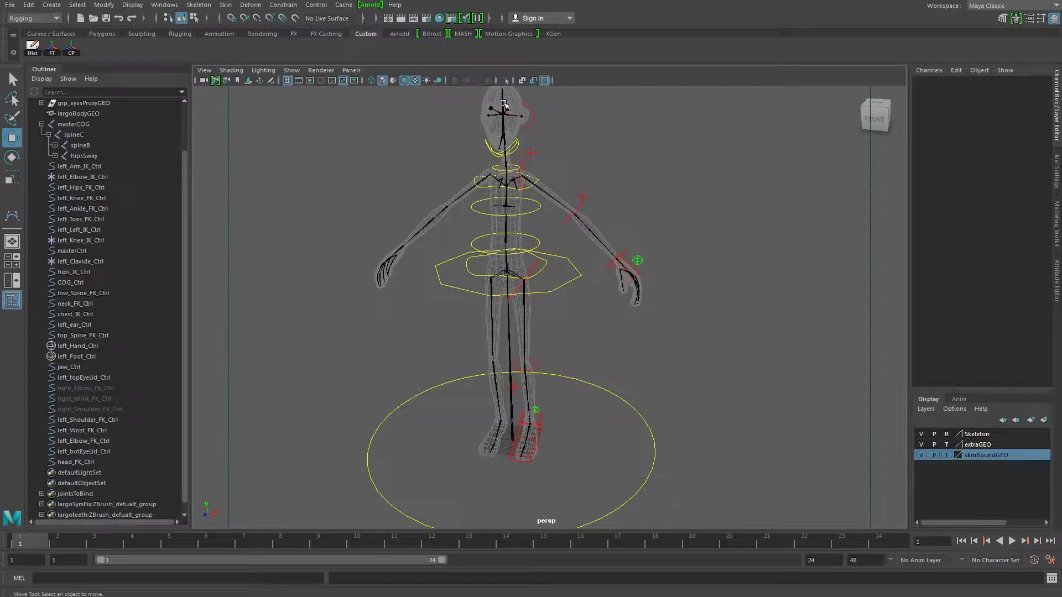
pyautogui.keyDown('alt'); pyautogui.moveTo(620, 256); pyautogui.dragTo(621, 260, button='middle'); pyautogui.keyUp('alt')
pyautogui.scroll(5, 621, 261)
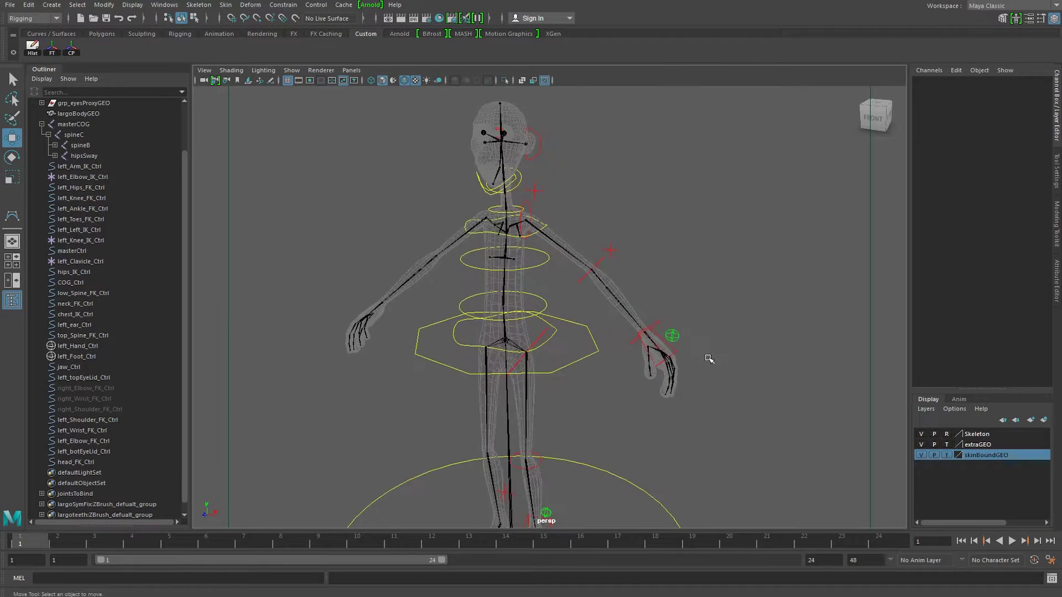
# Recheck the transform channels of the left hand and left foot sphere controls, from translate through scale
pyautogui.click(674, 332)
pyautogui.keyDown('alt'); pyautogui.moveTo(564, 480); pyautogui.dragTo(553, 407); pyautogui.keyUp('alt')
pyautogui.click(553, 404)
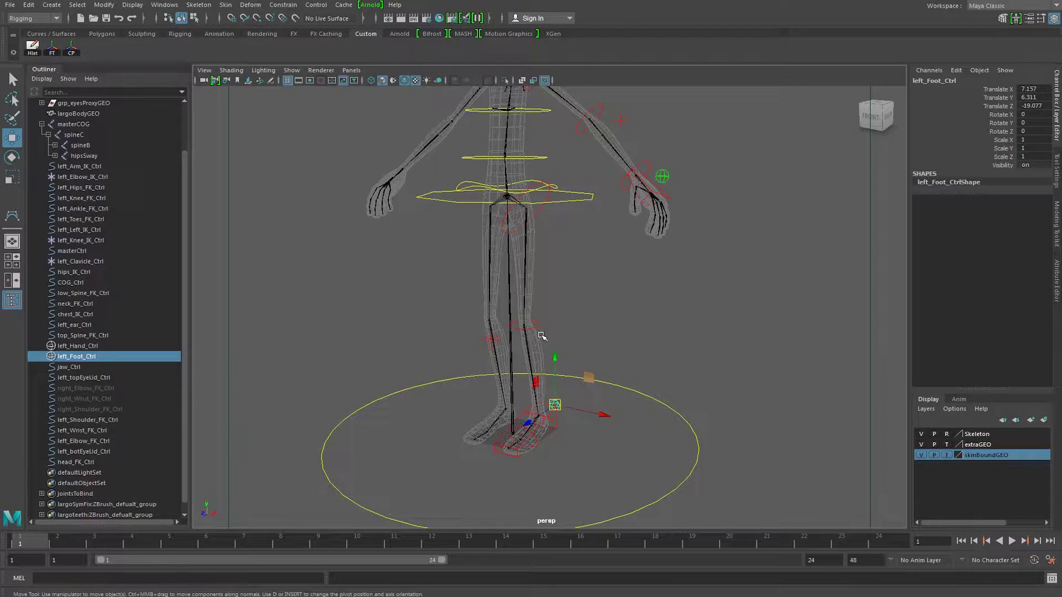
pyautogui.keyDown('alt'); pyautogui.moveTo(662, 356); pyautogui.dragTo(687, 308); pyautogui.keyUp('alt')
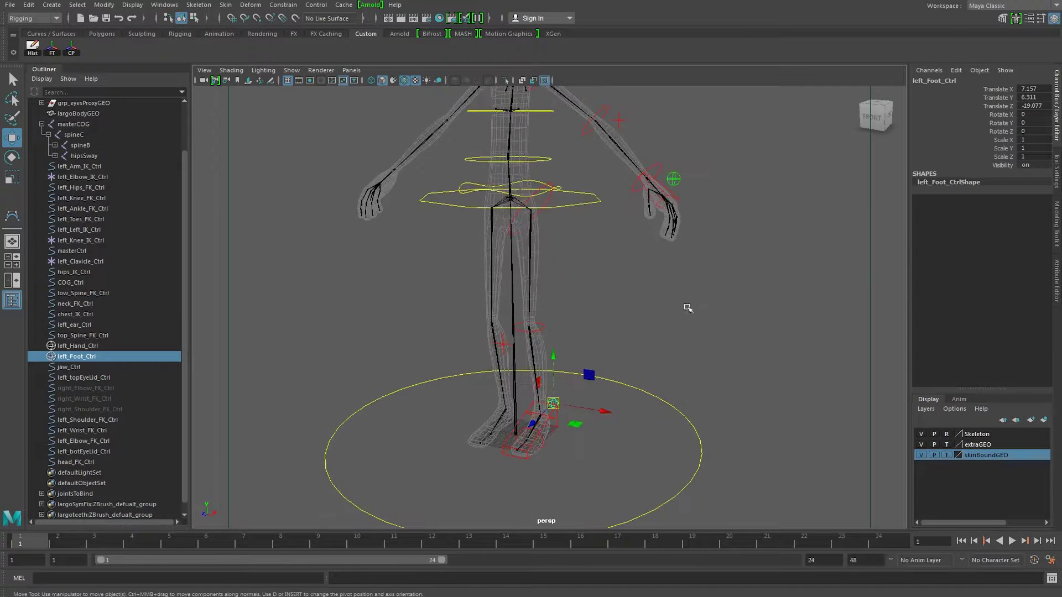
pyautogui.click(674, 178)
pyautogui.keyDown('alt'); pyautogui.moveTo(628, 349); pyautogui.dragTo(636, 324); pyautogui.keyUp('alt')
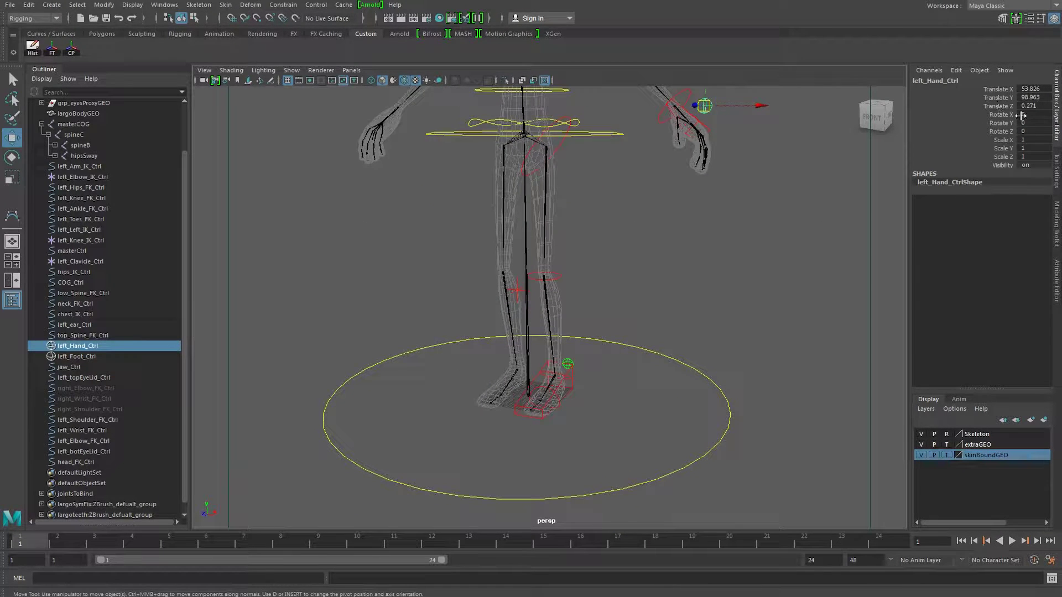
pyautogui.keyDown('alt'); pyautogui.moveTo(697, 291); pyautogui.dragTo(641, 332); pyautogui.keyUp('alt')
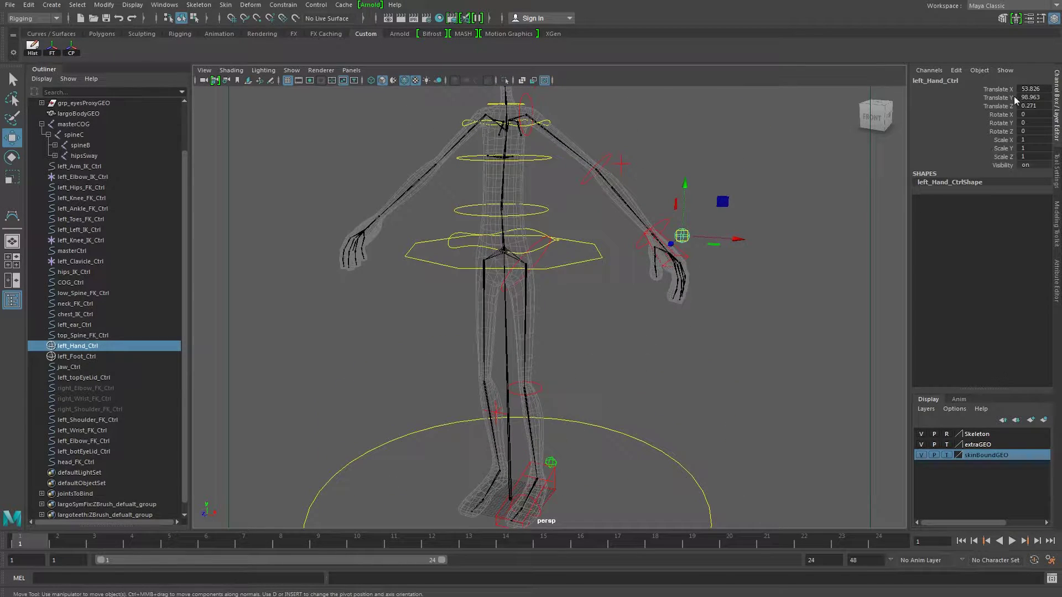
pyautogui.moveTo(1004, 90); pyautogui.dragTo(998, 156)
# Deselect the hand control and examine the overall rig from the feet up to the head and arms
pyautogui.click(731, 358)
pyautogui.keyDown('alt'); pyautogui.moveTo(664, 410); pyautogui.dragTo(687, 294, button='middle'); pyautogui.keyUp('alt')
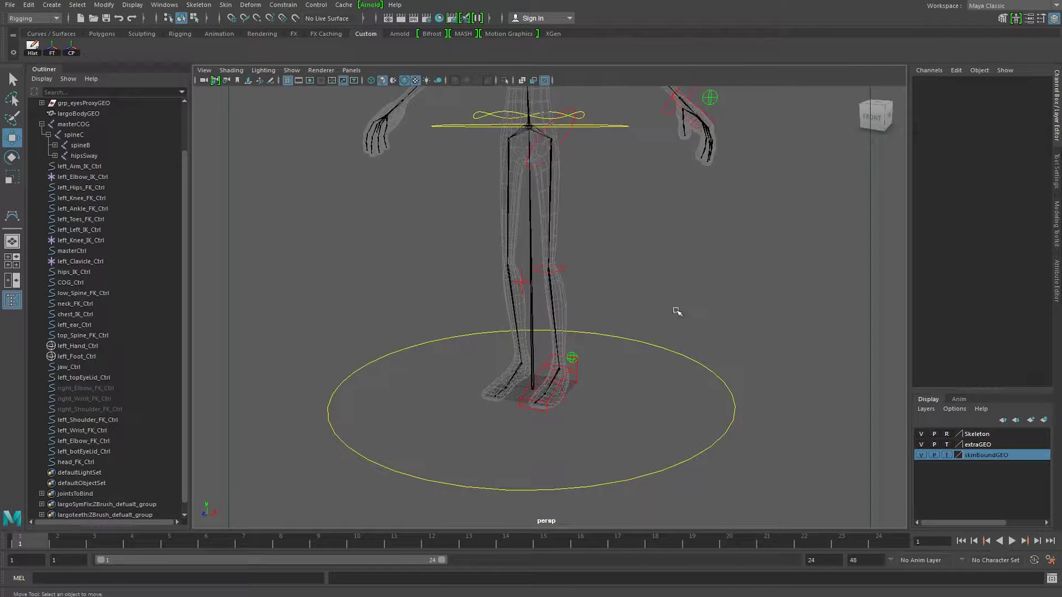
pyautogui.keyDown('alt'); pyautogui.moveTo(667, 320); pyautogui.dragTo(686, 260); pyautogui.keyUp('alt')
pyautogui.keyDown('alt'); pyautogui.moveTo(602, 329); pyautogui.dragTo(635, 268); pyautogui.keyUp('alt')
pyautogui.keyDown('alt'); pyautogui.moveTo(635, 268); pyautogui.dragTo(684, 360, button='right'); pyautogui.keyUp('alt')
pyautogui.keyDown('alt'); pyautogui.moveTo(683, 360); pyautogui.dragTo(678, 329); pyautogui.keyUp('alt')
pyautogui.keyDown('alt'); pyautogui.moveTo(639, 341); pyautogui.dragTo(644, 253, button='middle'); pyautogui.keyUp('alt')
pyautogui.keyDown('alt'); pyautogui.moveTo(644, 253); pyautogui.dragTo(506, 264, button='right'); pyautogui.keyUp('alt')
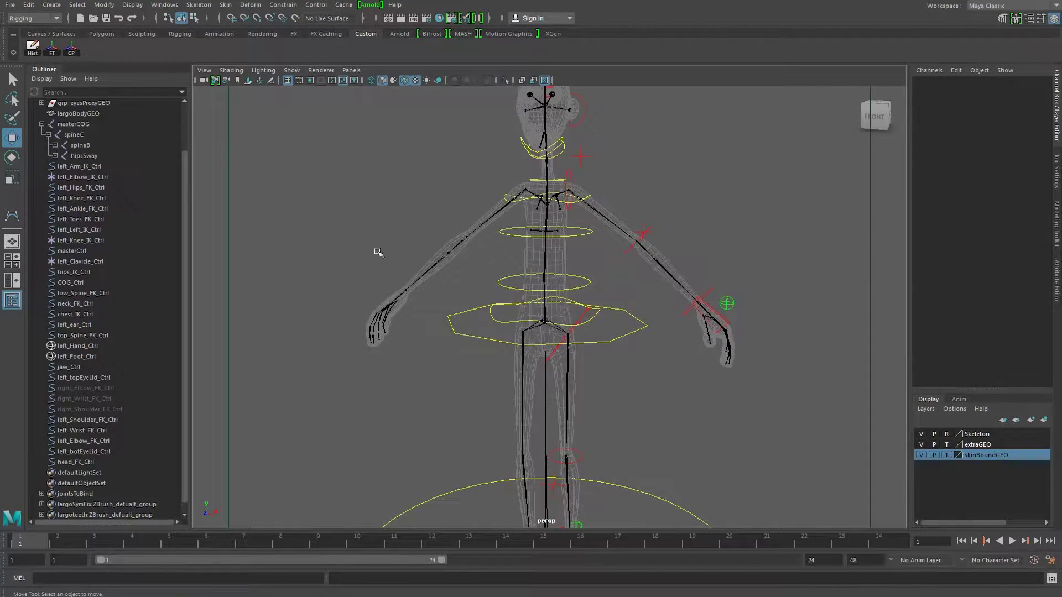
pyautogui.keyDown('alt'); pyautogui.moveTo(421, 289); pyautogui.dragTo(413, 360, button='middle'); pyautogui.keyUp('alt')
pyautogui.keyDown('alt'); pyautogui.moveTo(413, 361); pyautogui.dragTo(537, 341, button='right'); pyautogui.keyUp('alt')
pyautogui.keyDown('alt'); pyautogui.moveTo(536, 342); pyautogui.dragTo(555, 339); pyautogui.keyUp('alt')
pyautogui.keyDown('alt'); pyautogui.moveTo(576, 353); pyautogui.dragTo(526, 352, button='middle'); pyautogui.keyUp('alt')
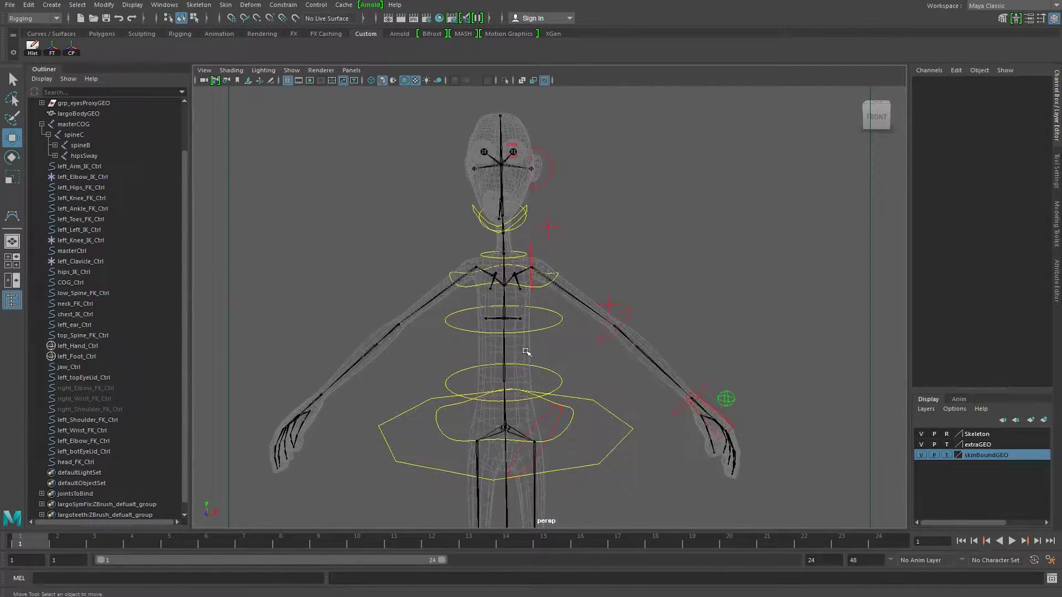
# Group the seven left arm controls: shoulder, elbow and wrist FK, arm IK, hand, elbow IK and clavicle
pyautogui.click(532, 248)
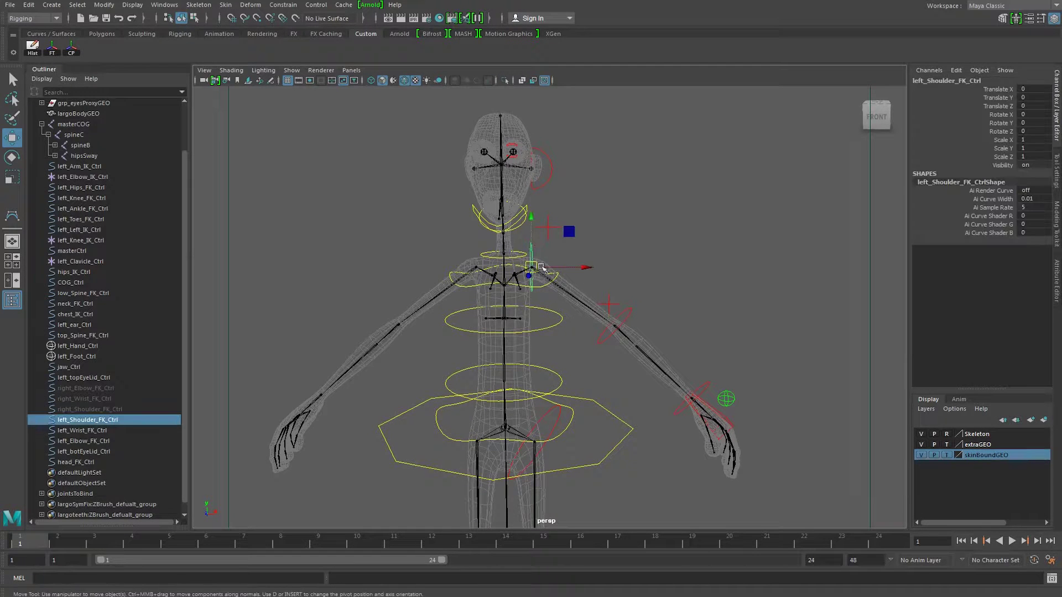
pyautogui.keyDown('shift'); pyautogui.click(626, 319); pyautogui.keyUp('shift')
pyautogui.keyDown('shift'); pyautogui.click(697, 388); pyautogui.keyUp('shift')
pyautogui.keyDown('shift'); pyautogui.click(710, 407); pyautogui.keyUp('shift')
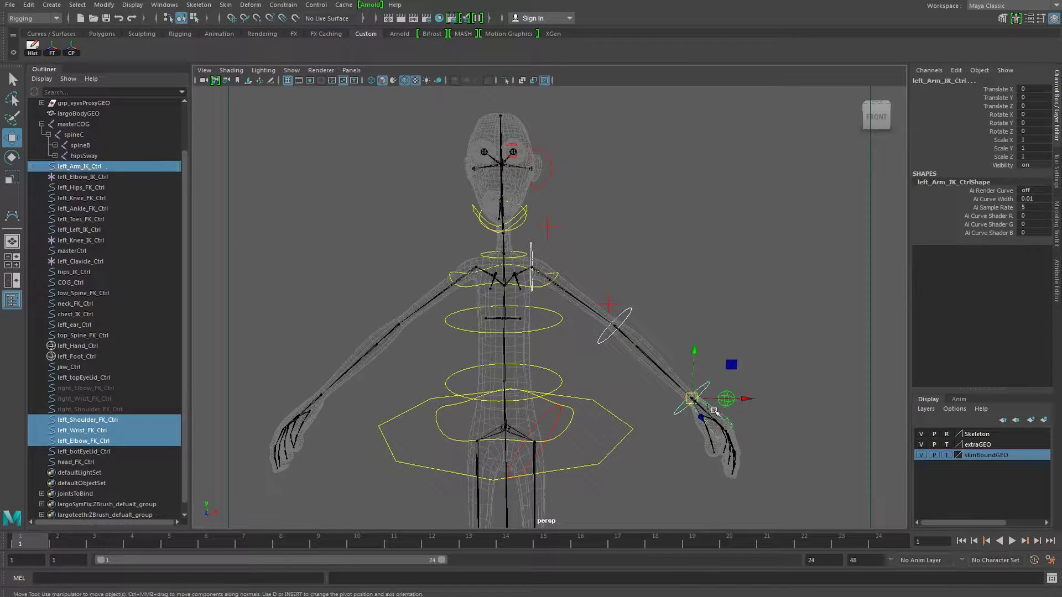
pyautogui.keyDown('shift'); pyautogui.click(726, 399); pyautogui.keyUp('shift')
pyautogui.keyDown('shift'); pyautogui.click(609, 304); pyautogui.keyUp('shift')
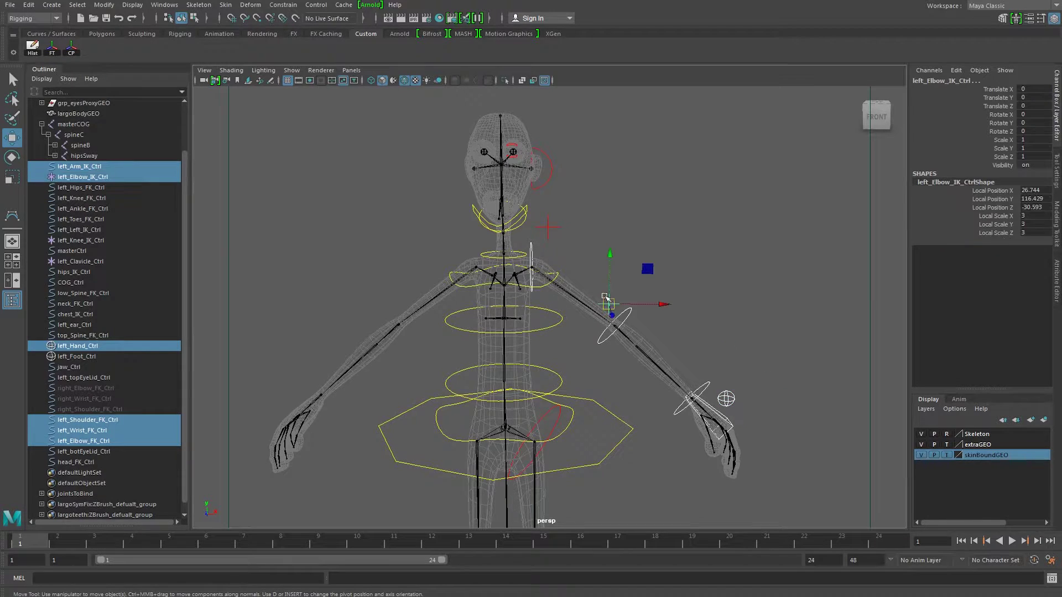
pyautogui.keyDown('shift'); pyautogui.click(548, 227); pyautogui.keyUp('shift')
pyautogui.keyDown('alt'); pyautogui.moveTo(653, 348); pyautogui.dragTo(550, 333, button='right'); pyautogui.keyUp('alt')
pyautogui.keyDown('alt'); pyautogui.moveTo(532, 335); pyautogui.dragTo(579, 261, button='middle'); pyautogui.keyUp('alt')
pyautogui.keyDown('alt'); pyautogui.moveTo(579, 261); pyautogui.dragTo(460, 291, button='right'); pyautogui.keyUp('alt')
pyautogui.keyDown('alt'); pyautogui.moveTo(494, 303); pyautogui.dragTo(586, 448); pyautogui.keyUp('alt')
pyautogui.hotkey('ctrl', 'g')
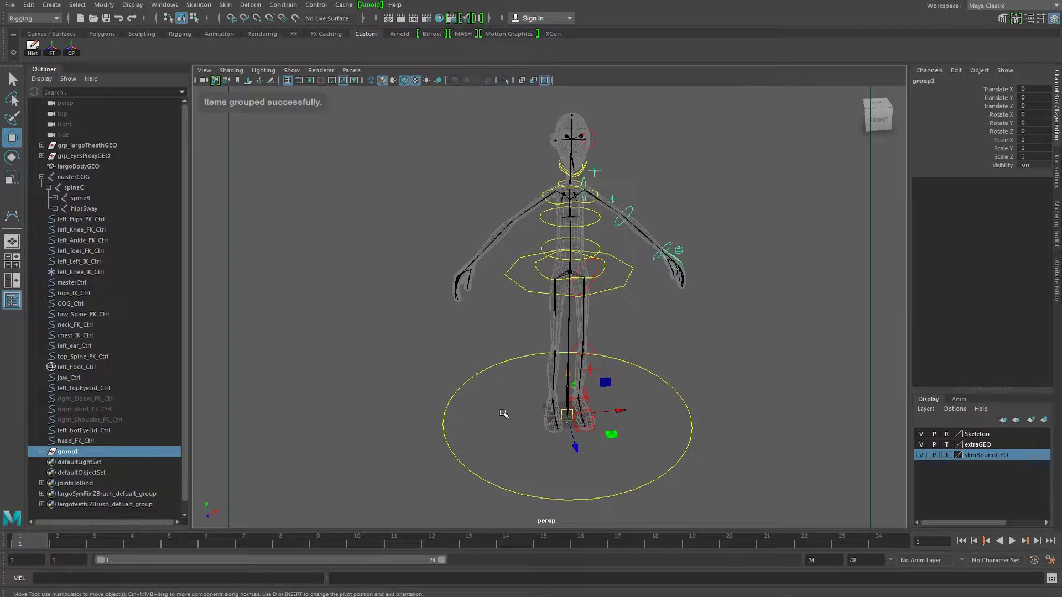
# Duplicate the left arm control group and mirror the copy onto the right arm with Scale X set to -1
pyautogui.hotkey('ctrl', 'g')
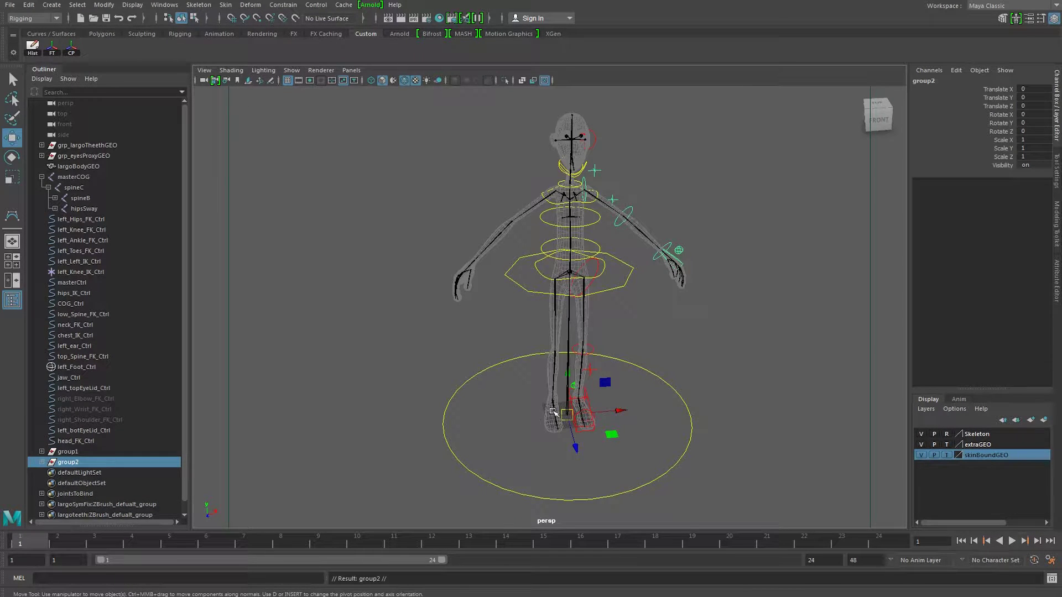
pyautogui.press('e')
pyautogui.press('r')
pyautogui.moveTo(616, 411); pyautogui.dragTo(536, 416)
pyautogui.click(1030, 139)
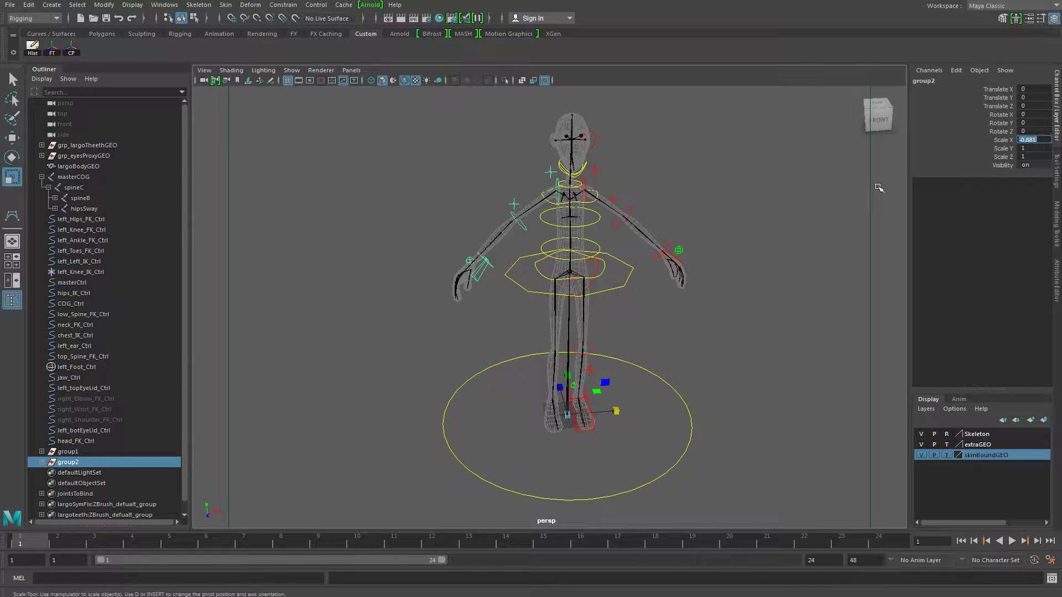
pyautogui.write('-1')
pyautogui.press('Return')
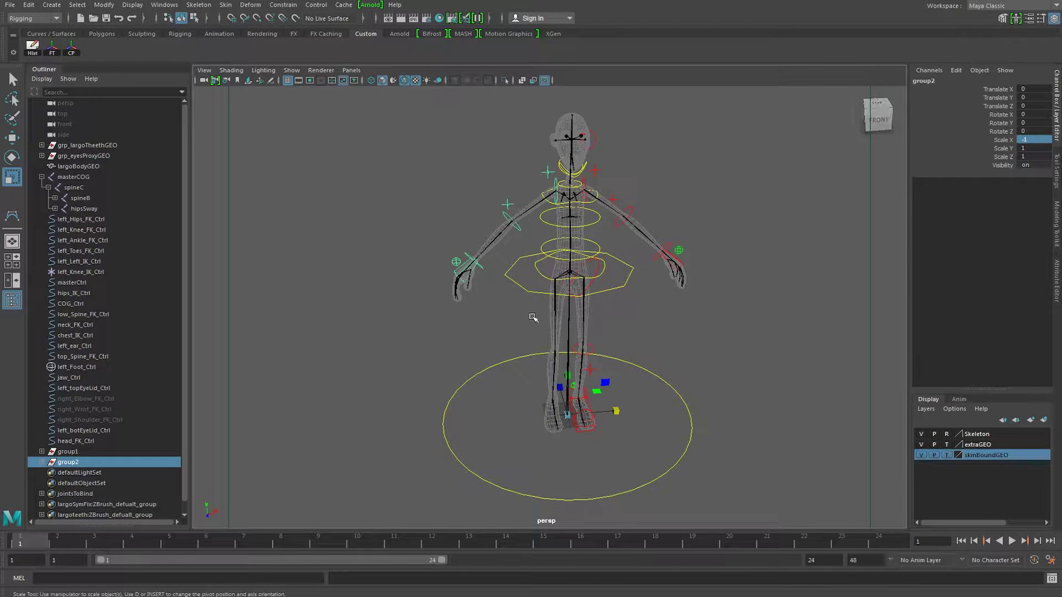
pyautogui.click(486, 363)
pyautogui.scroll(4, 474, 386)
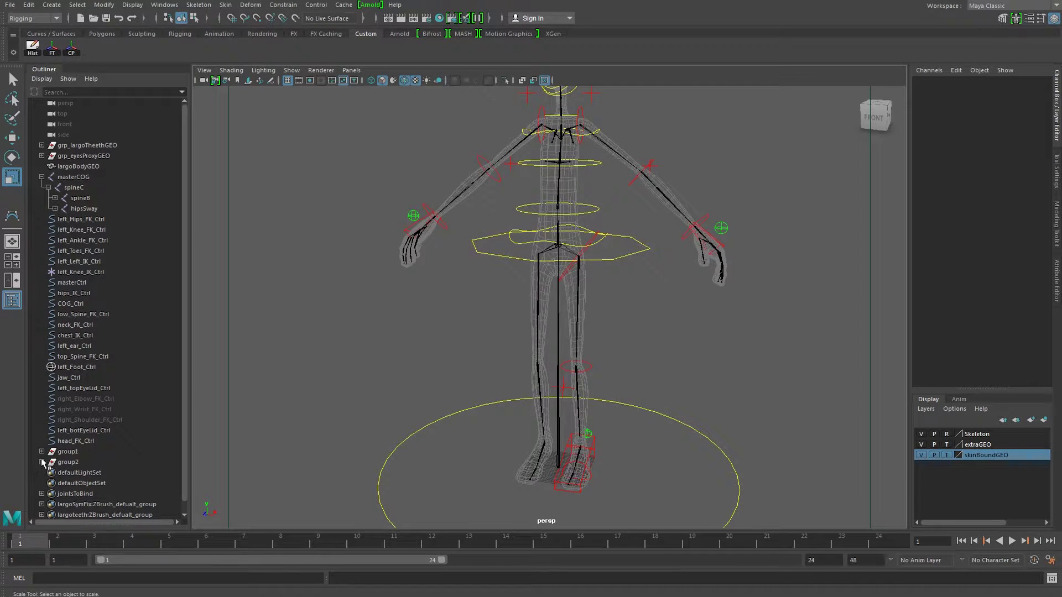
# Expand the mirrored group, group2, and rename its shoulder control as right_Shoulder_FK_Ctrl
pyautogui.click(65, 462)
pyautogui.click(42, 462)
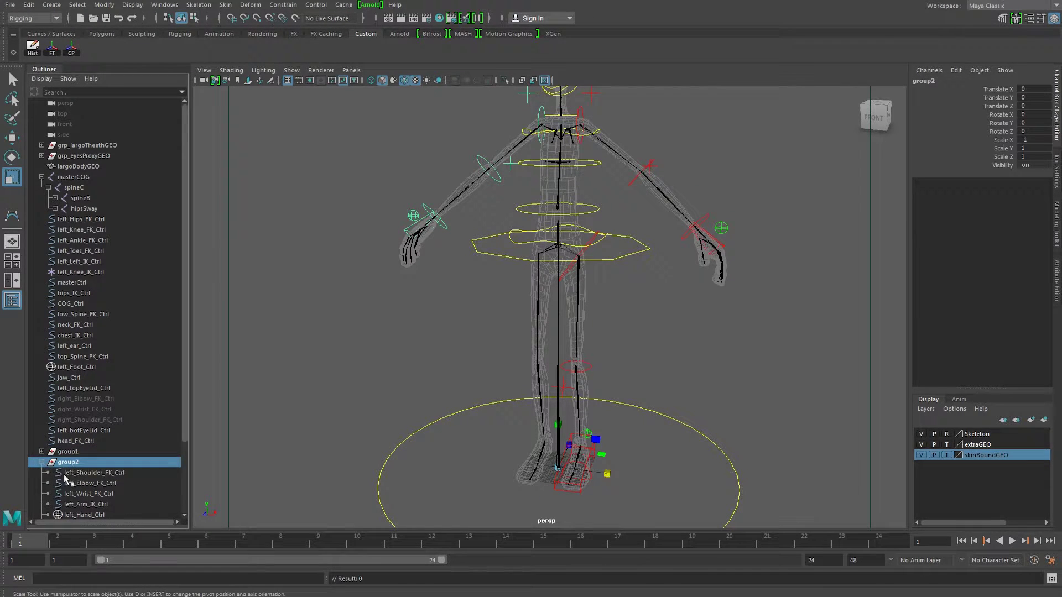
pyautogui.click(81, 473)
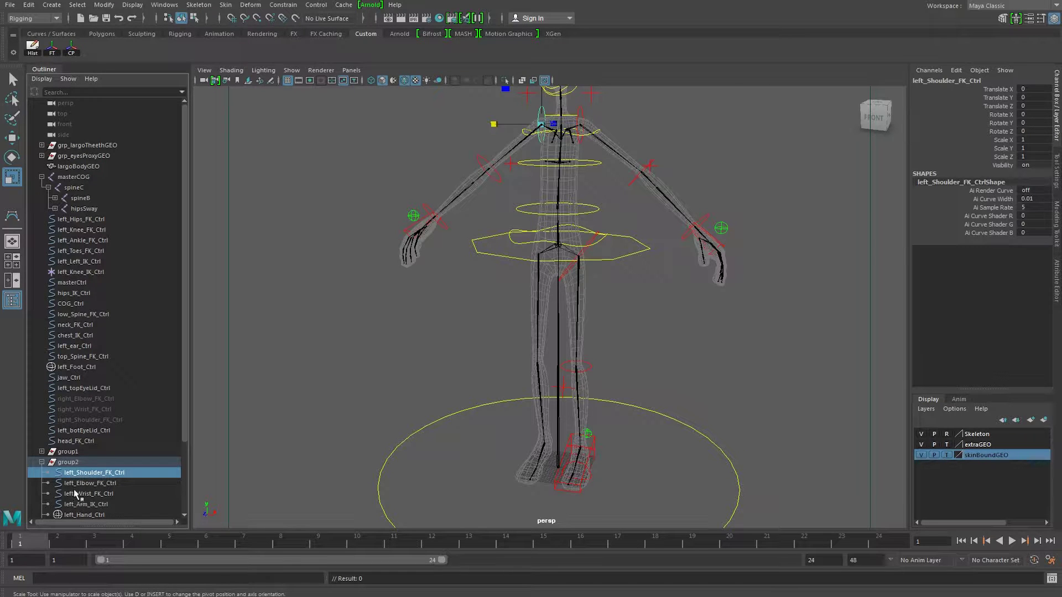
pyautogui.scroll(6, 408, 320)
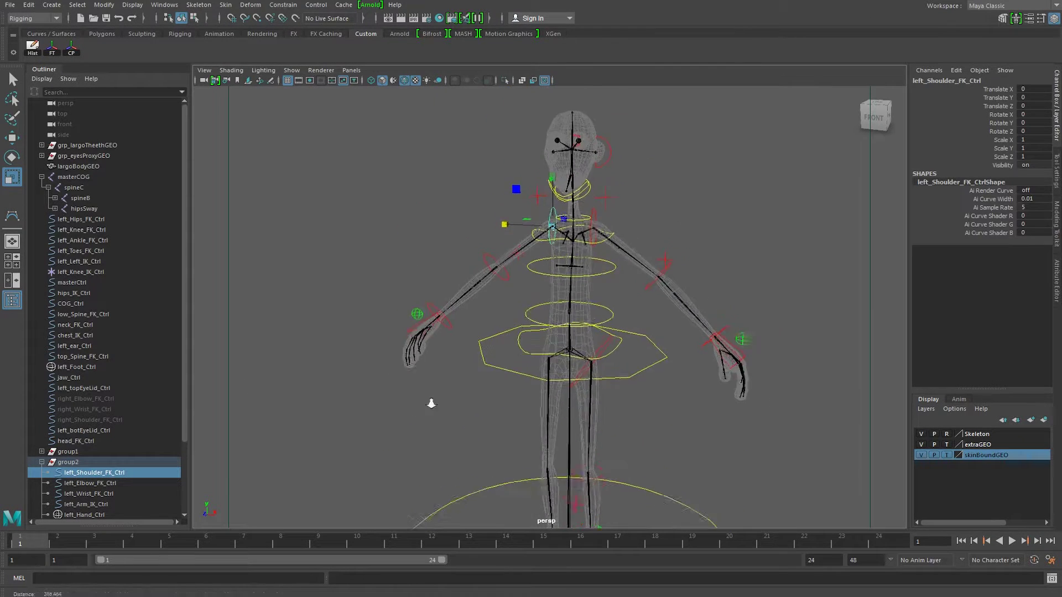
pyautogui.press('w')
pyautogui.keyDown('alt'); pyautogui.moveTo(451, 416); pyautogui.dragTo(456, 375, button='middle'); pyautogui.keyUp('alt')
pyautogui.keyDown('alt'); pyautogui.moveTo(455, 375); pyautogui.dragTo(407, 372, button='right'); pyautogui.keyUp('alt')
pyautogui.keyDown('alt'); pyautogui.moveTo(407, 372); pyautogui.dragTo(376, 373); pyautogui.keyUp('alt')
pyautogui.doubleClick(71, 475)
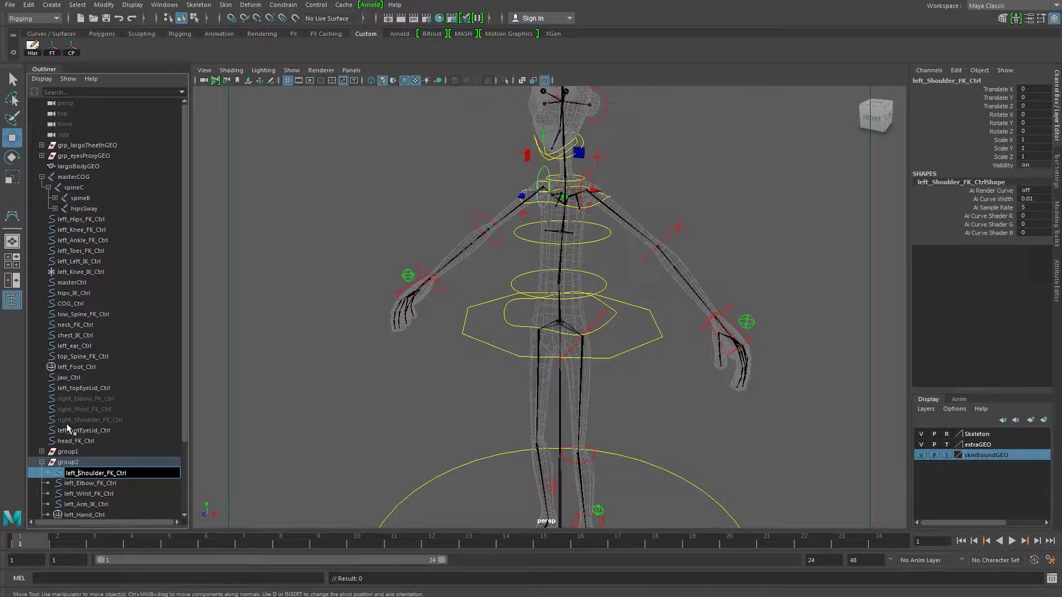
pyautogui.click(70, 465)
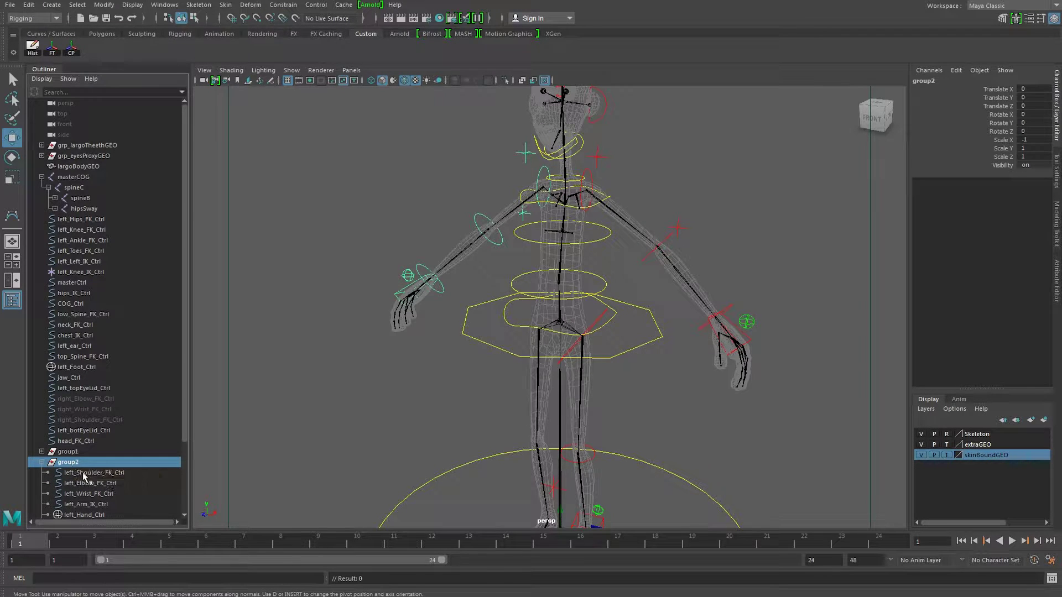
pyautogui.click(79, 474)
pyautogui.click(924, 81)
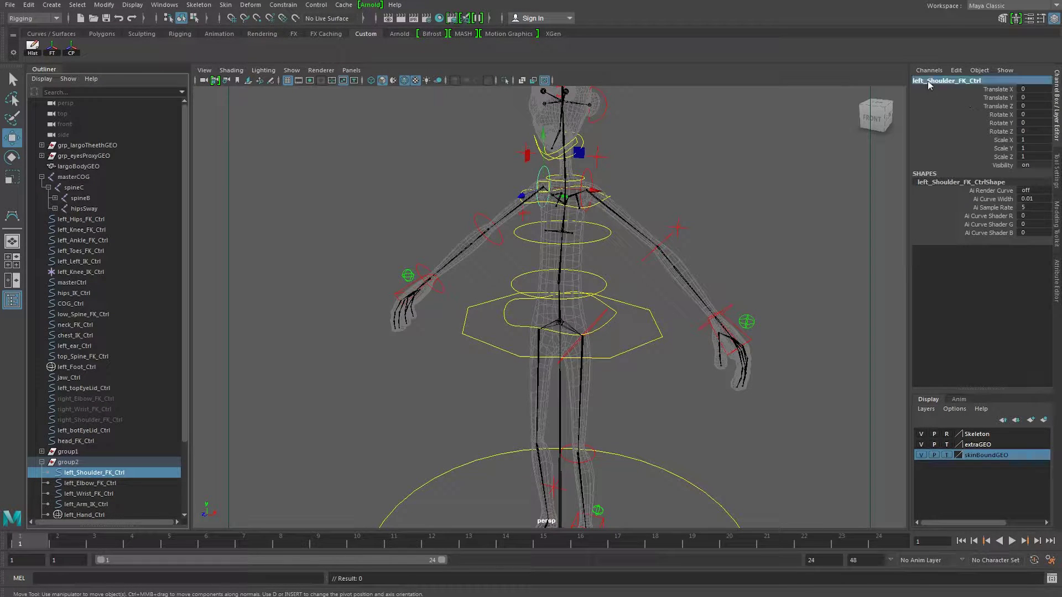
pyautogui.write('right')
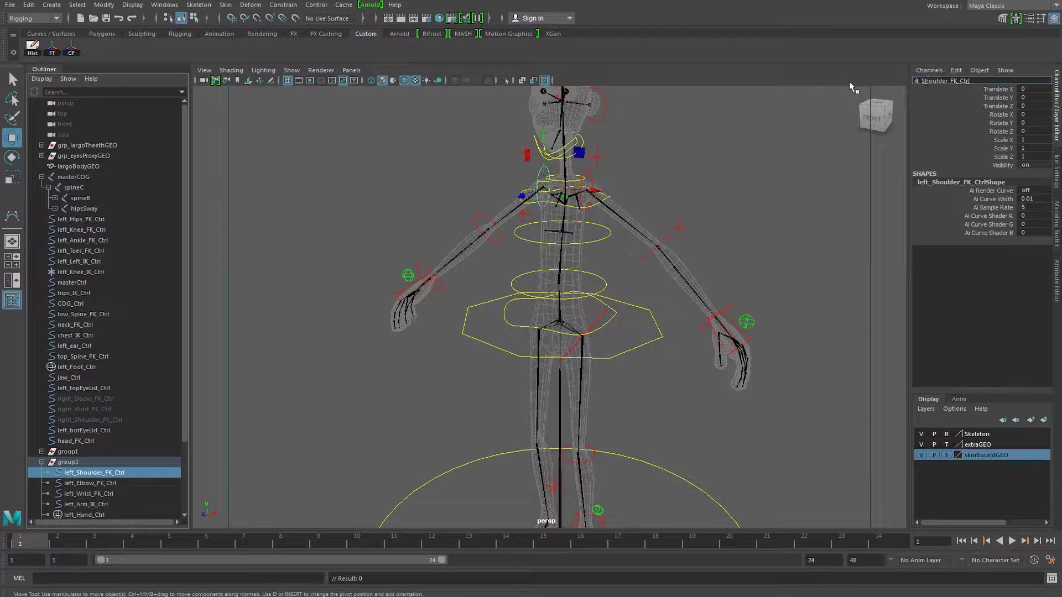
pyautogui.press('Return')
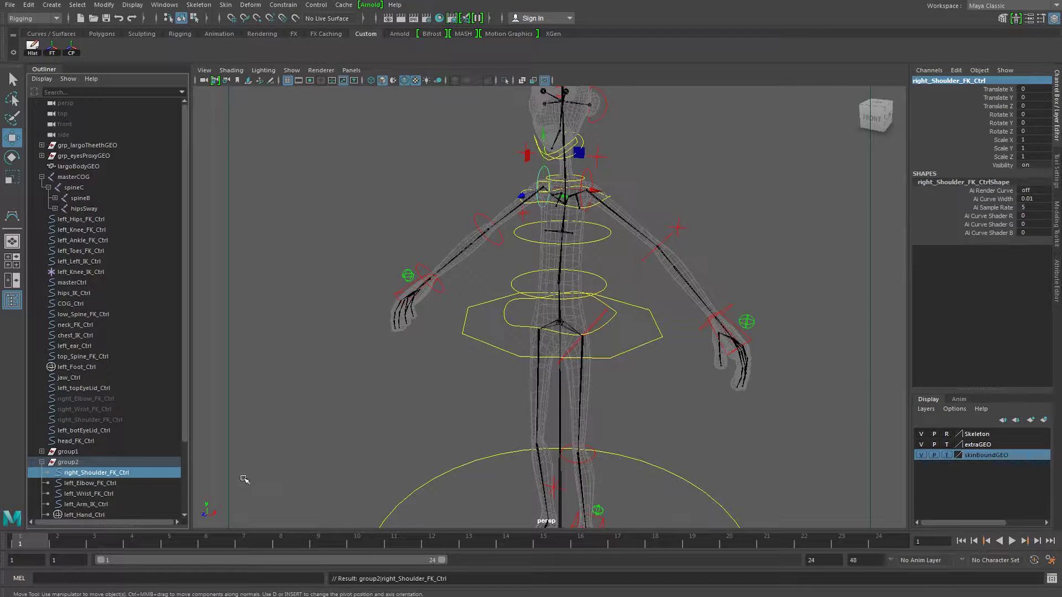
# Rename the FK elbow control in the mirrored group as right_Elbow_FK_Ctrl
pyautogui.click(83, 483)
pyautogui.click(926, 81)
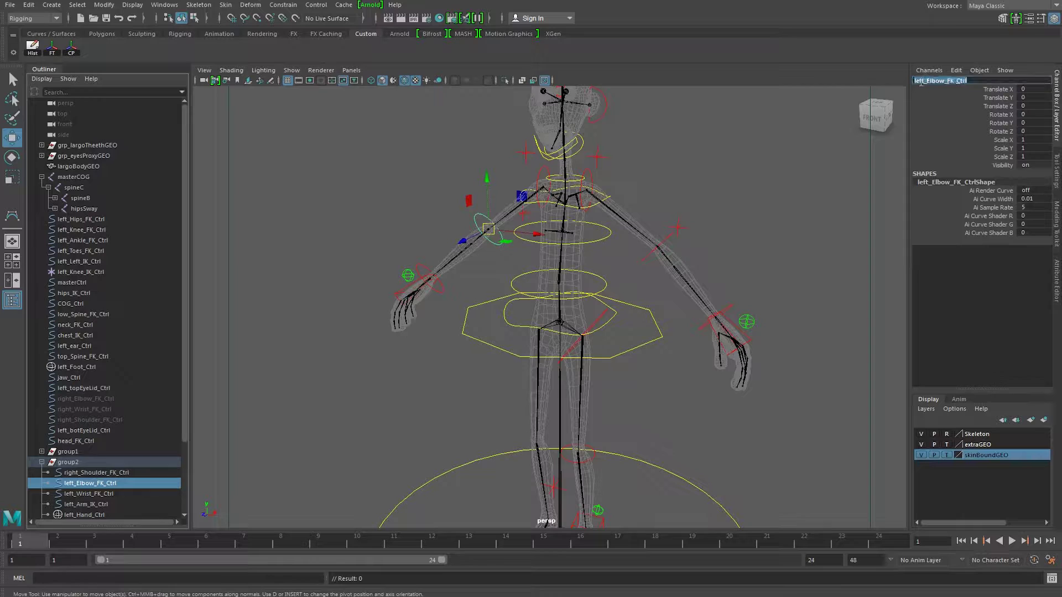
pyautogui.press('BackSpace')
pyautogui.press('BackSpace')
pyautogui.press('BackSpace')
pyautogui.press('BackSpace')
pyautogui.write('right')
pyautogui.press('Return')
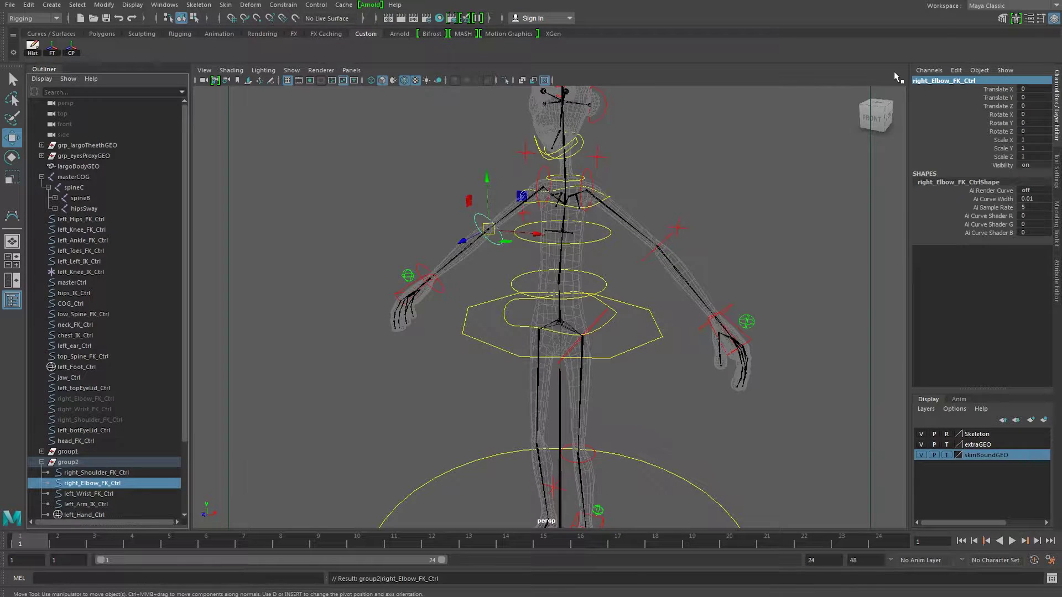
# Rename the FK wrist control in the mirrored group as right_Wrist_FK_Ctrl
pyautogui.click(92, 494)
pyautogui.doubleClick(925, 81)
pyautogui.press('Right')
pyautogui.press('BackSpace')
pyautogui.press('BackSpace')
pyautogui.press('BackSpace')
pyautogui.press('BackSpace')
pyautogui.press('BackSpace')
pyautogui.write('right_')
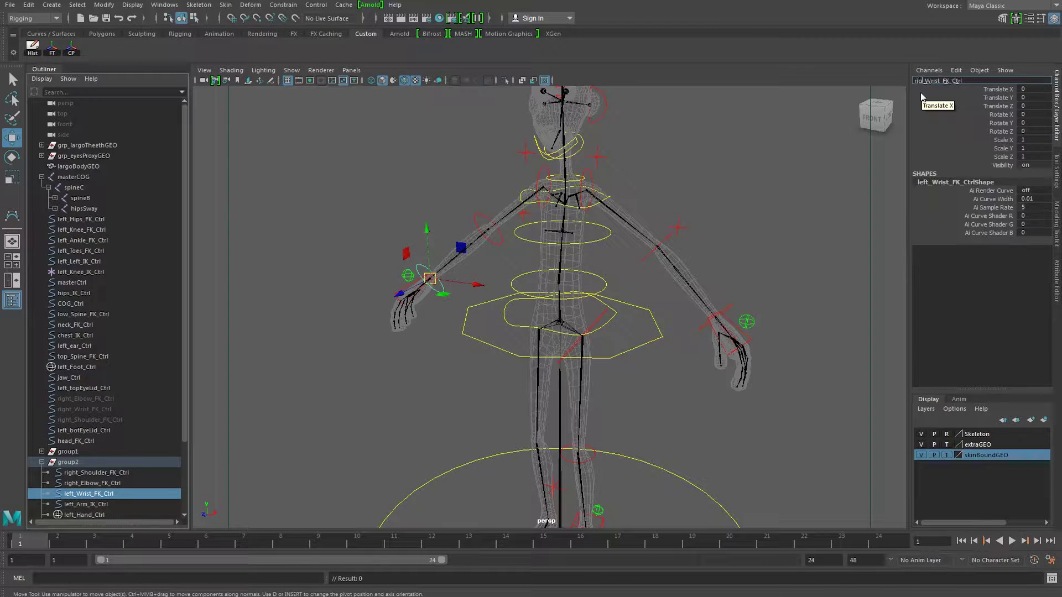
pyautogui.press('Return')
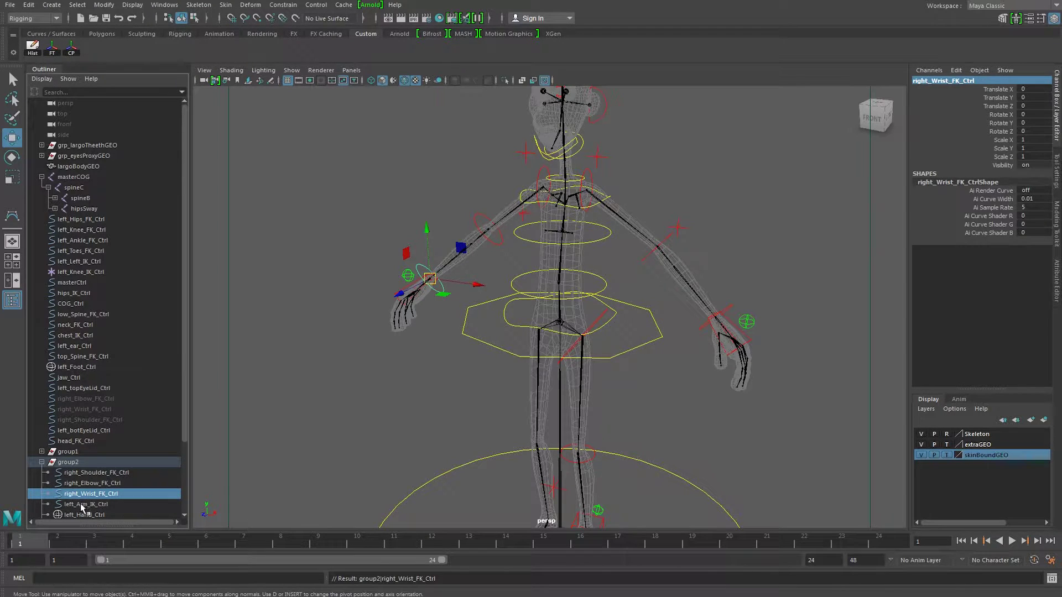
# Rename the IK arm control in the mirrored group as right_Arm_IK_Ctrl
pyautogui.press('Down')
pyautogui.doubleClick(926, 82)
pyautogui.click(943, 81)
pyautogui.press('Right')
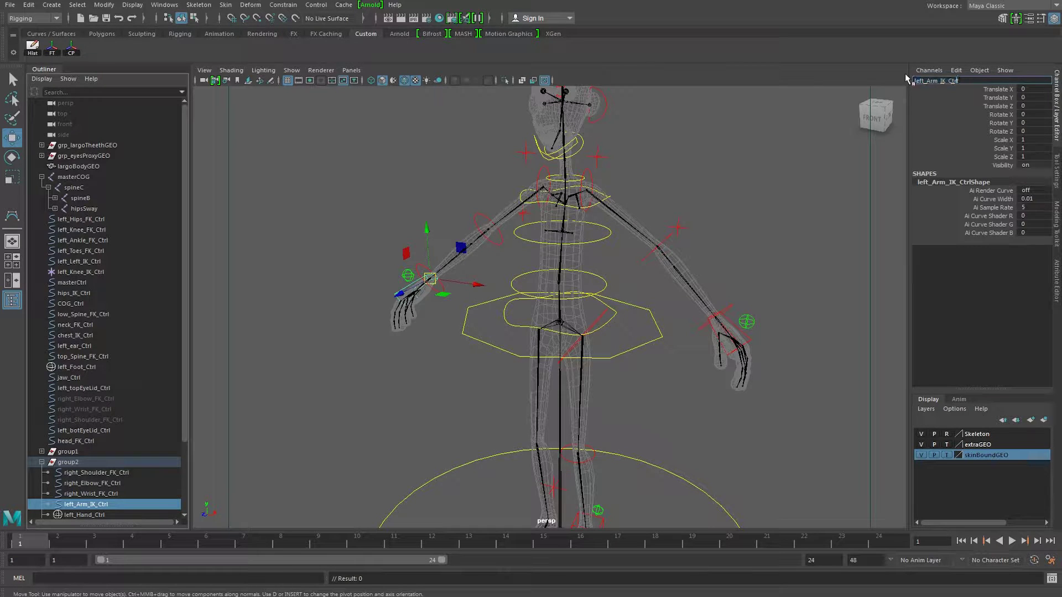
pyautogui.press('BackSpace')
pyautogui.press('BackSpace')
pyautogui.press('BackSpace')
pyautogui.press('BackSpace')
pyautogui.write('roght')
pyautogui.press('Return')
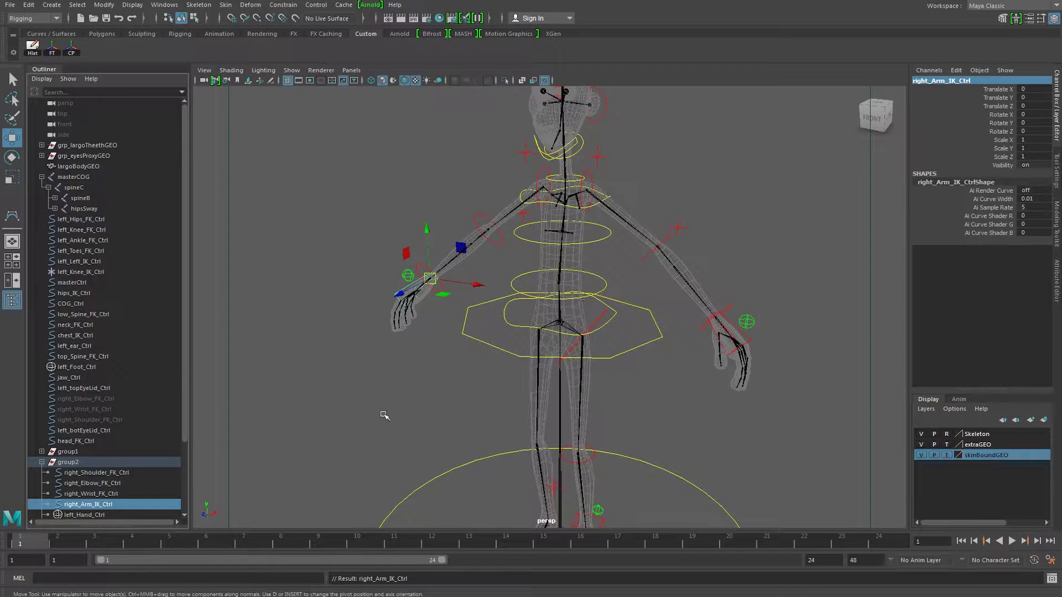
# Rename the sphere hand control in the mirrored group as right_Hand_Ctrl
pyautogui.click(74, 514)
pyautogui.doubleClick(922, 81)
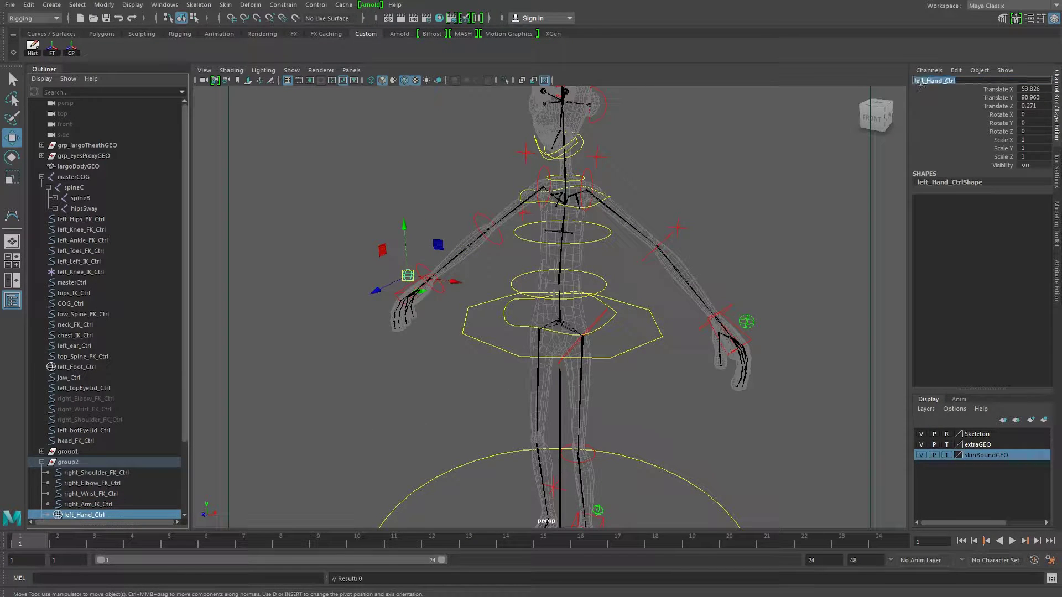
pyautogui.press('BackSpace')
pyautogui.press('BackSpace')
pyautogui.press('BackSpace')
pyautogui.press('BackSpace')
pyautogui.write('right')
pyautogui.press('Return')
# Freeze the transformations of the mirrored group2 and check the channels of its renamed child controls
pyautogui.click(68, 462)
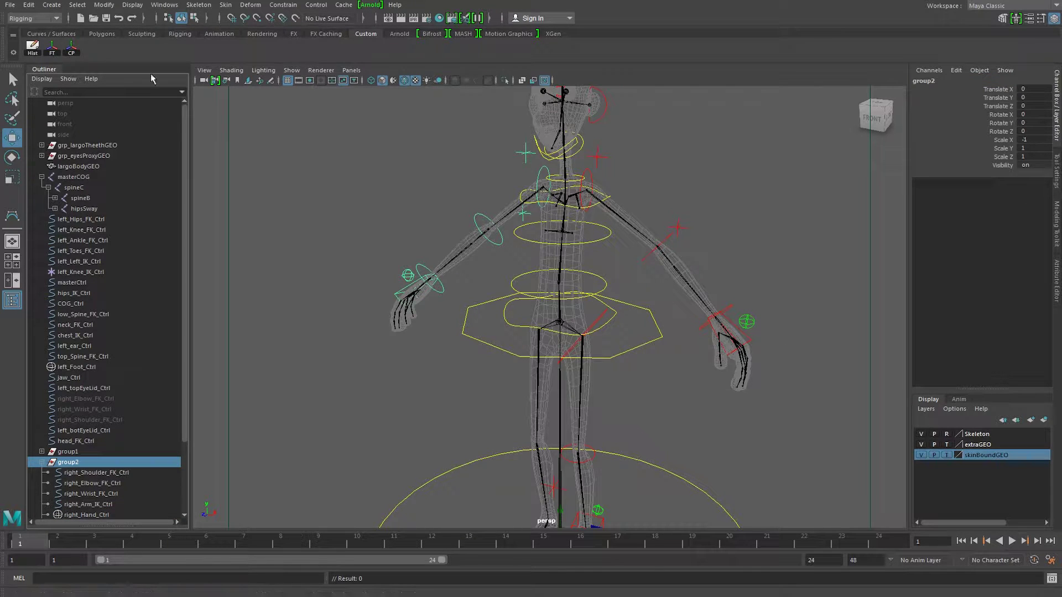
pyautogui.click(52, 51)
pyautogui.click(82, 474)
pyautogui.click(83, 493)
pyautogui.click(82, 475)
pyautogui.moveTo(81, 477); pyautogui.dragTo(85, 512)
pyautogui.scroll(-3, 85, 504)
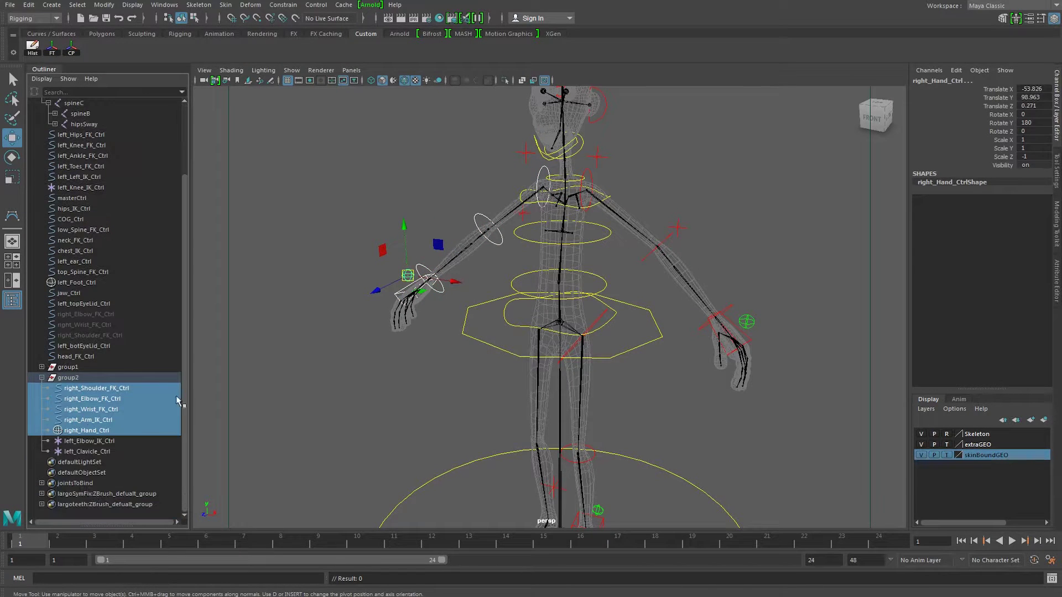
# Rename the elbow IK locator in the mirrored group as right_Elbow_IK_Ctrl
pyautogui.click(99, 441)
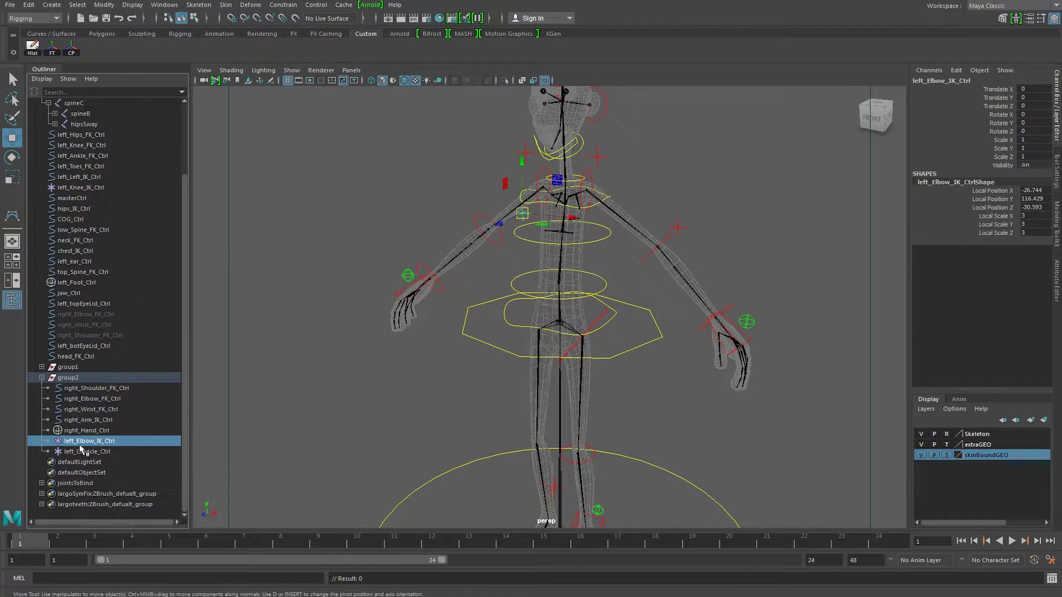
pyautogui.click(926, 81)
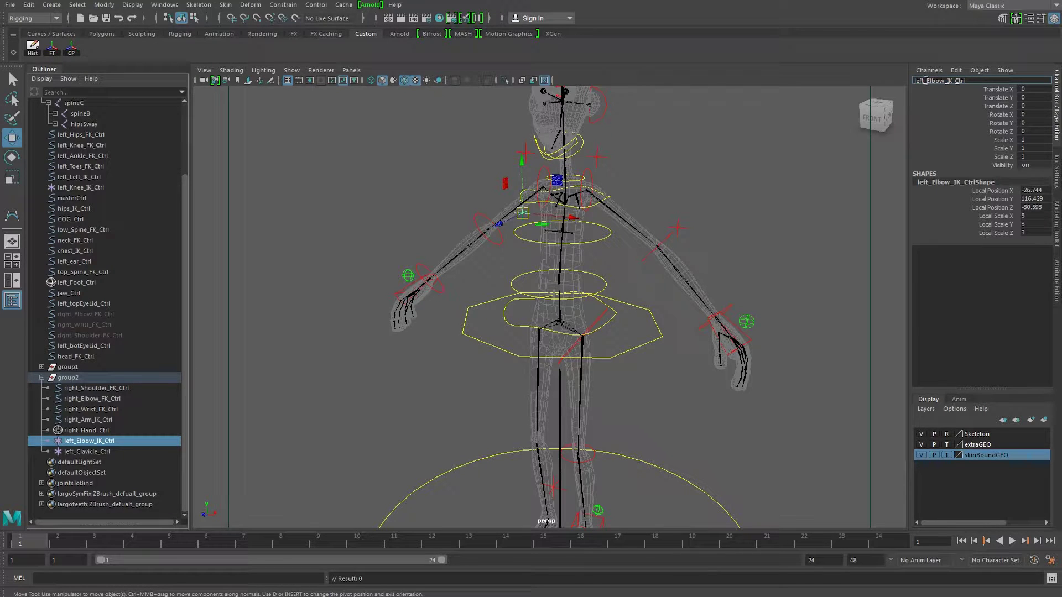
pyautogui.press('BackSpace')
pyautogui.press('BackSpace')
pyautogui.press('BackSpace')
pyautogui.press('BackSpace')
pyautogui.write('right')
# Rename the clavicle locator in the mirrored group as right_Clavicle_Ctrl
pyautogui.click(83, 452)
pyautogui.click(923, 82)
pyautogui.click(927, 81)
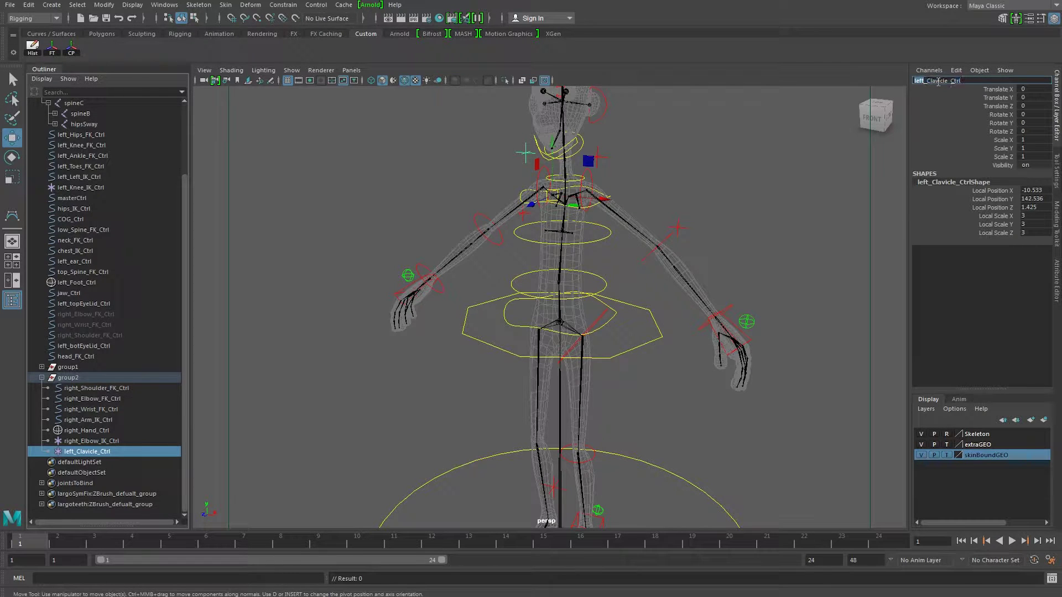
pyautogui.press('BackSpace')
pyautogui.press('BackSpace')
pyautogui.press('BackSpace')
pyautogui.press('BackSpace')
pyautogui.write('right')
pyautogui.press('Return')
# Move all seven right arm controls out of group2 to the top level, check their channels and delete the emptied group
pyautogui.moveTo(58, 452); pyautogui.dragTo(83, 347)
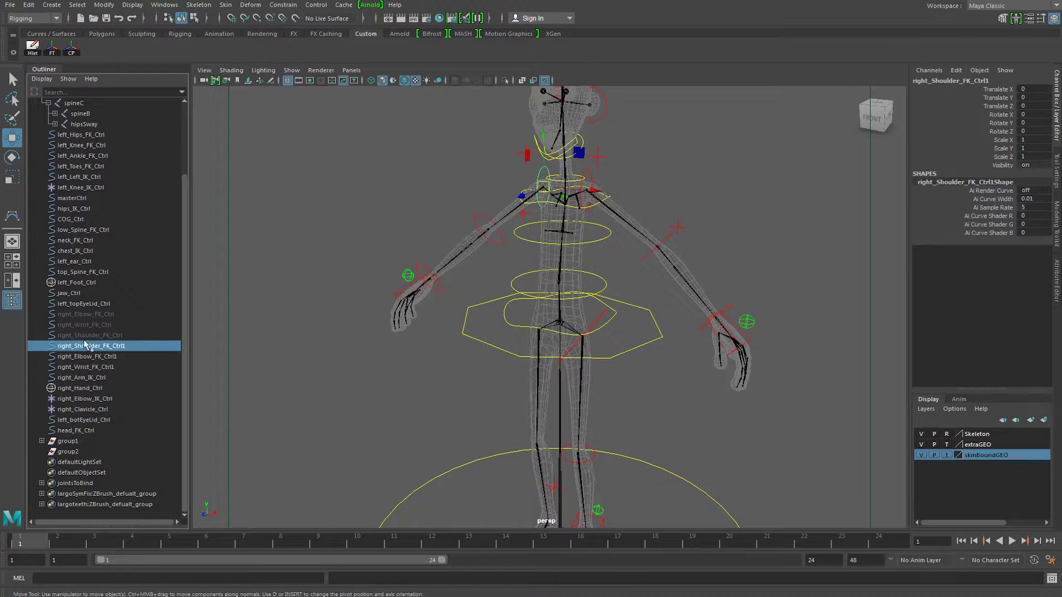
pyautogui.click(90, 356)
pyautogui.click(91, 368)
pyautogui.click(90, 377)
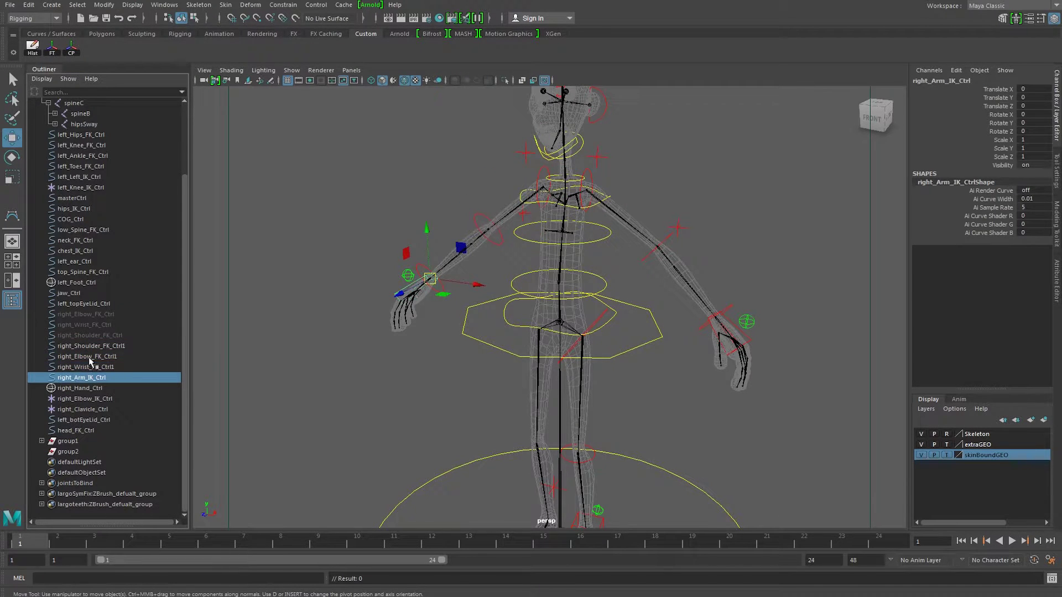
pyautogui.click(88, 357)
pyautogui.click(90, 346)
pyautogui.click(77, 452)
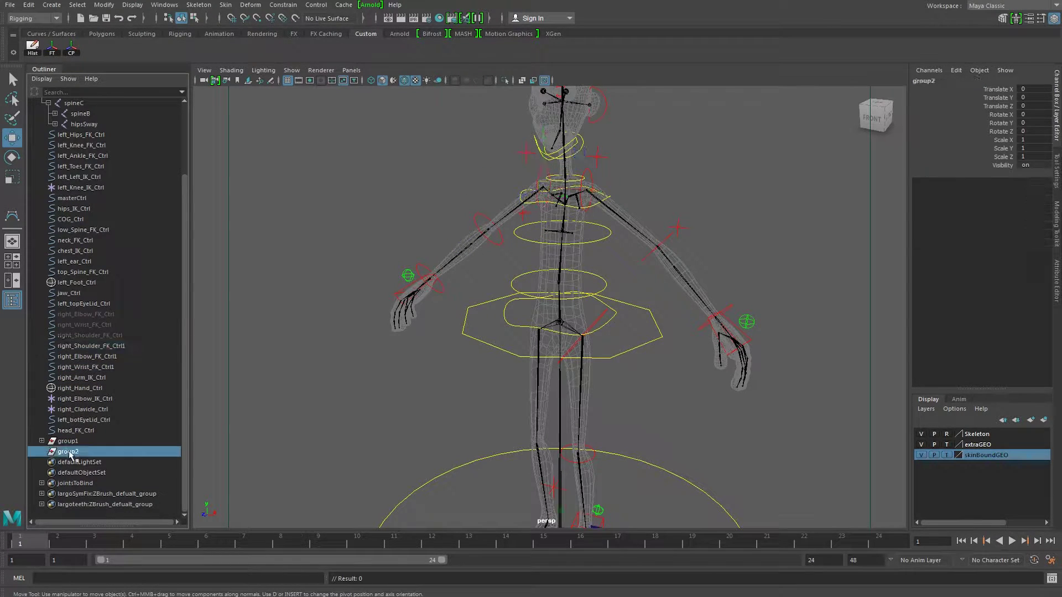
pyautogui.press('Delete')
# Ungroup the left arm controls in group1 and check the released controls' channels
pyautogui.click(76, 453)
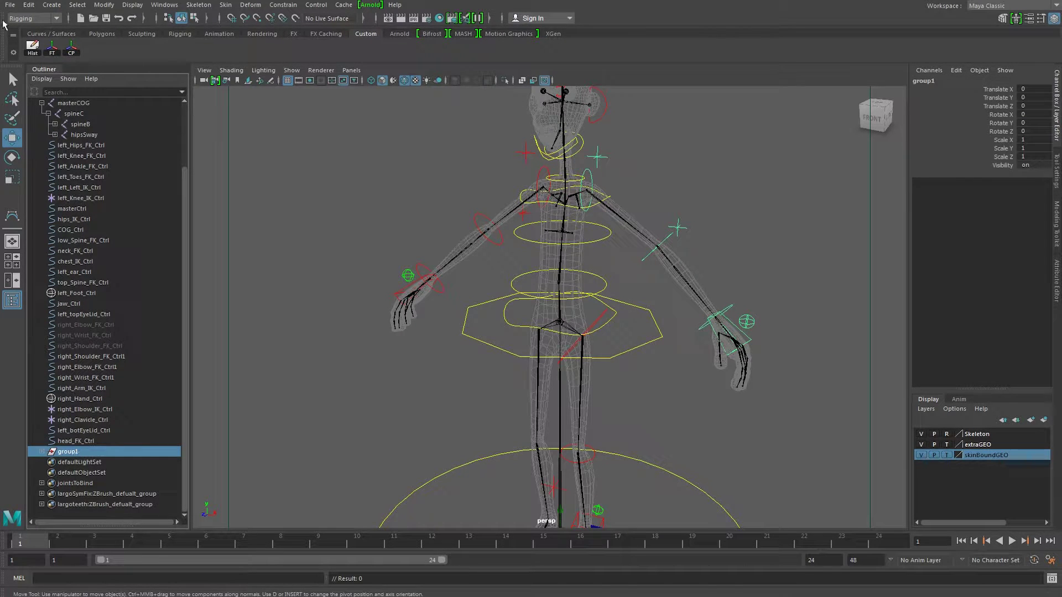
pyautogui.click(28, 5)
pyautogui.click(50, 222)
pyautogui.click(107, 448)
pyautogui.click(95, 442)
pyautogui.click(93, 461)
pyautogui.click(95, 483)
pyautogui.click(93, 493)
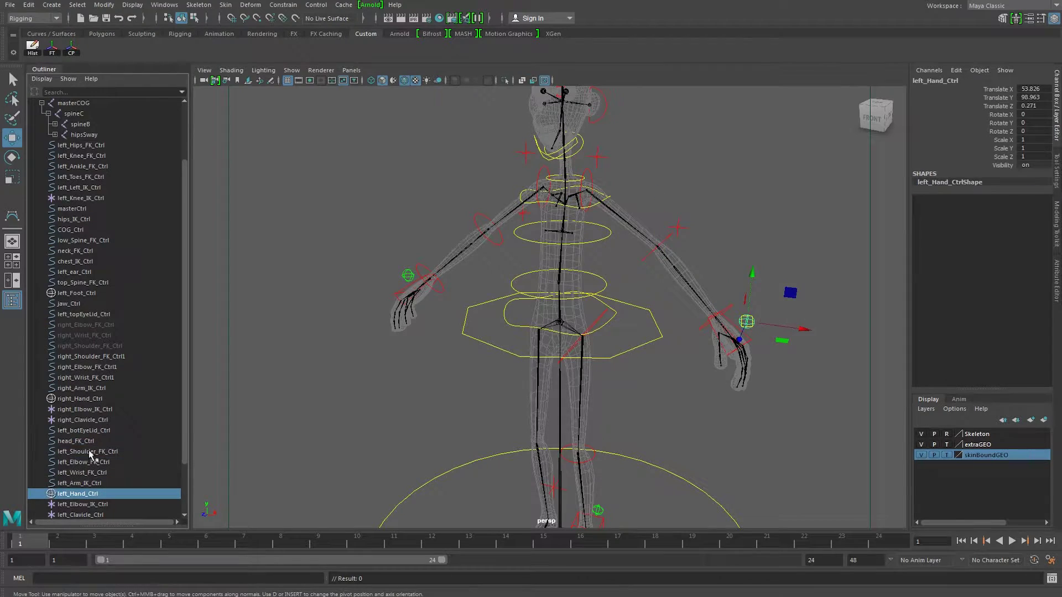
# Examine the mirrored right arm controls up close, from the hand and wrist to the elbow and shoulder
pyautogui.click(90, 432)
pyautogui.click(417, 257)
pyautogui.click(403, 289)
pyautogui.keyDown('alt'); pyautogui.moveTo(366, 309); pyautogui.dragTo(550, 311); pyautogui.keyUp('alt')
pyautogui.keyDown('alt'); pyautogui.moveTo(550, 310); pyautogui.dragTo(830, 330, button='right'); pyautogui.keyUp('alt')
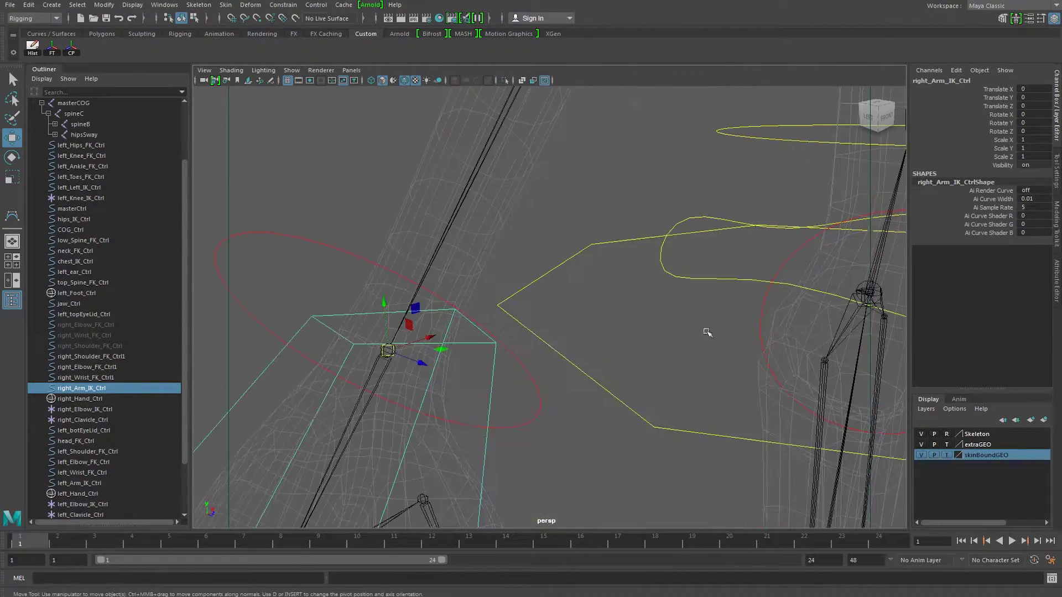
pyautogui.keyDown('alt'); pyautogui.moveTo(575, 188); pyautogui.dragTo(572, 332, button='middle'); pyautogui.keyUp('alt')
pyautogui.scroll(-4, 550, 265)
pyautogui.click(539, 208)
pyautogui.keyDown('alt'); pyautogui.moveTo(540, 208); pyautogui.dragTo(481, 353); pyautogui.keyUp('alt')
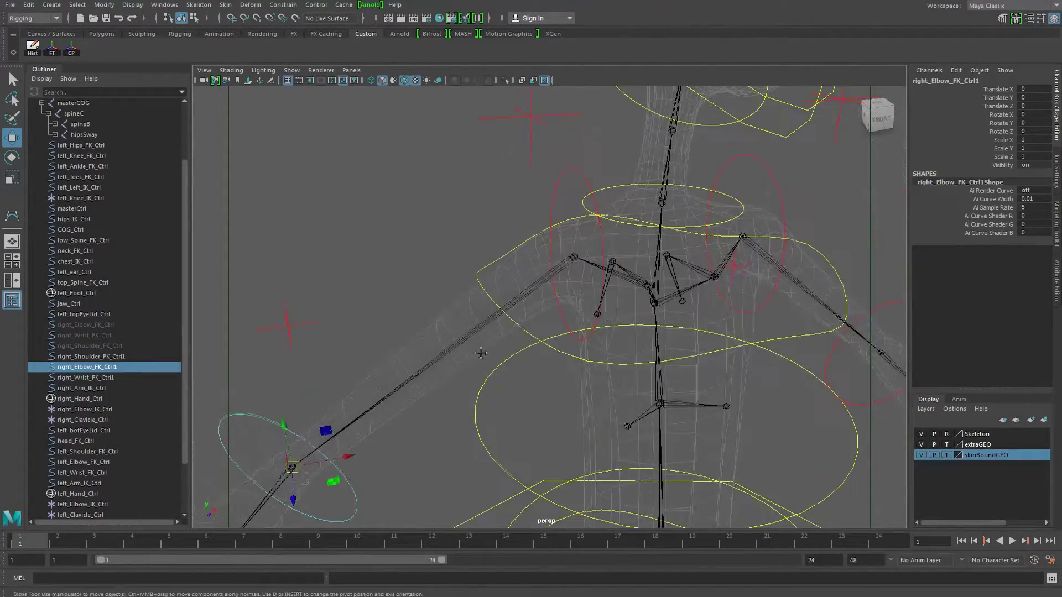
# Set the drawing override color of the right shoulder FK and right clavicle controls to blue
pyautogui.click(559, 181)
pyautogui.scroll(-6, 675, 216)
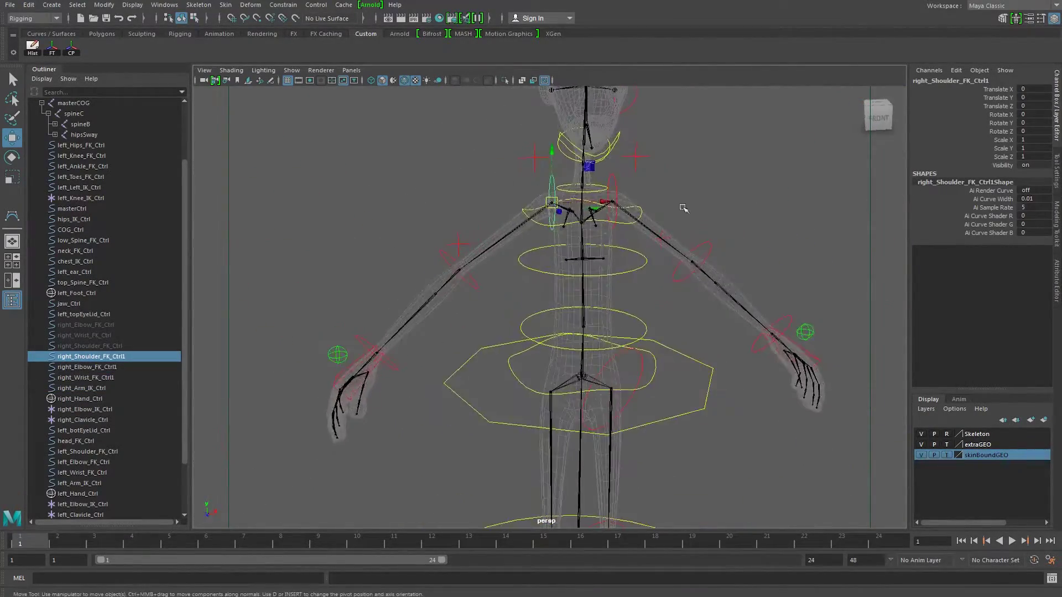
pyautogui.click(1057, 272)
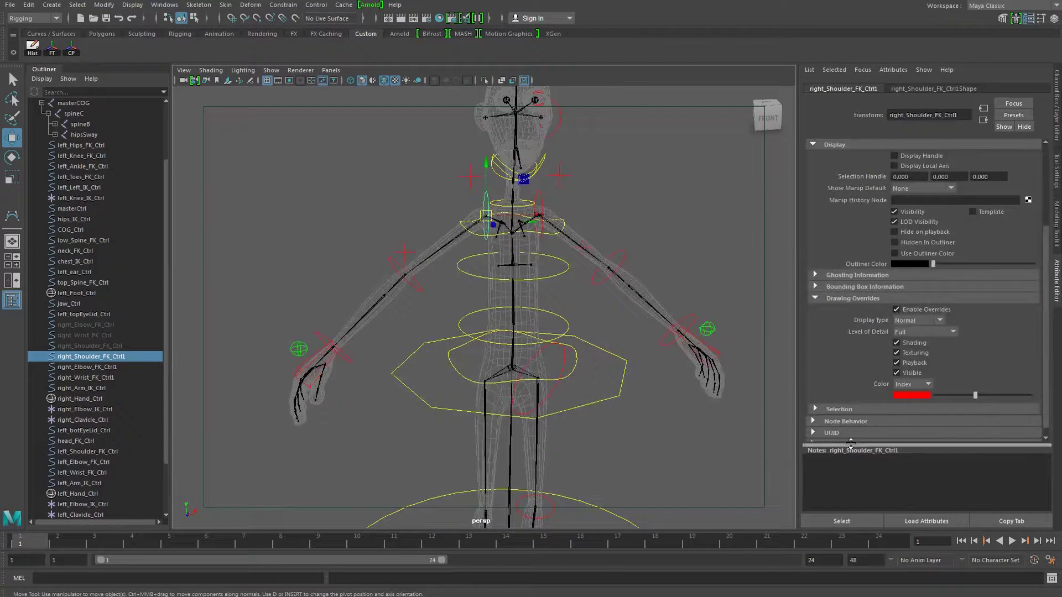
pyautogui.moveTo(975, 396); pyautogui.dragTo(954, 397)
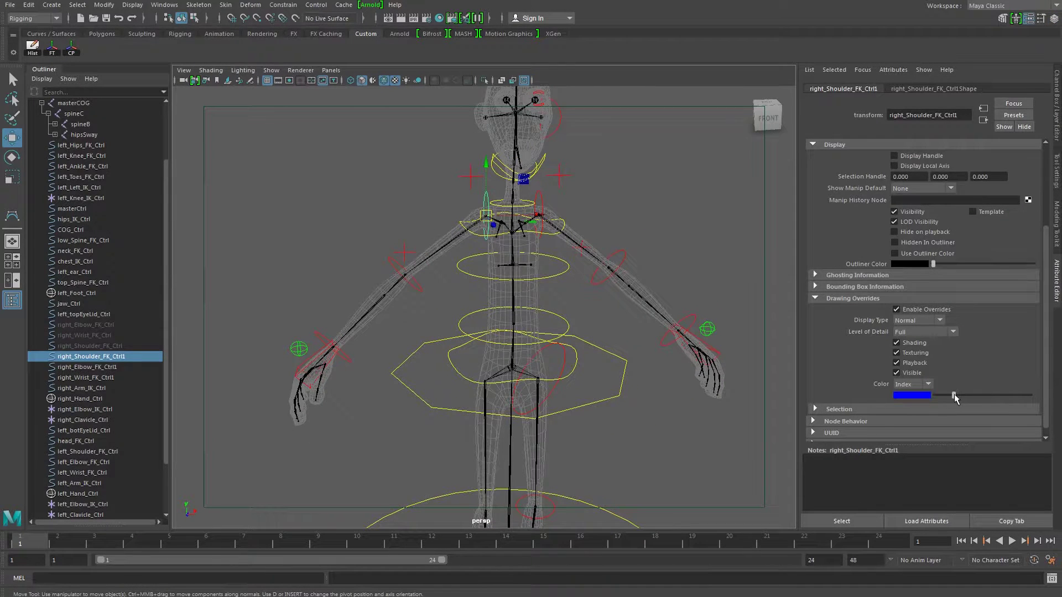
pyautogui.click(477, 181)
pyautogui.moveTo(975, 396)
pyautogui.mouseDown()
pyautogui.moveTo(945, 396)
pyautogui.moveTo(962, 396)
pyautogui.moveTo(954, 396)
pyautogui.mouseUp()
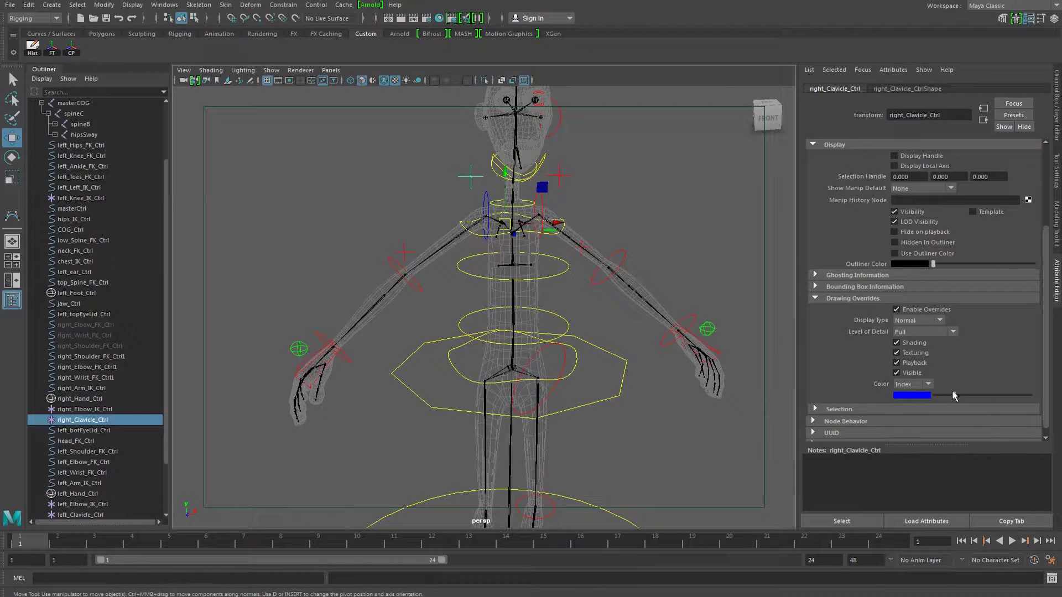
# Recolor the right elbow IK and right elbow FK controls blue through their drawing overrides
pyautogui.click(401, 244)
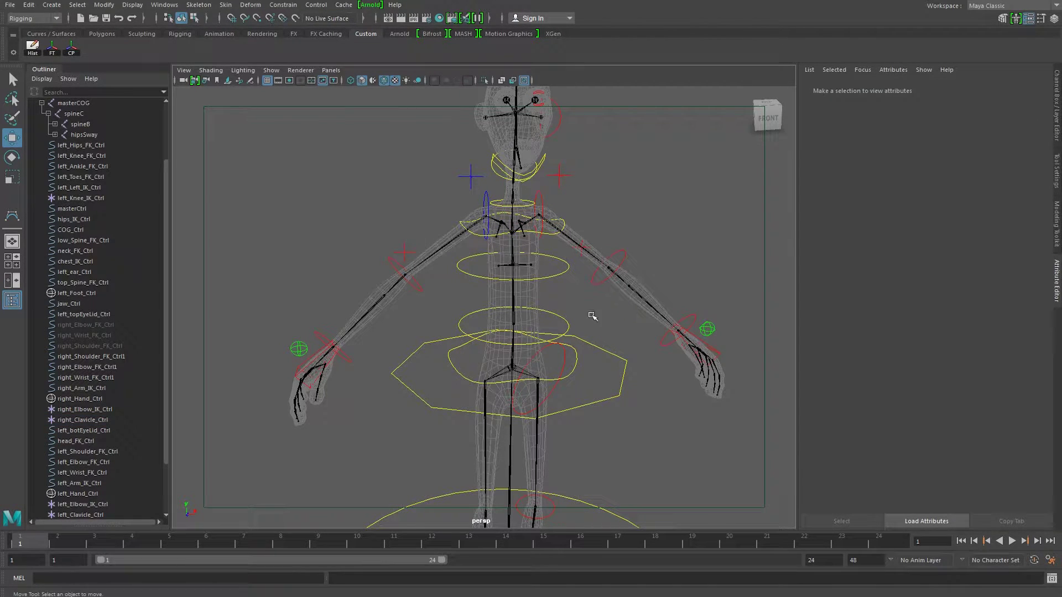
pyautogui.click(409, 250)
pyautogui.moveTo(975, 396); pyautogui.dragTo(953, 396)
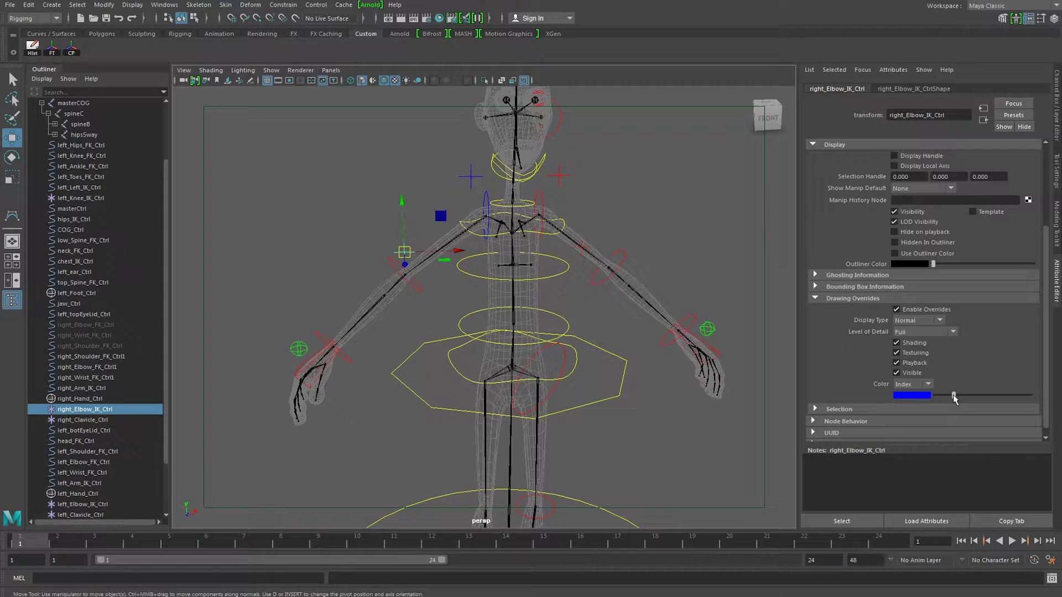
pyautogui.click(387, 267)
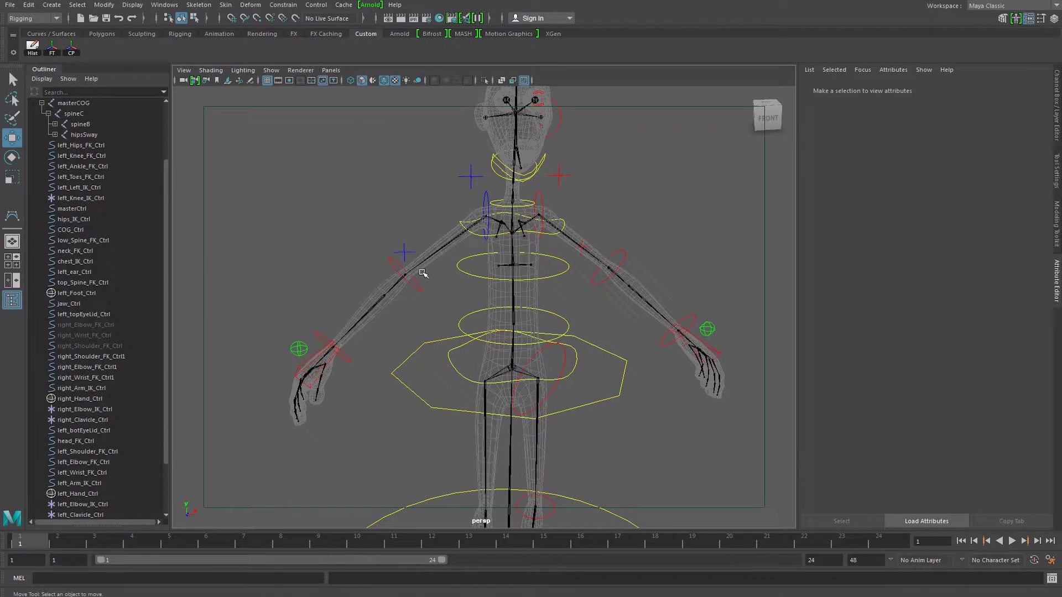
pyautogui.click(400, 265)
pyautogui.moveTo(975, 396); pyautogui.dragTo(953, 398)
# Change the override color of the right wrist FK control and the right arm IK control to blue
pyautogui.click(333, 341)
pyautogui.keyDown('alt'); pyautogui.moveTo(299, 396); pyautogui.dragTo(367, 337, button='middle'); pyautogui.keyUp('alt')
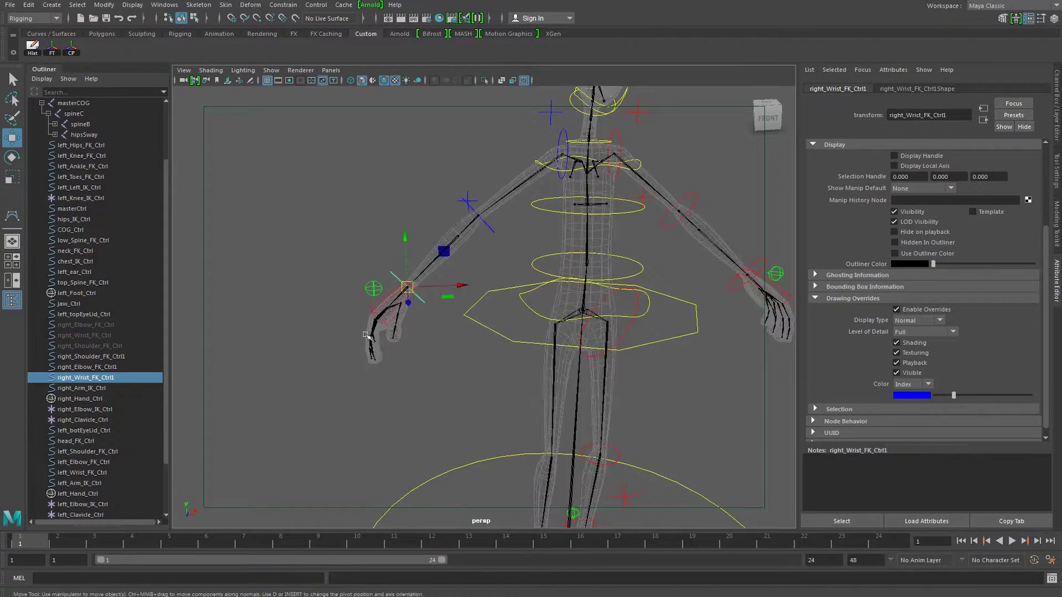
pyautogui.click(372, 304)
pyautogui.moveTo(972, 396); pyautogui.dragTo(953, 398)
# Check the right hand control's drawing override color and review the recolored right arm controls
pyautogui.keyDown('alt'); pyautogui.moveTo(288, 305); pyautogui.dragTo(388, 339); pyautogui.keyUp('alt')
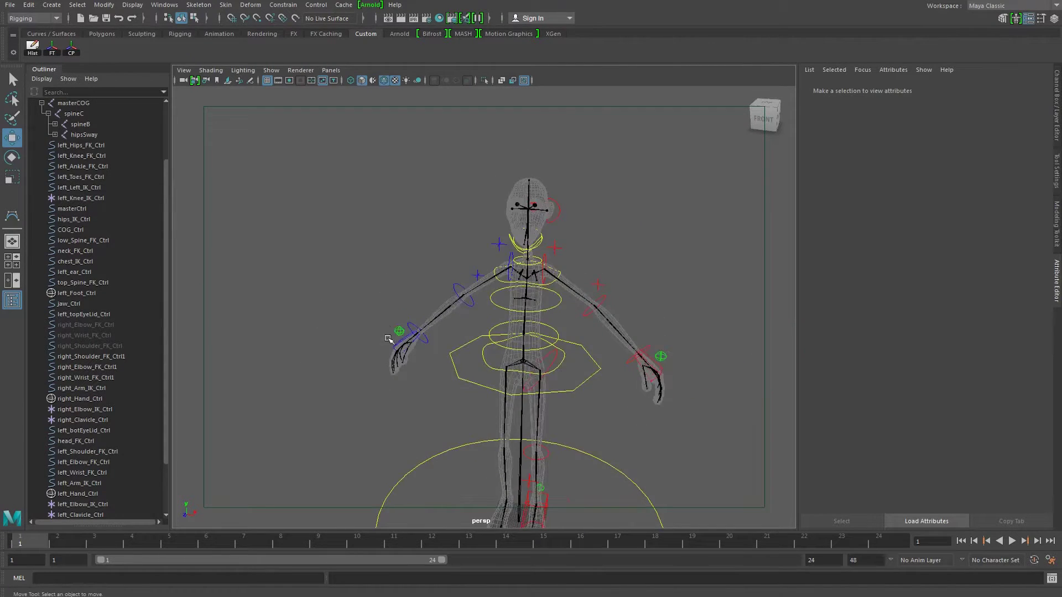
pyautogui.scroll(5, 387, 339)
pyautogui.click(378, 261)
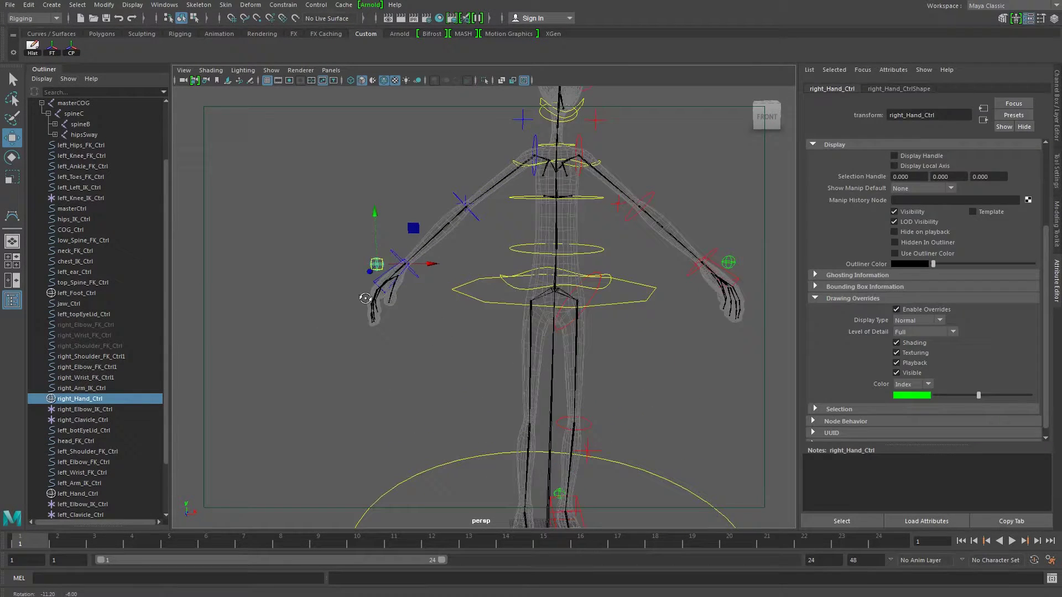
pyautogui.click(435, 345)
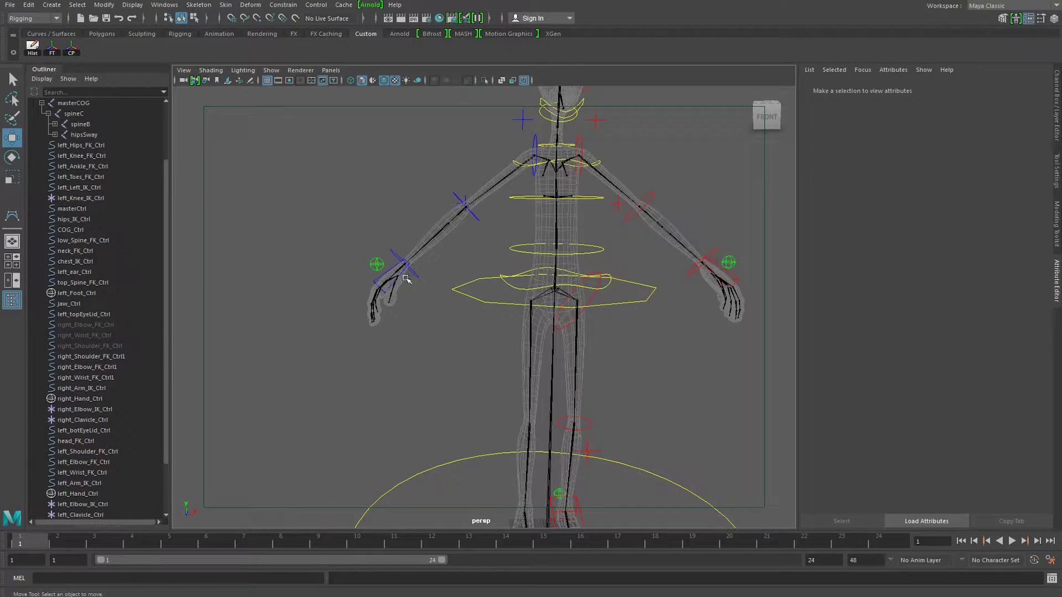
pyautogui.scroll(-5, 350, 408)
pyautogui.keyDown('alt'); pyautogui.moveTo(350, 407); pyautogui.dragTo(443, 408); pyautogui.keyUp('alt')
pyautogui.scroll(5, 443, 387)
# Delete the hidden leftover right_Elbow_FK_Ctrl, right_Wrist_FK_Ctrl and right_Shoulder_FK_Ctrl curves
pyautogui.click(78, 398)
pyautogui.click(86, 367)
pyautogui.click(93, 347)
pyautogui.click(93, 399)
pyautogui.click(98, 430)
pyautogui.click(90, 326)
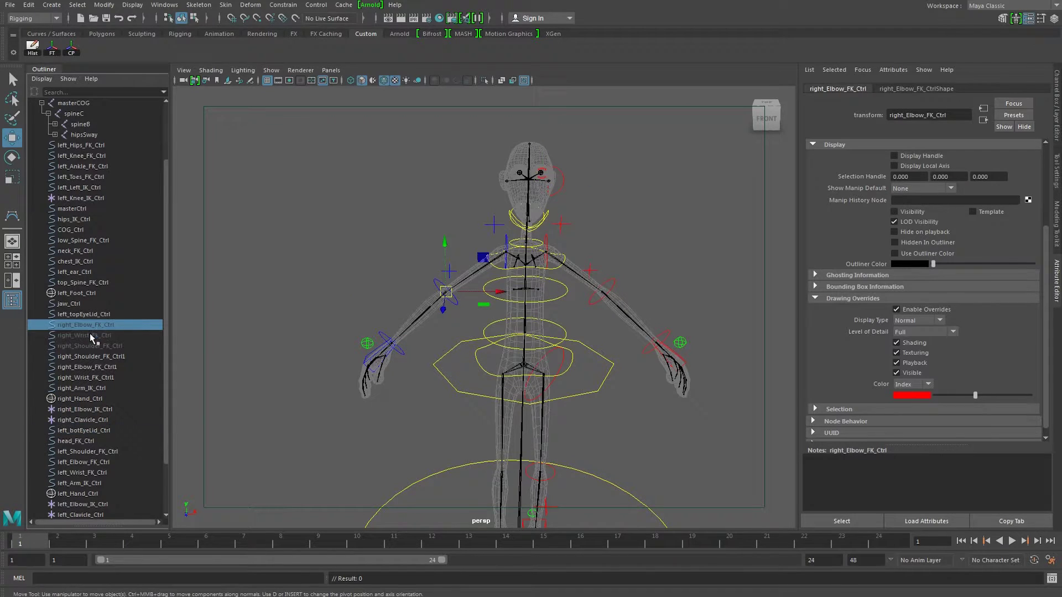
pyautogui.moveTo(91, 338); pyautogui.dragTo(92, 346)
pyautogui.press('Delete')
# Examine the color-coded controls of the whole rig from head to feet and select the master control
pyautogui.keyDown('alt'); pyautogui.moveTo(322, 297); pyautogui.dragTo(450, 362); pyautogui.keyUp('alt')
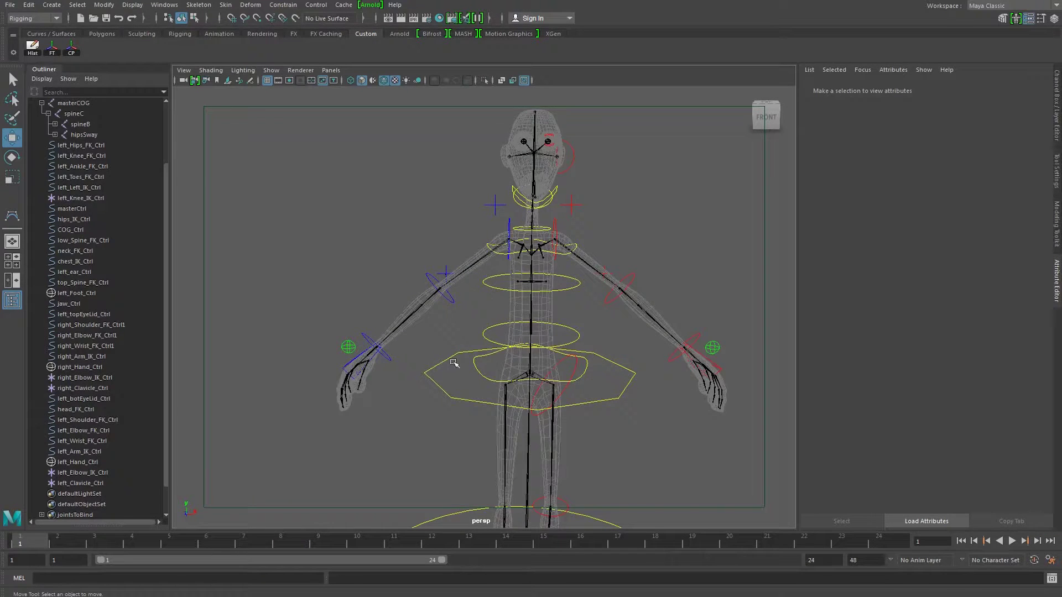
pyautogui.keyDown('alt'); pyautogui.moveTo(433, 353); pyautogui.dragTo(402, 449, button='middle'); pyautogui.keyUp('alt')
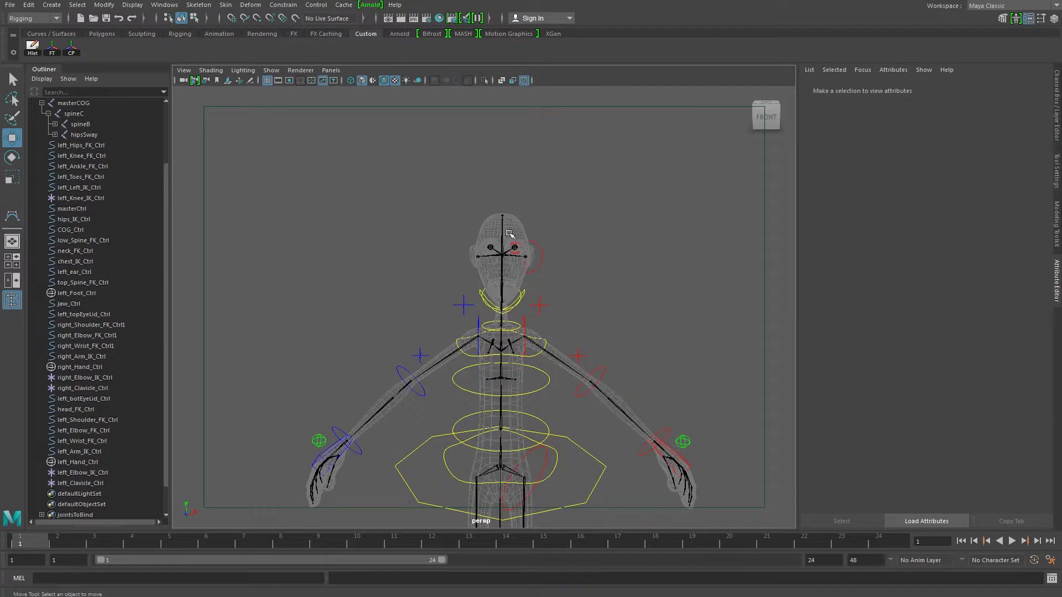
pyautogui.keyDown('alt'); pyautogui.moveTo(493, 488); pyautogui.dragTo(561, 84, button='middle'); pyautogui.keyUp('alt')
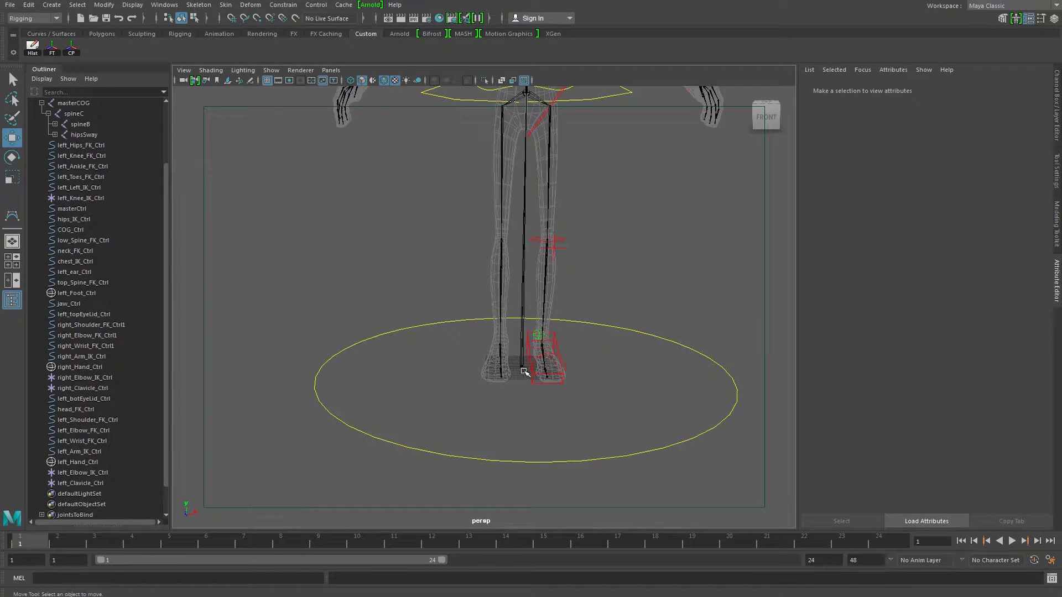
pyautogui.keyDown('alt'); pyautogui.moveTo(516, 367); pyautogui.dragTo(517, 391); pyautogui.keyUp('alt')
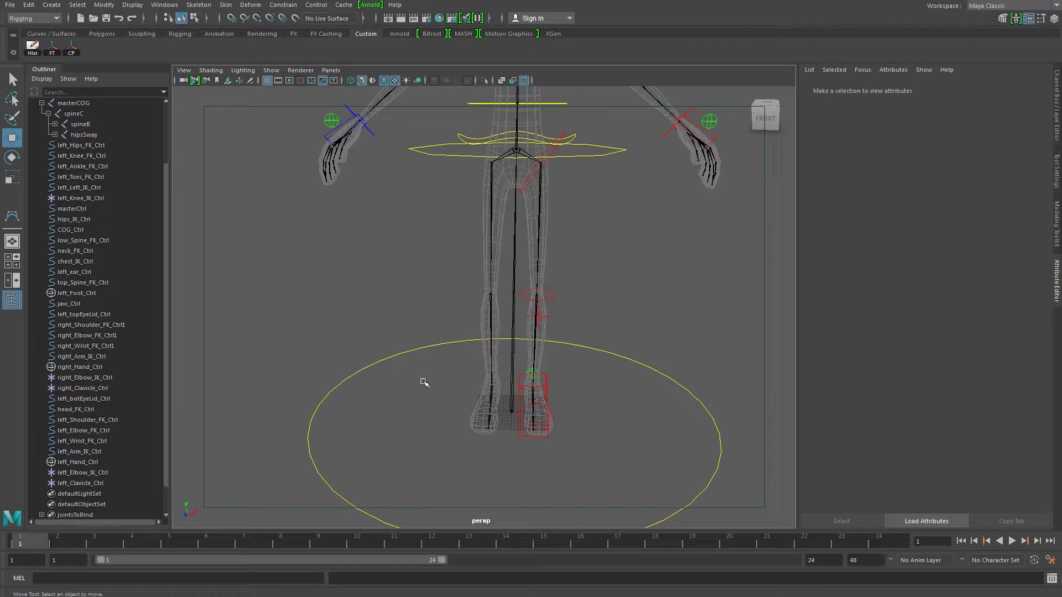
pyautogui.keyDown('alt'); pyautogui.moveTo(364, 253); pyautogui.dragTo(354, 324, button='middle'); pyautogui.keyUp('alt')
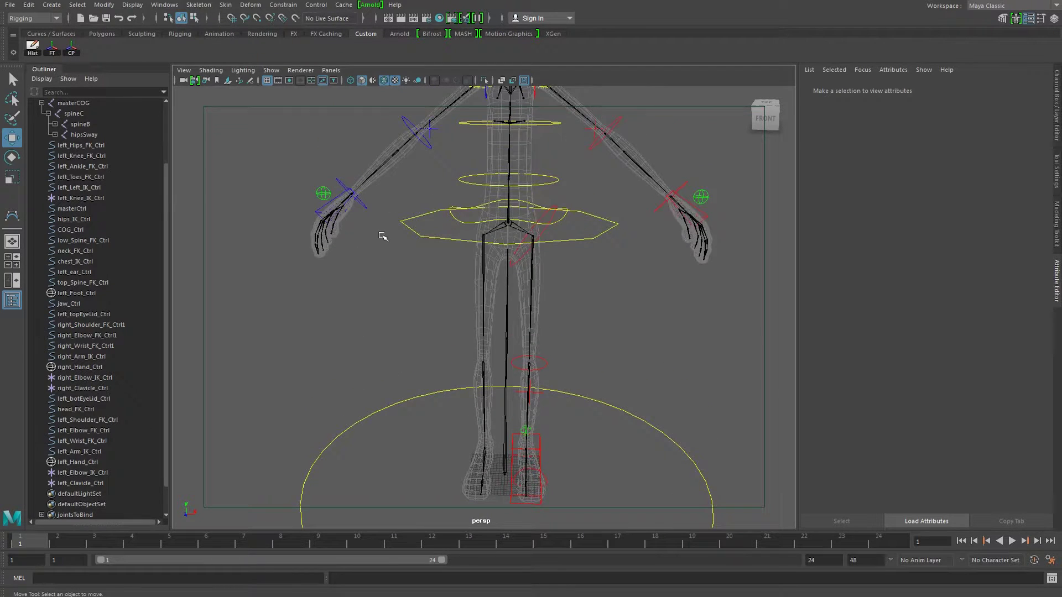
pyautogui.scroll(5, 383, 384)
pyautogui.keyDown('alt'); pyautogui.moveTo(484, 282); pyautogui.dragTo(344, 297, button='right'); pyautogui.keyUp('alt')
pyautogui.keyDown('alt'); pyautogui.moveTo(390, 334); pyautogui.dragTo(353, 334, button='middle'); pyautogui.keyUp('alt')
pyautogui.keyDown('alt'); pyautogui.moveTo(353, 334); pyautogui.dragTo(405, 332, button='right'); pyautogui.keyUp('alt')
pyautogui.keyDown('alt'); pyautogui.moveTo(405, 332); pyautogui.dragTo(372, 331); pyautogui.keyUp('alt')
pyautogui.keyDown('alt'); pyautogui.moveTo(372, 330); pyautogui.dragTo(332, 316, button='right'); pyautogui.keyUp('alt')
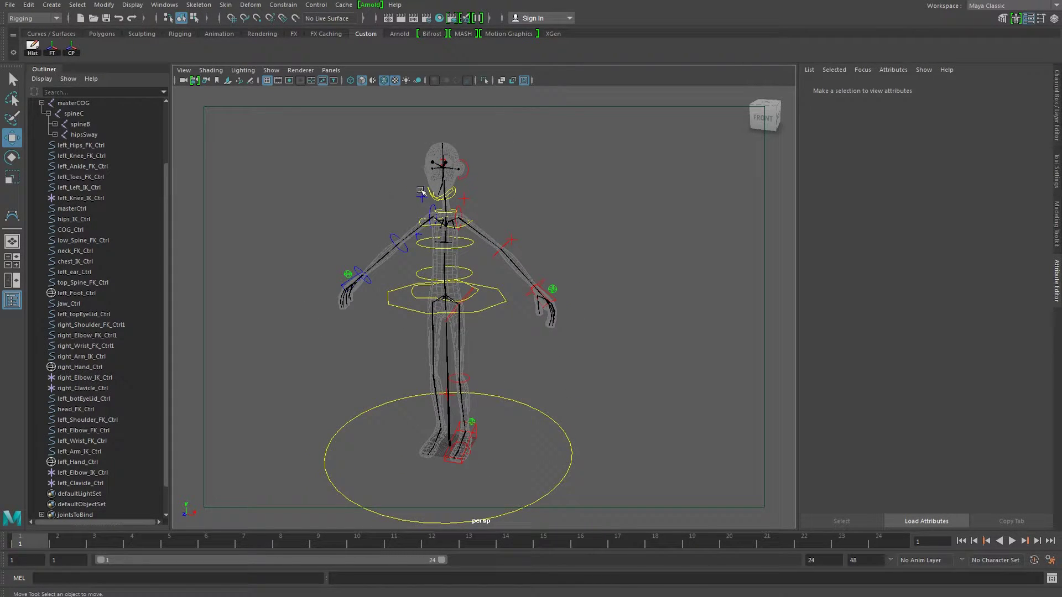
pyautogui.keyDown('alt'); pyautogui.moveTo(410, 319); pyautogui.dragTo(445, 310); pyautogui.keyUp('alt')
pyautogui.keyDown('alt'); pyautogui.moveTo(386, 335); pyautogui.dragTo(378, 299, button='middle'); pyautogui.keyUp('alt')
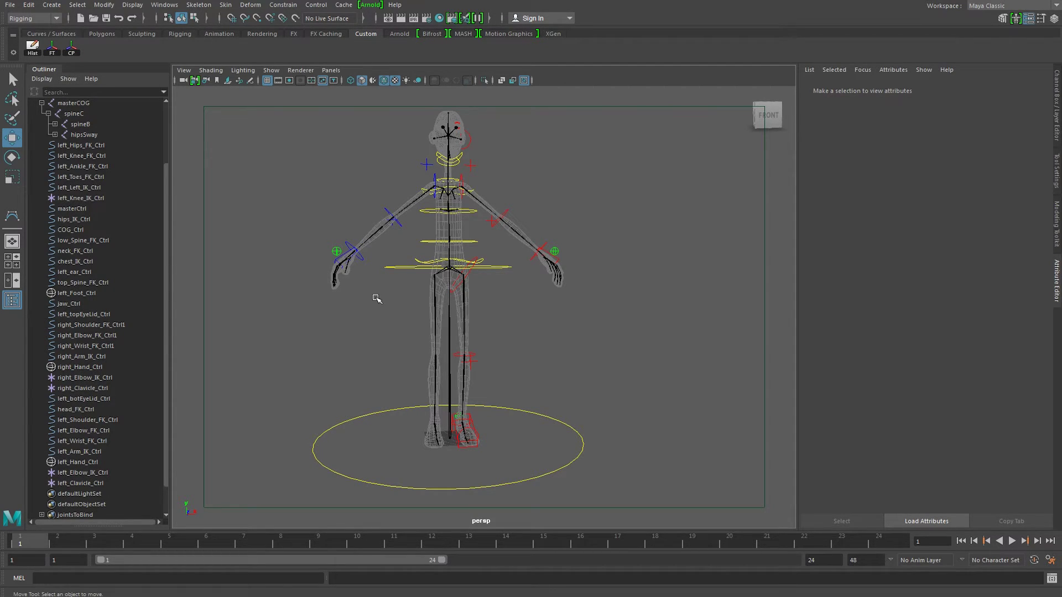
pyautogui.click(551, 474)
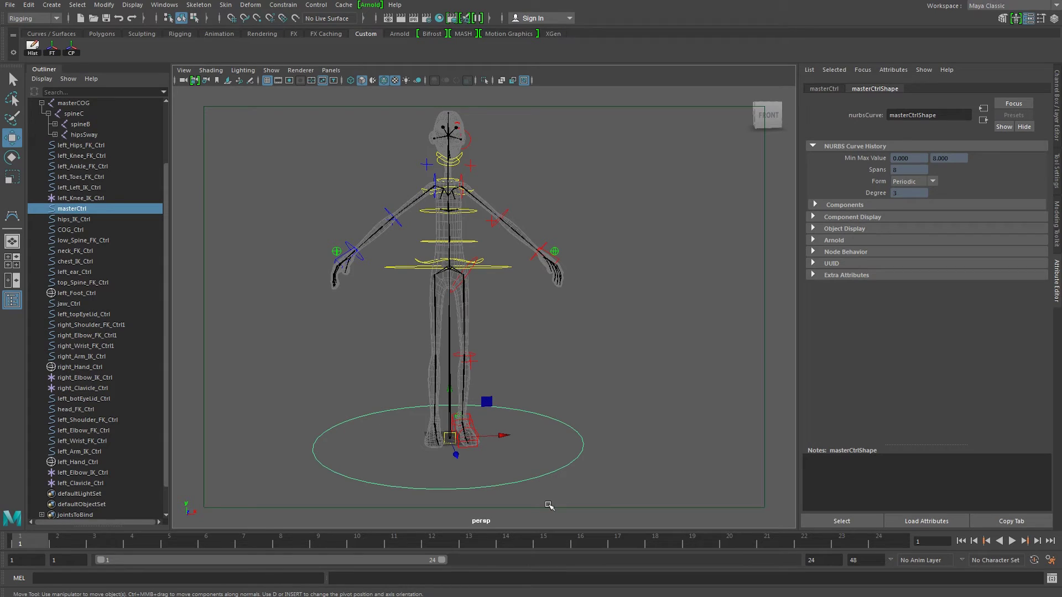